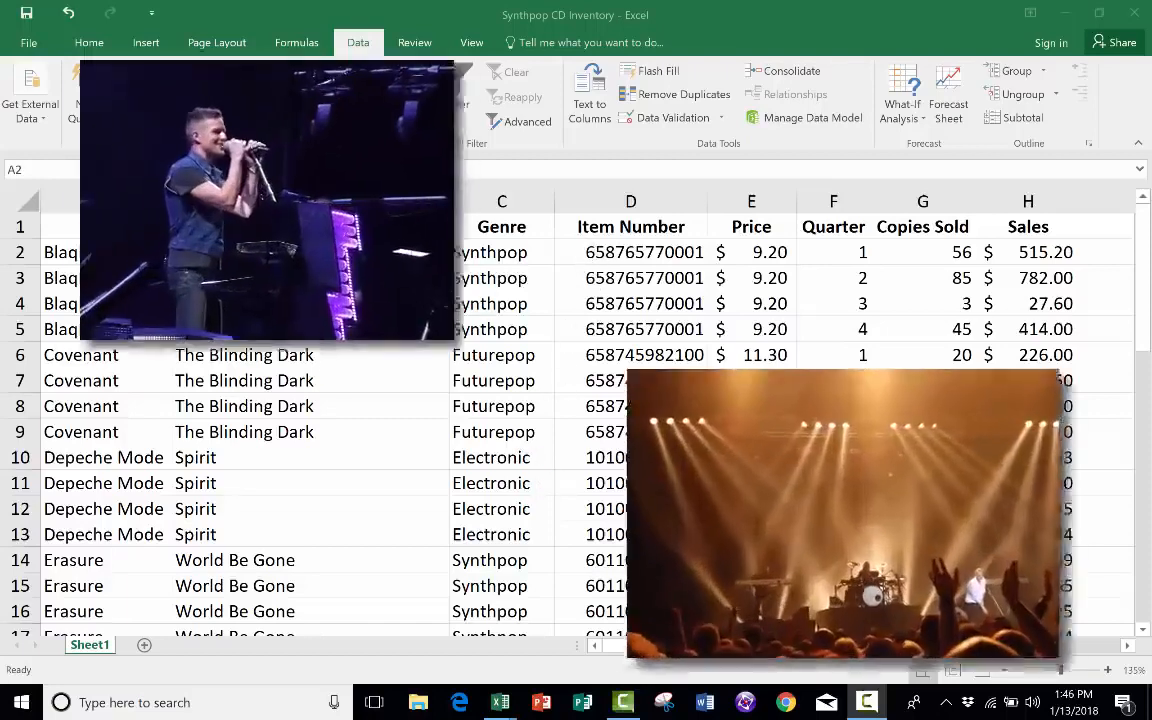
Freeze the panes above row 2 so the header row stays in place while scrolling the inventory list.
{"action": "scroll", "coordinate": [270, 520], "scroll_direction": "down", "scroll_amount": 4}
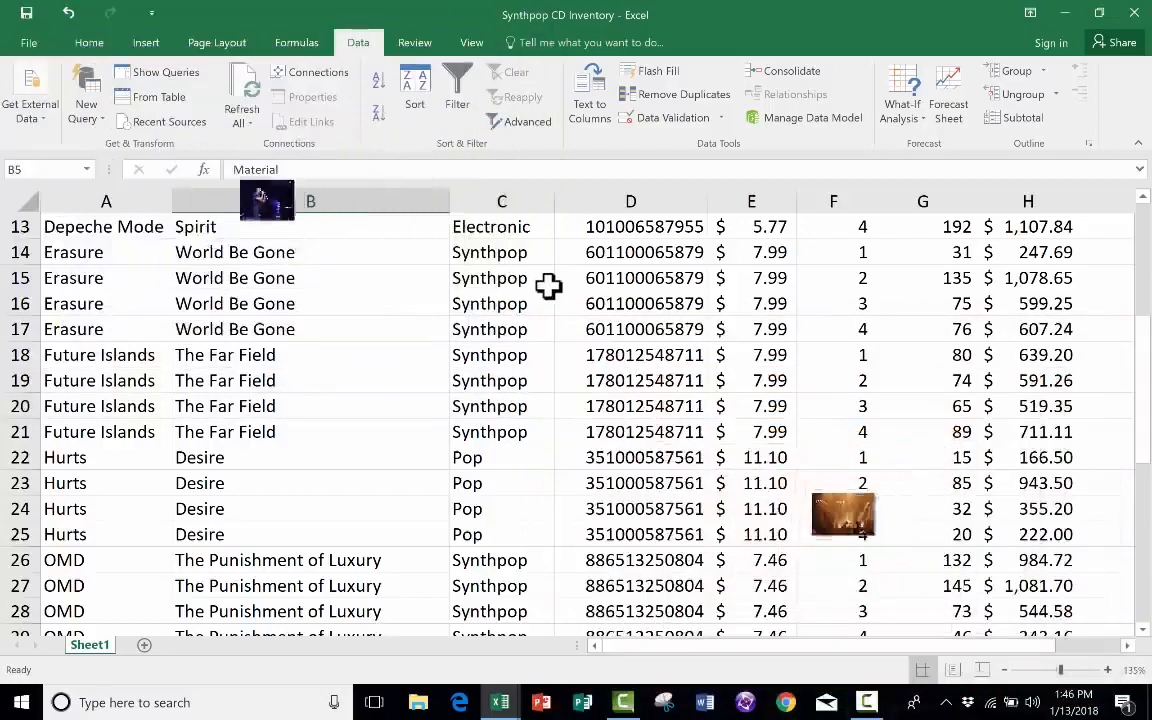
{"action": "scroll", "coordinate": [550, 295], "scroll_direction": "down", "scroll_amount": 3}
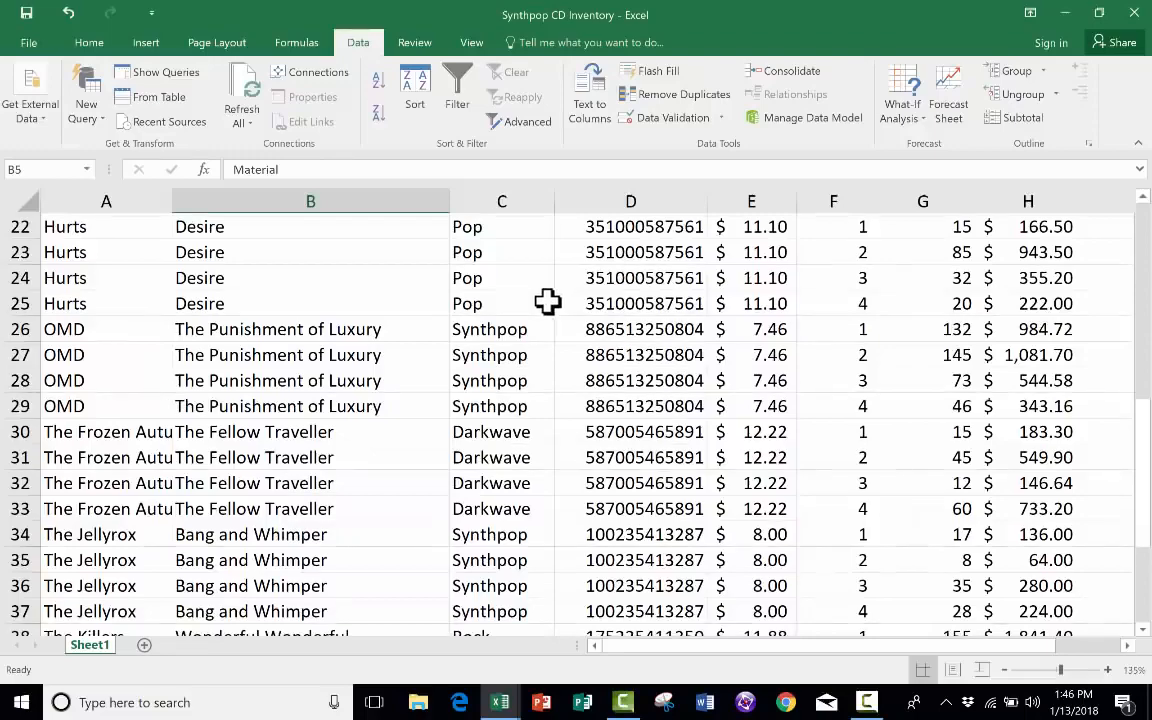
{"action": "scroll", "coordinate": [527, 334], "scroll_direction": "up", "scroll_amount": 7}
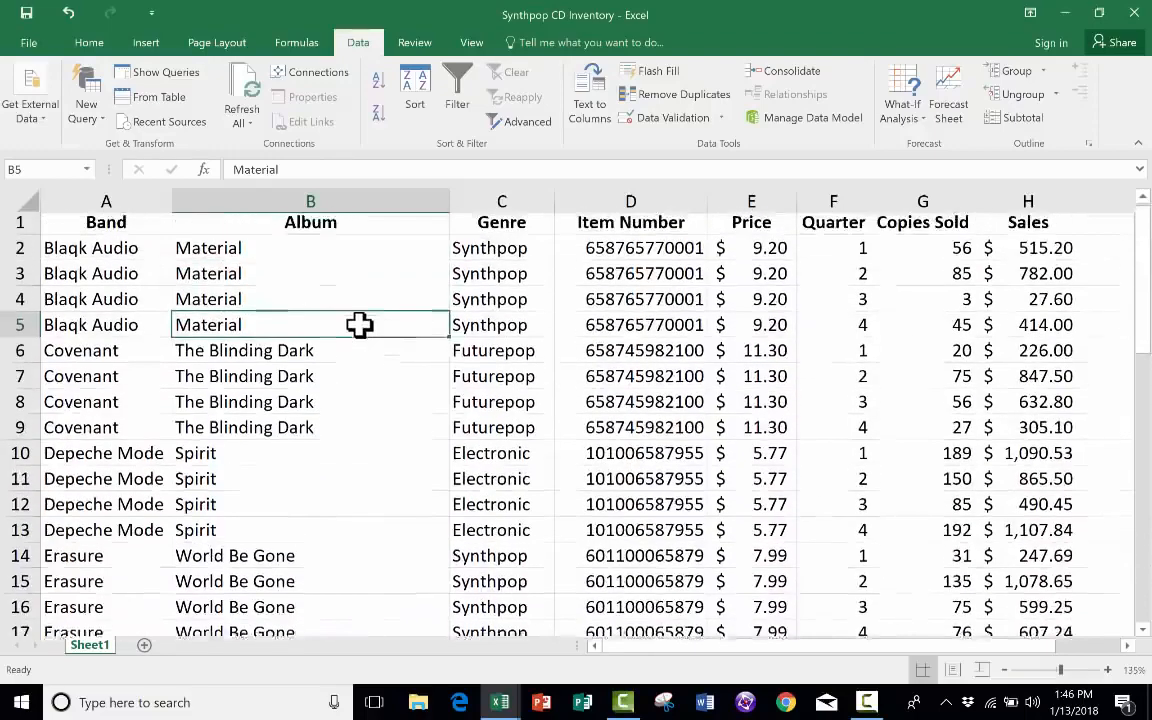
{"action": "left_click", "coordinate": [15, 252]}
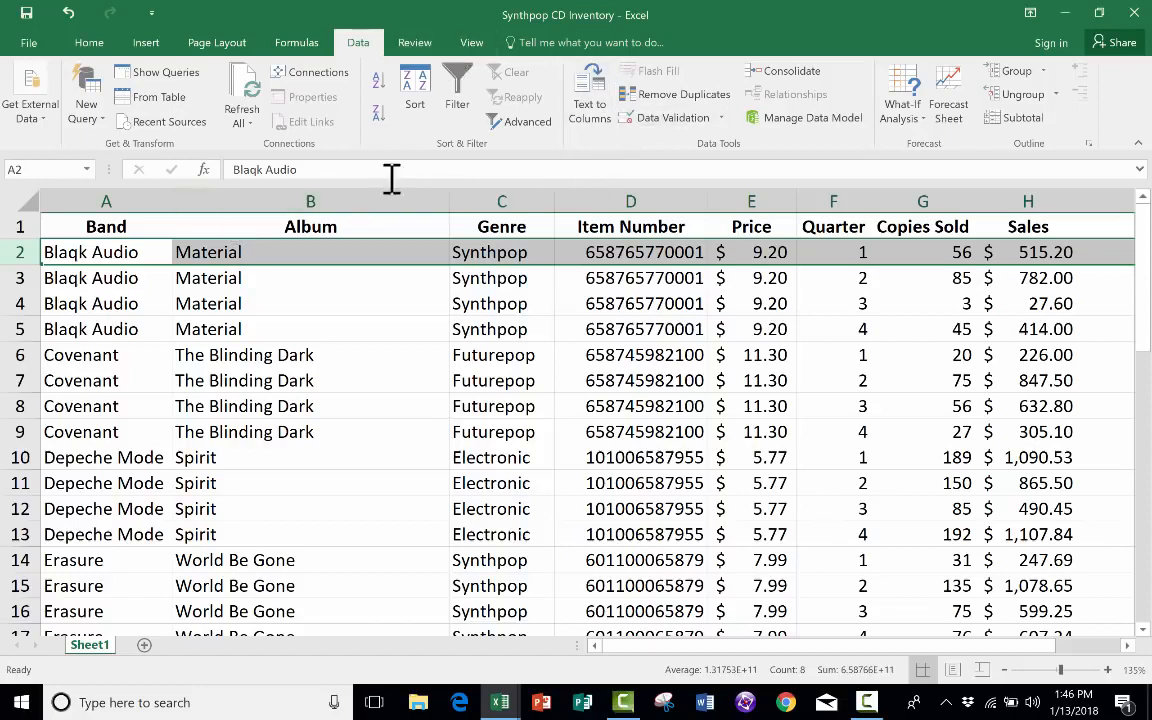
{"action": "left_click", "coordinate": [471, 42]}
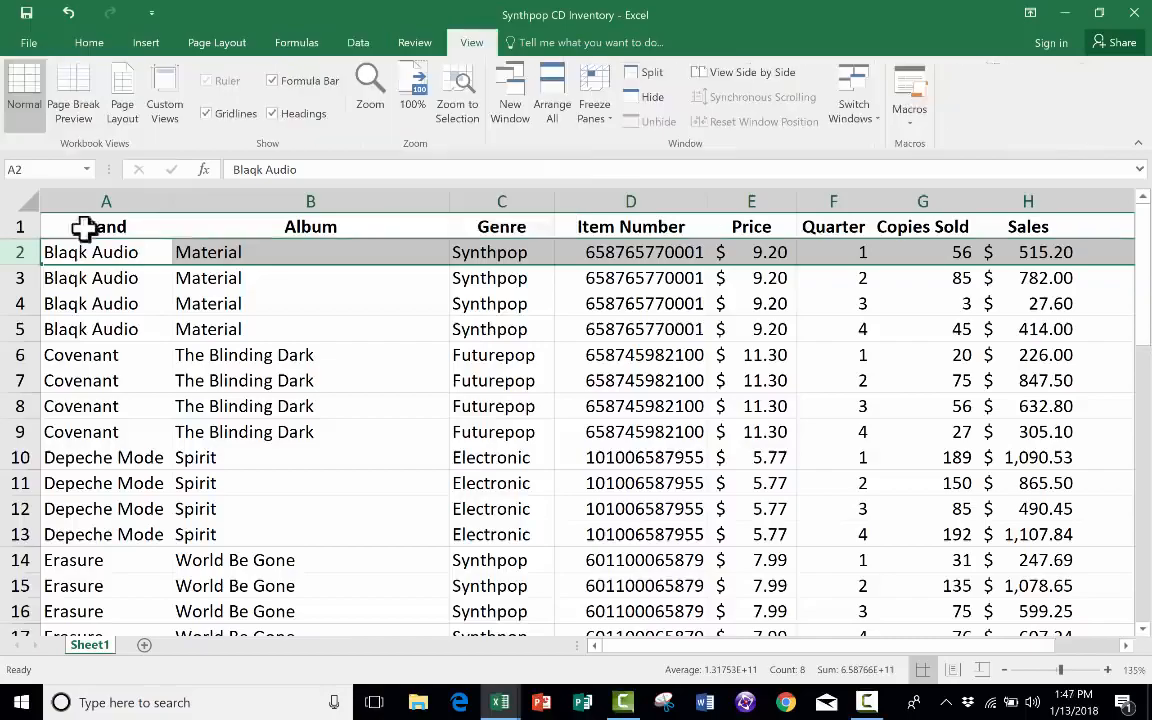
Examine the Band, Album and Genre columns through the full list of records under the frozen header row.
{"action": "scroll", "coordinate": [85, 229], "scroll_direction": "down", "scroll_amount": 2}
{"action": "scroll", "coordinate": [82, 268], "scroll_direction": "down", "scroll_amount": 7}
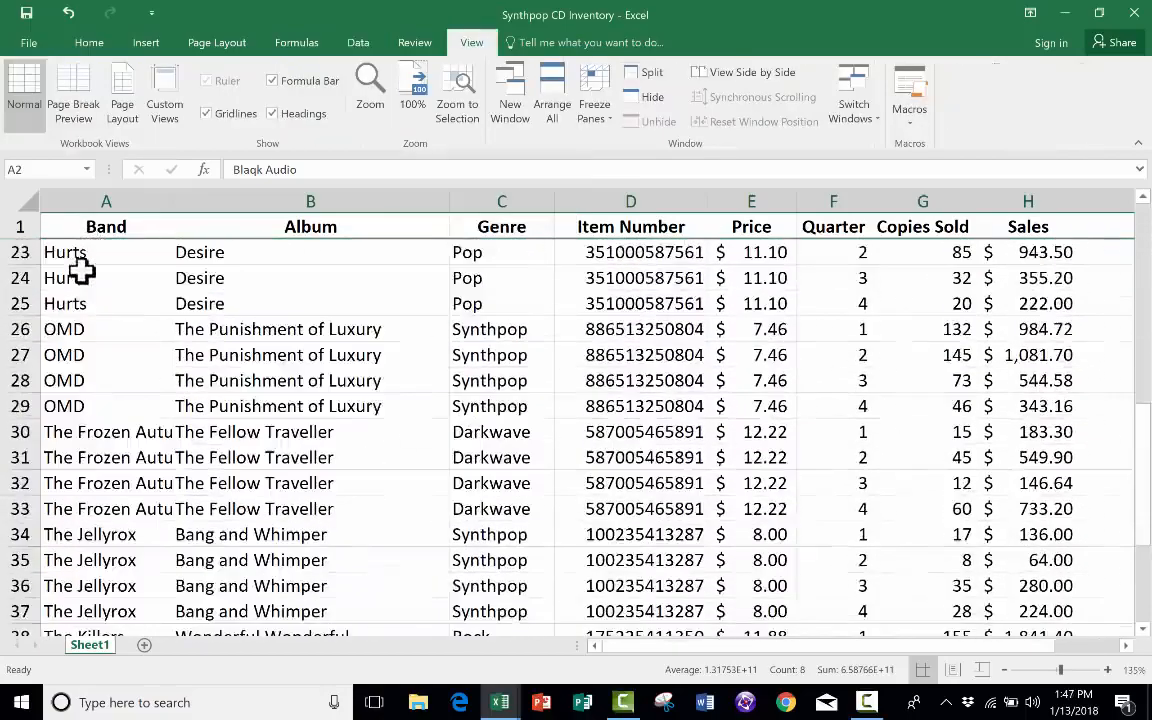
{"action": "scroll", "coordinate": [95, 344], "scroll_direction": "up", "scroll_amount": 2}
{"action": "scroll", "coordinate": [95, 344], "scroll_direction": "up", "scroll_amount": 7}
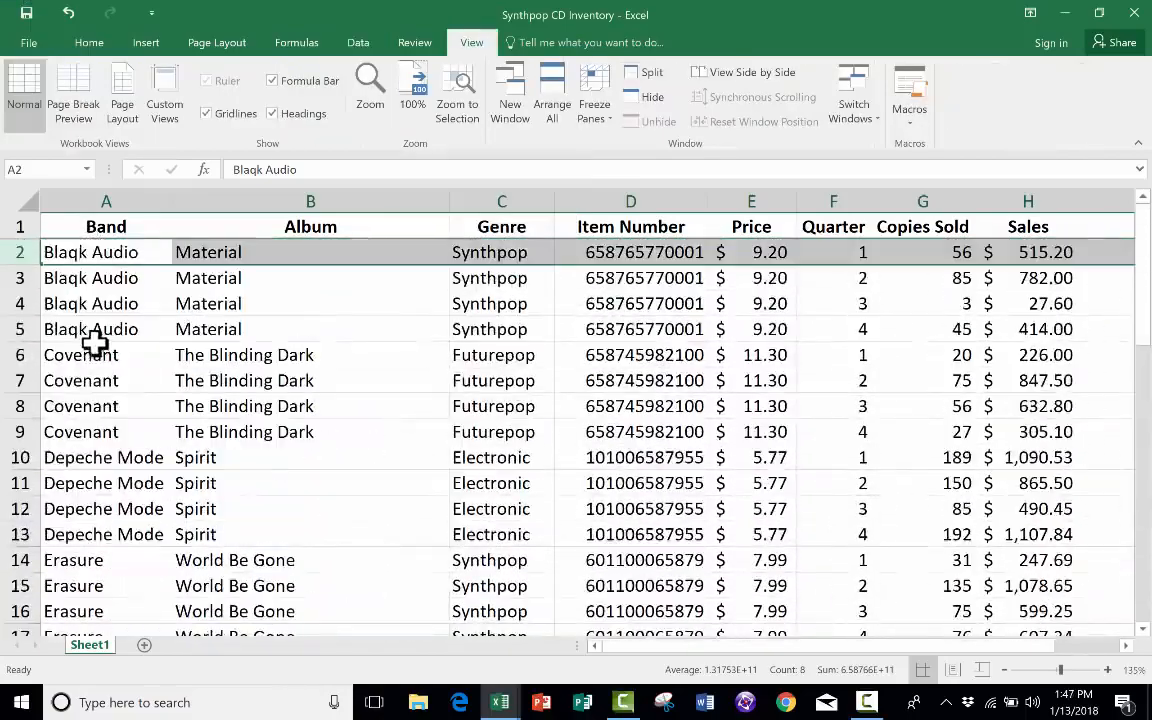
{"action": "scroll", "coordinate": [133, 508], "scroll_direction": "down", "scroll_amount": 5}
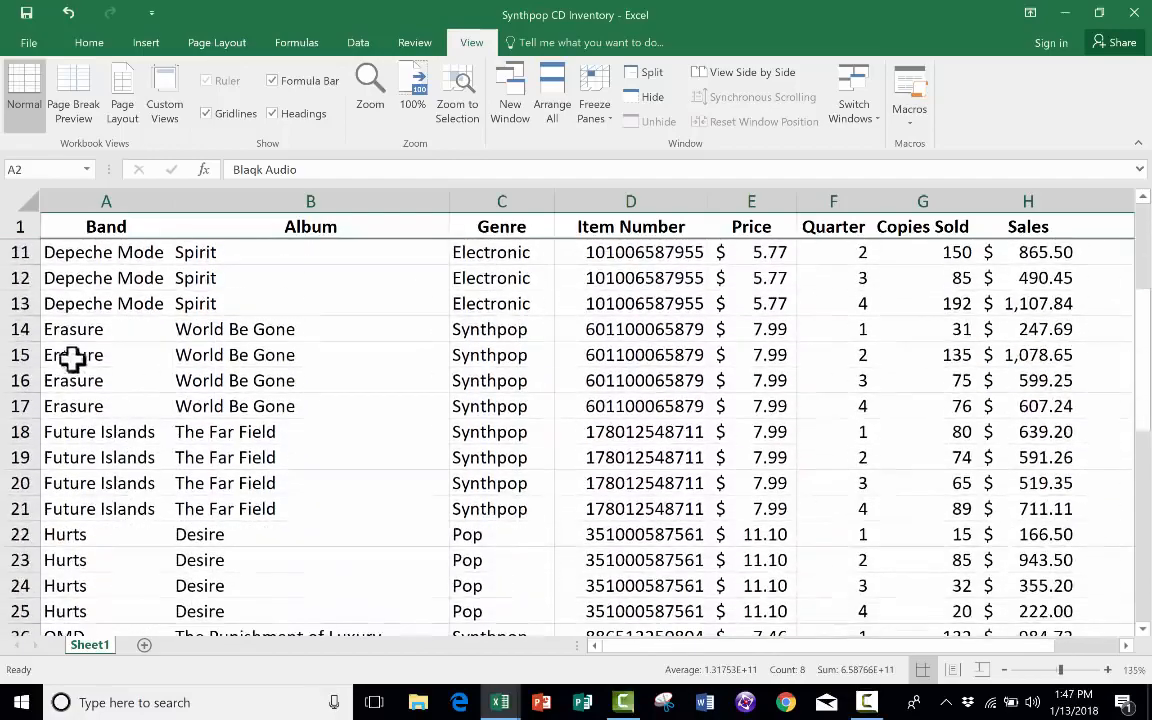
{"action": "scroll", "coordinate": [131, 532], "scroll_direction": "down", "scroll_amount": 4}
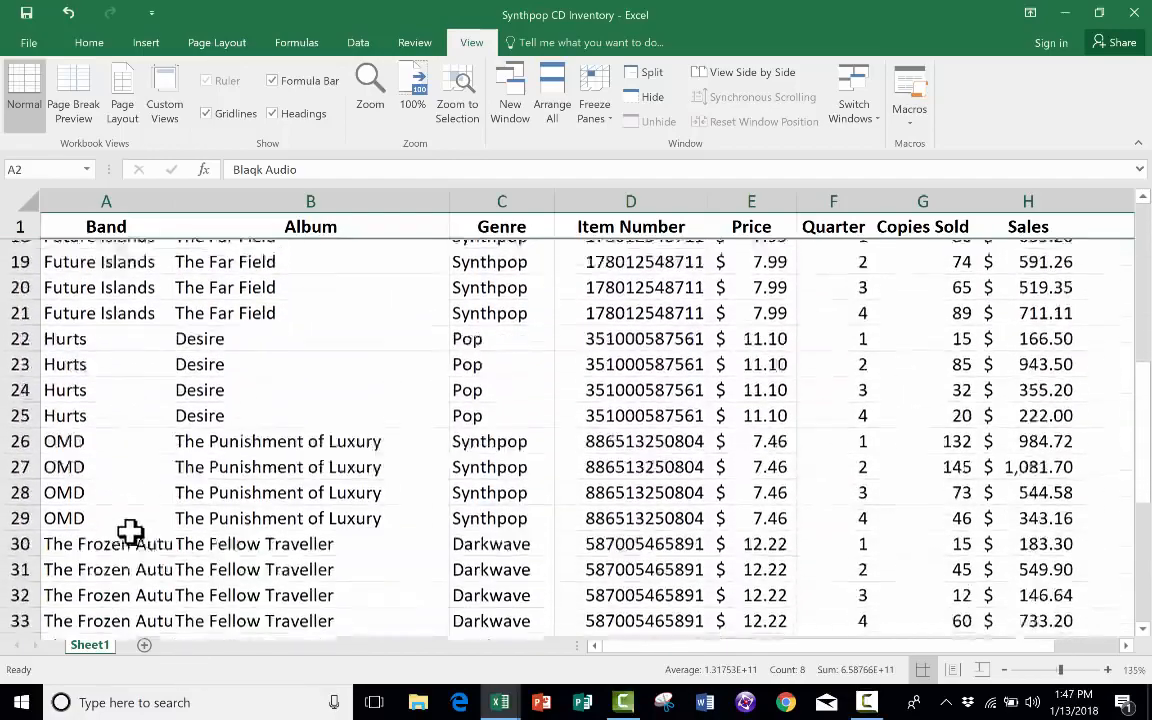
{"action": "scroll", "coordinate": [129, 531], "scroll_direction": "up", "scroll_amount": 8}
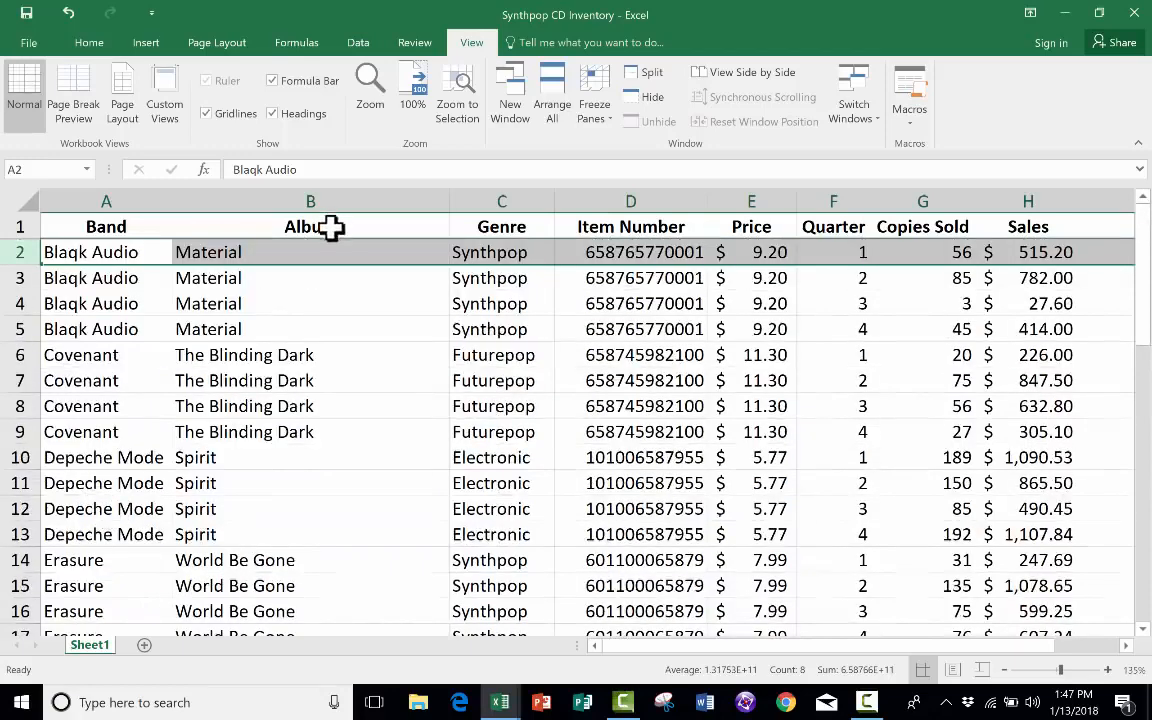
{"action": "scroll", "coordinate": [309, 335], "scroll_direction": "down", "scroll_amount": 7}
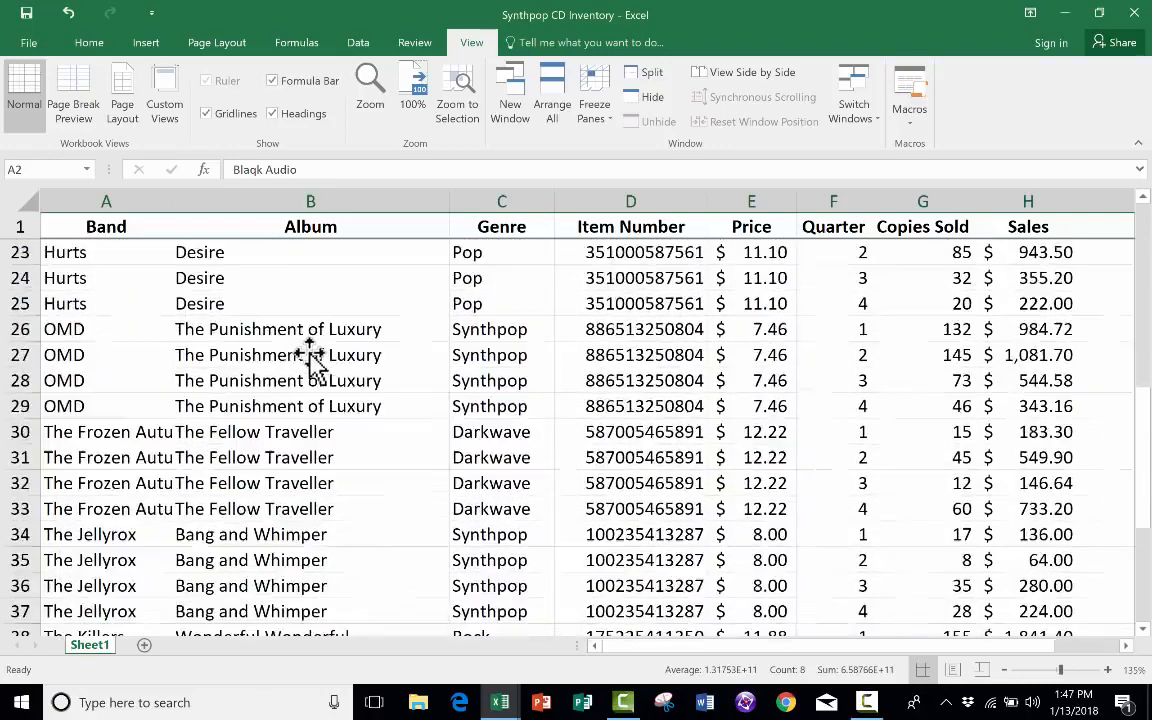
{"action": "scroll", "coordinate": [309, 355], "scroll_direction": "down", "scroll_amount": 2}
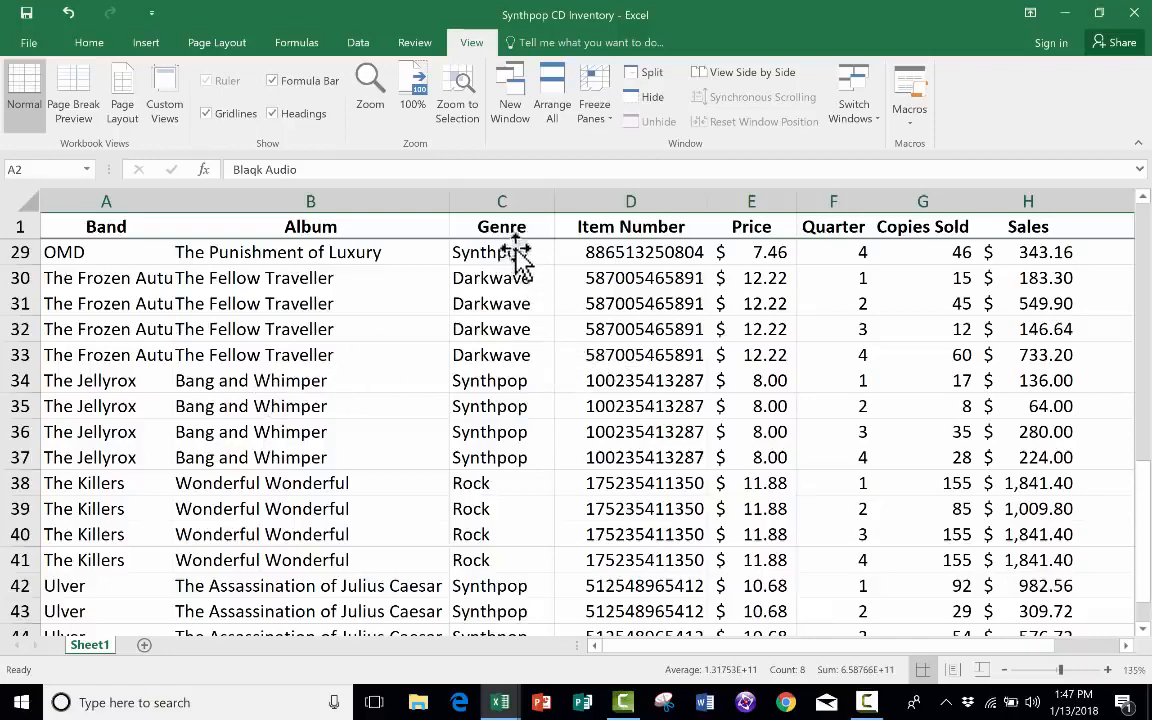
{"action": "scroll", "coordinate": [512, 285], "scroll_direction": "up", "scroll_amount": 9}
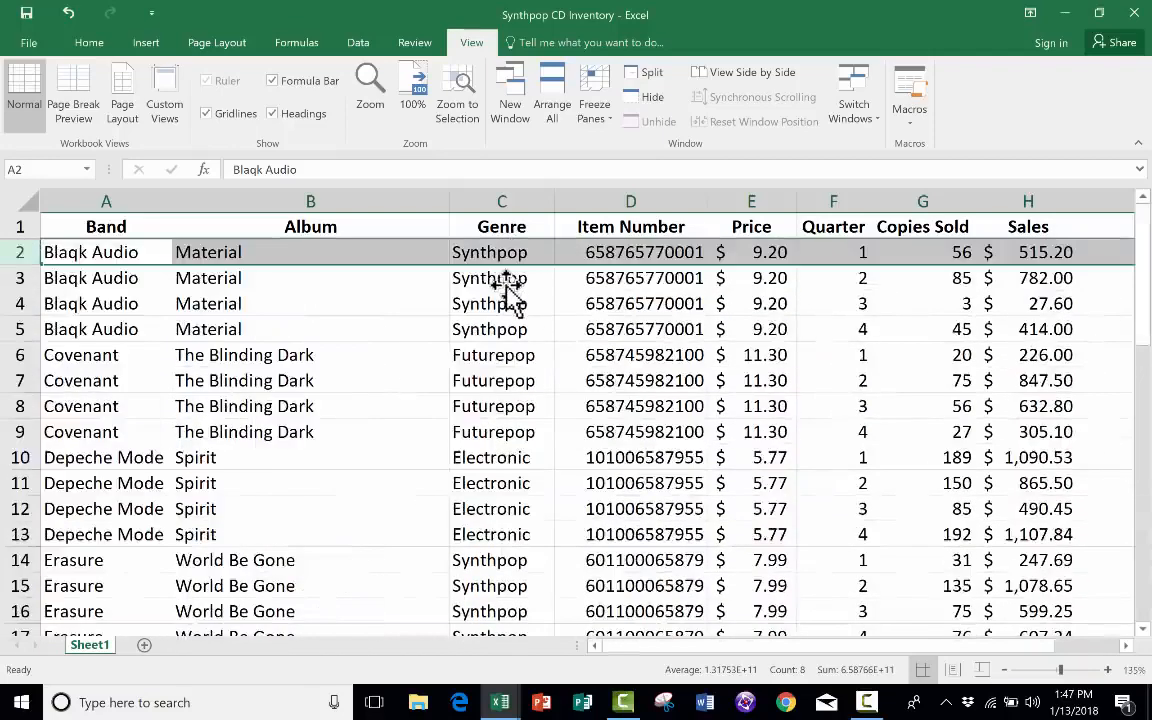
{"action": "scroll", "coordinate": [507, 290], "scroll_direction": "down", "scroll_amount": 7}
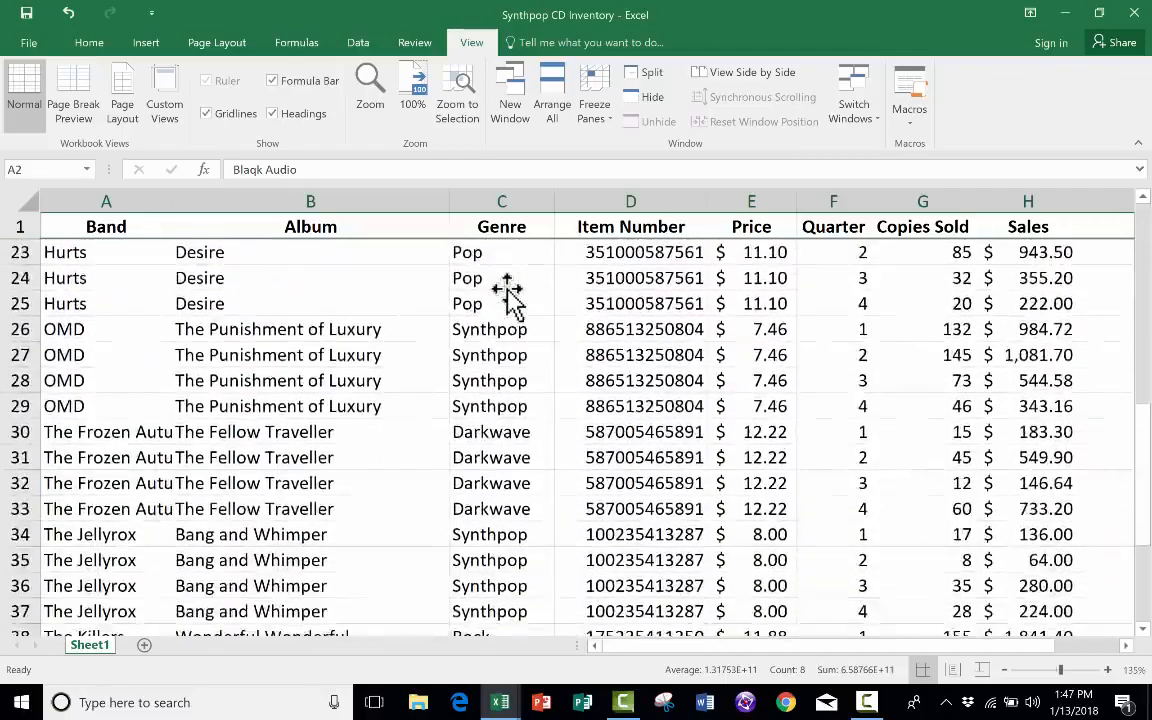
{"action": "scroll", "coordinate": [507, 290], "scroll_direction": "down", "scroll_amount": 4}
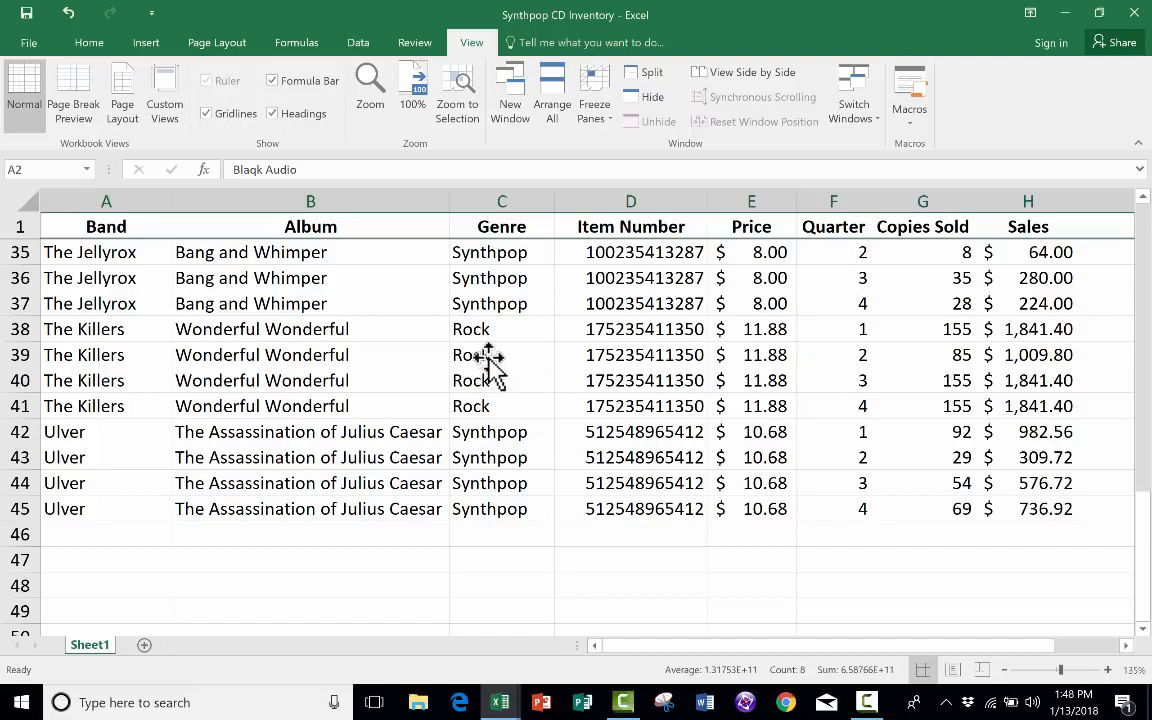
{"action": "scroll", "coordinate": [490, 365], "scroll_direction": "up", "scroll_amount": 11}
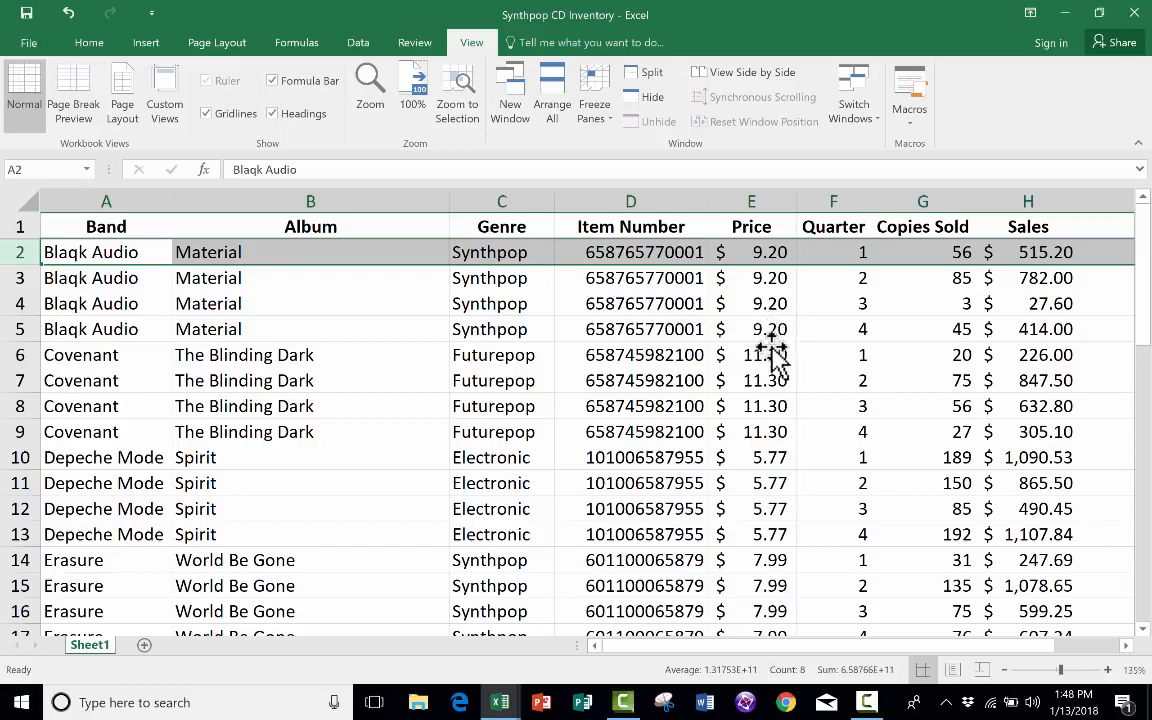
Examine how the Quarter column numbers the records of each album, starting with Blaqk Audio and Covenant.
{"action": "left_click", "coordinate": [852, 252]}
{"action": "left_click", "coordinate": [851, 278]}
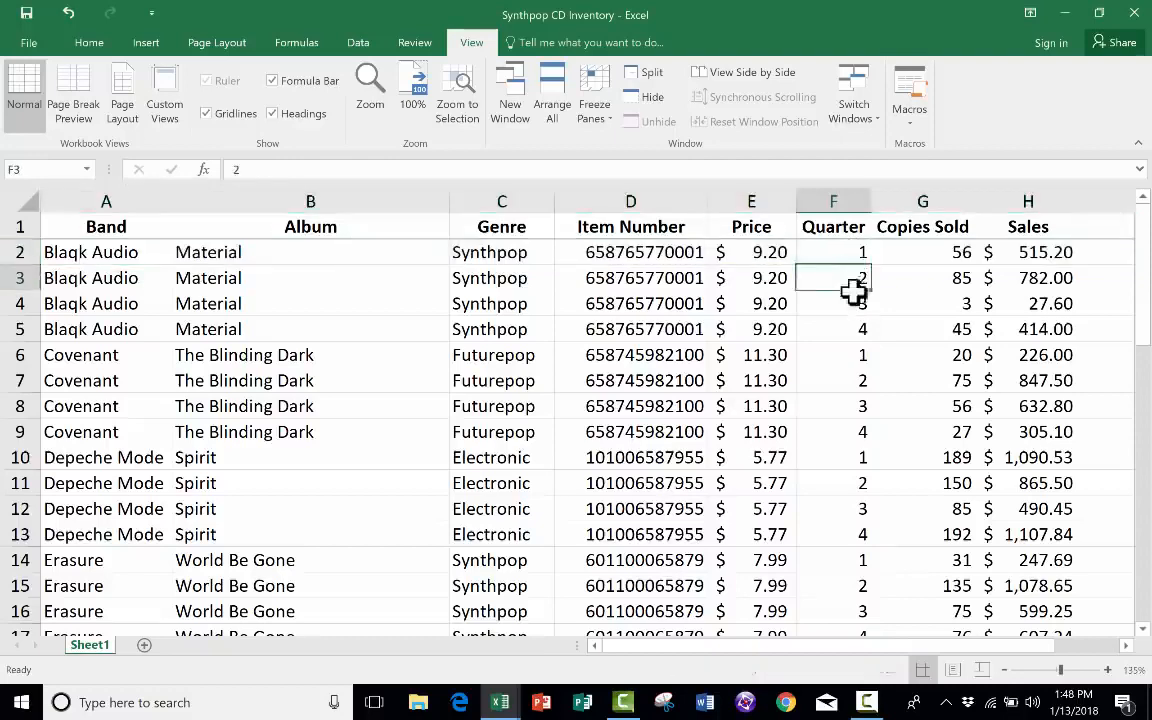
{"action": "left_click", "coordinate": [855, 305]}
{"action": "left_click", "coordinate": [855, 330]}
{"action": "left_click", "coordinate": [857, 355]}
{"action": "left_click", "coordinate": [858, 380]}
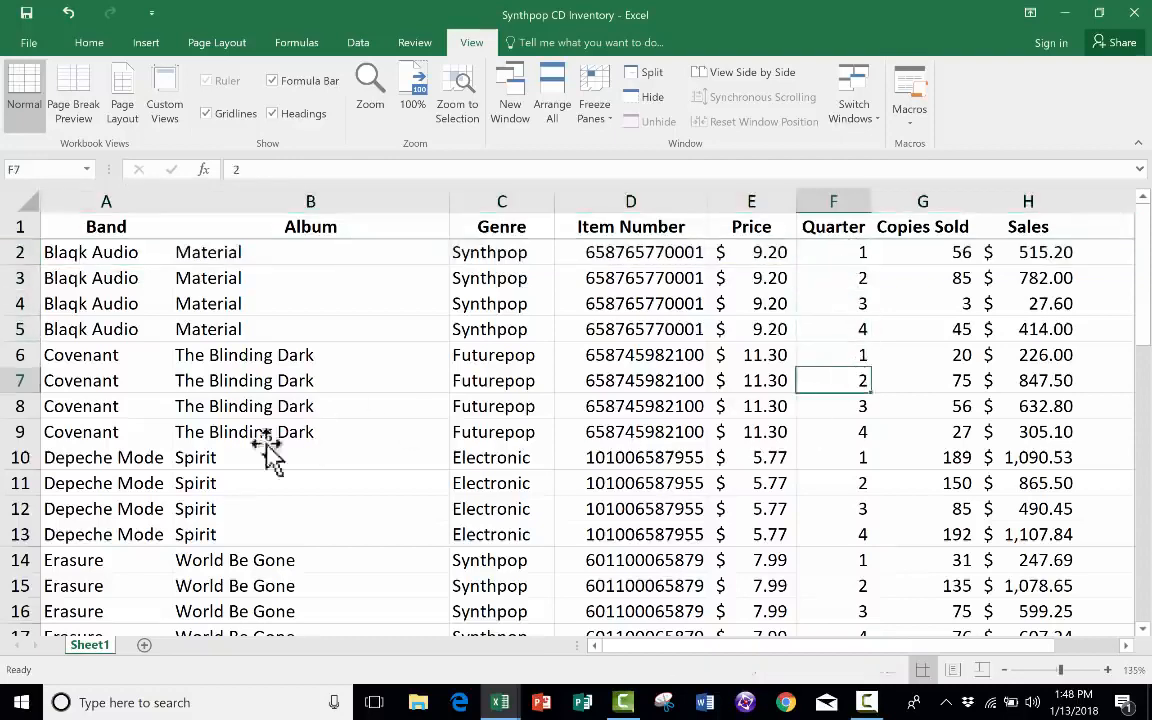
{"action": "scroll", "coordinate": [190, 450], "scroll_direction": "down", "scroll_amount": 2}
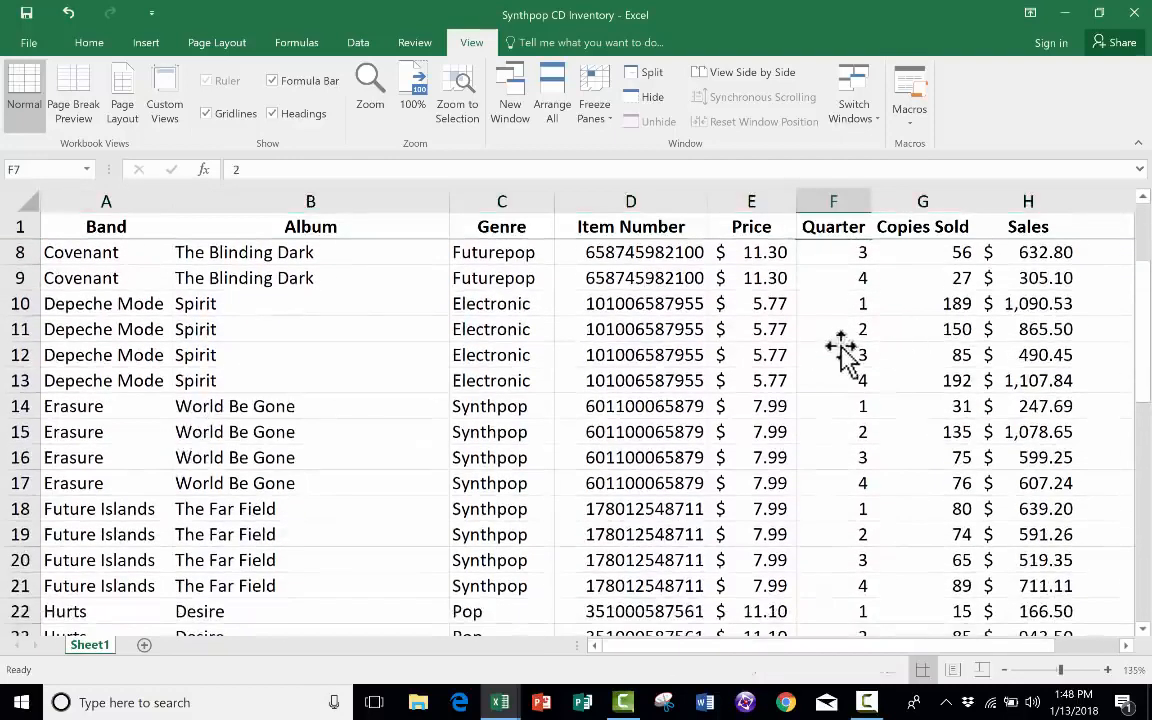
{"action": "scroll", "coordinate": [900, 300], "scroll_direction": "up", "scroll_amount": 2}
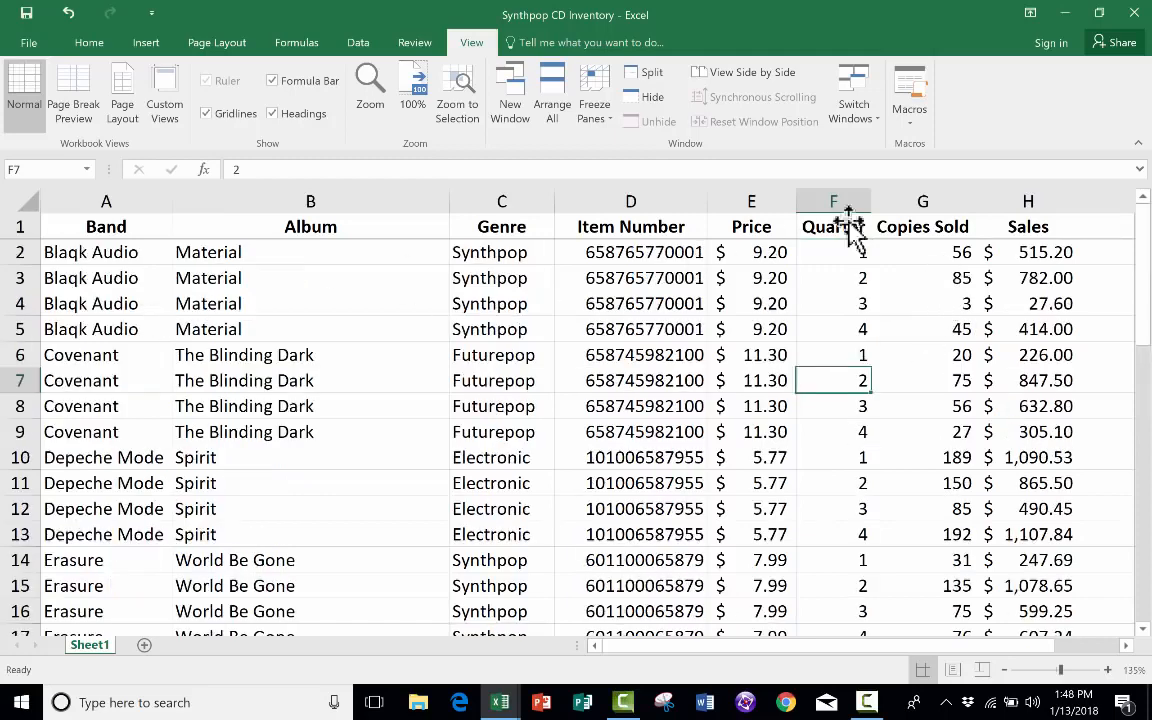
Inspect the Sales formulas in H2 and H10 and compare the Quarter entries of the Covenant and Depeche Mode records.
{"action": "left_click", "coordinate": [1028, 256]}
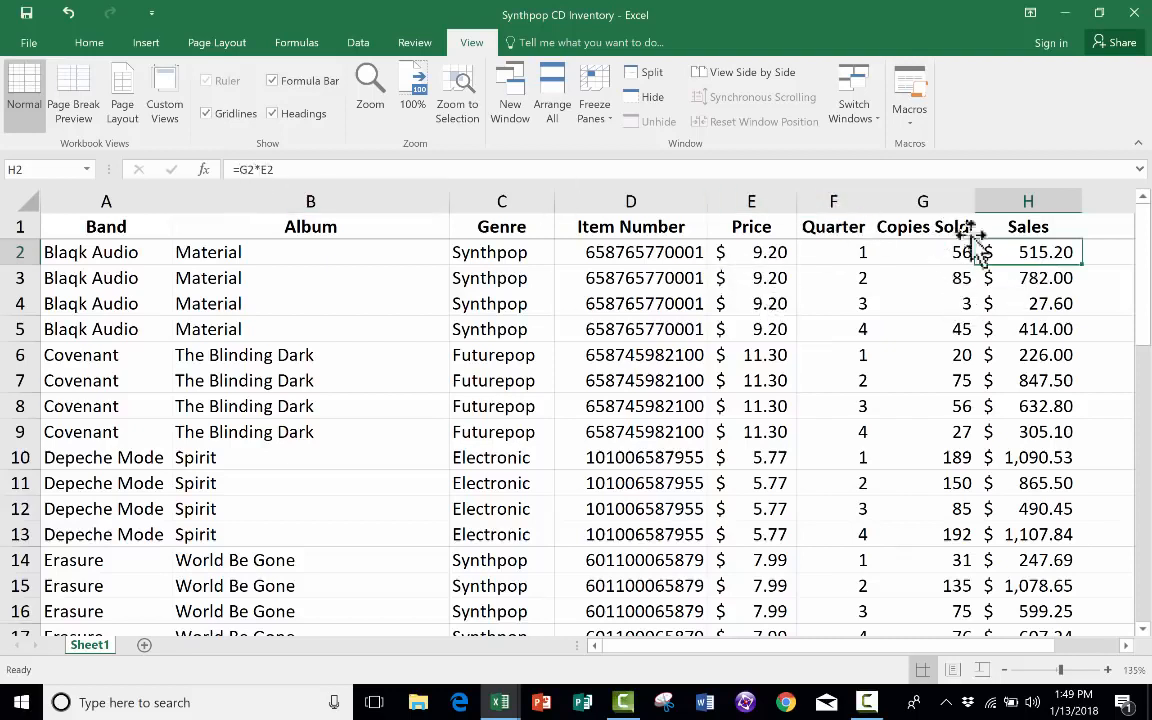
{"action": "scroll", "coordinate": [782, 470], "scroll_direction": "down", "scroll_amount": 1}
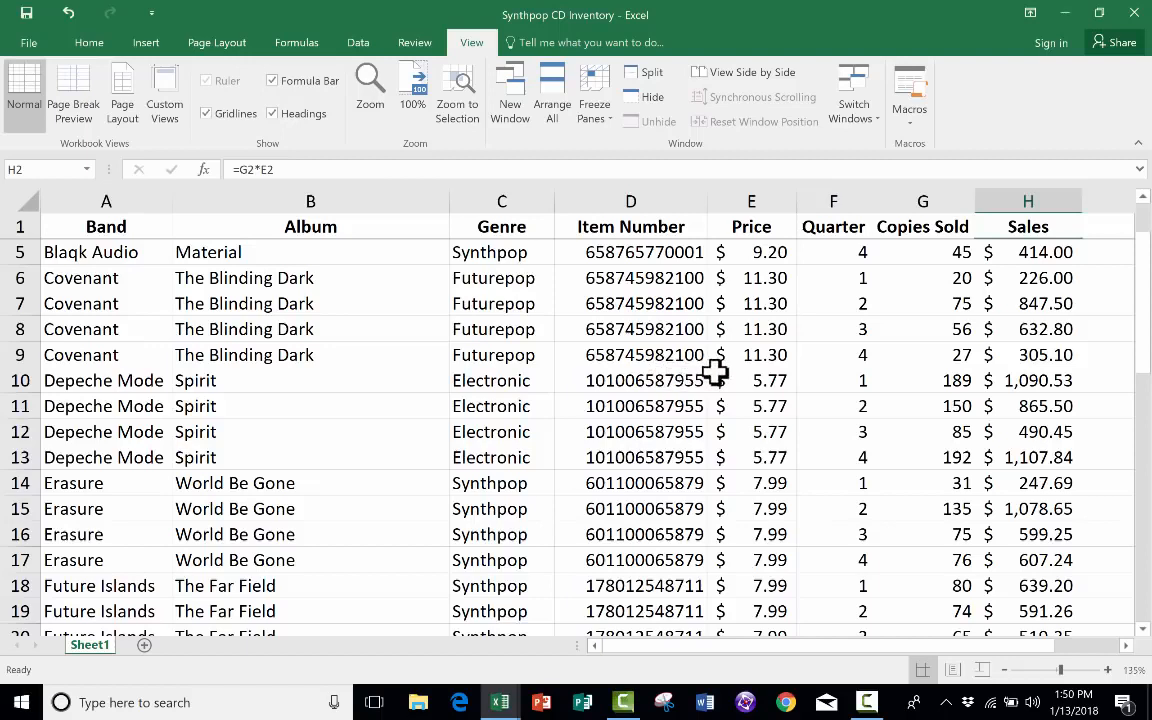
{"action": "left_click", "coordinate": [861, 280]}
{"action": "scroll", "coordinate": [124, 361], "scroll_direction": "down", "scroll_amount": 4}
{"action": "scroll", "coordinate": [124, 361], "scroll_direction": "up", "scroll_amount": 3}
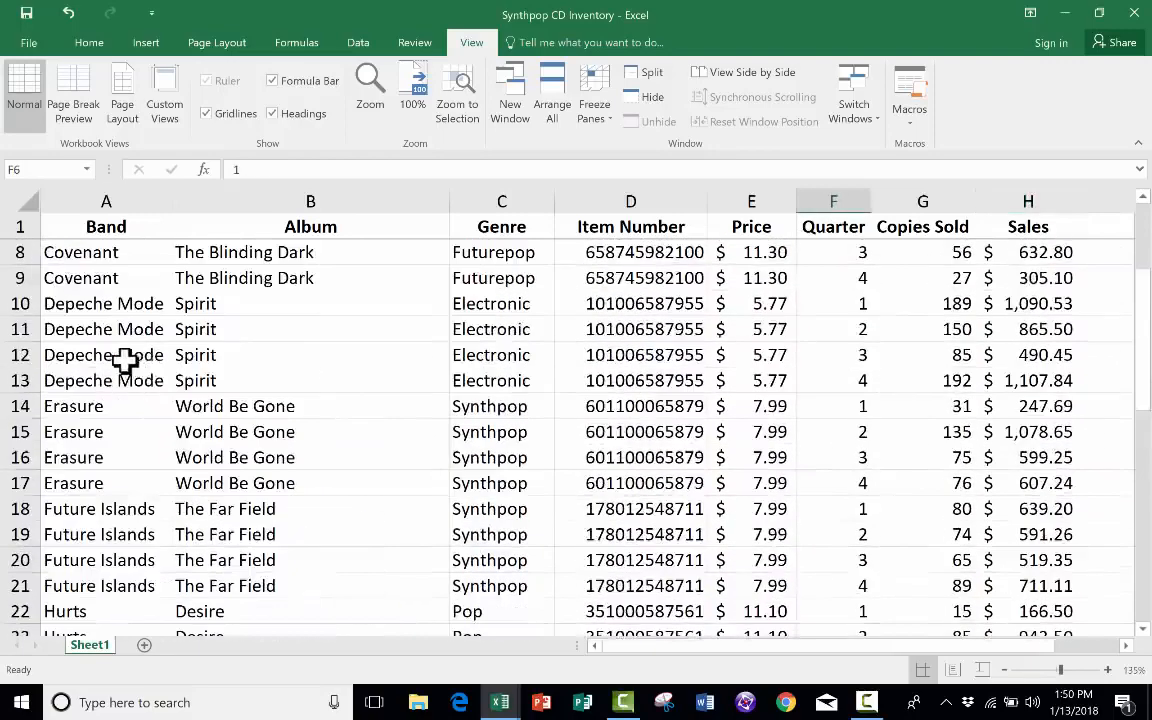
{"action": "left_click", "coordinate": [847, 305]}
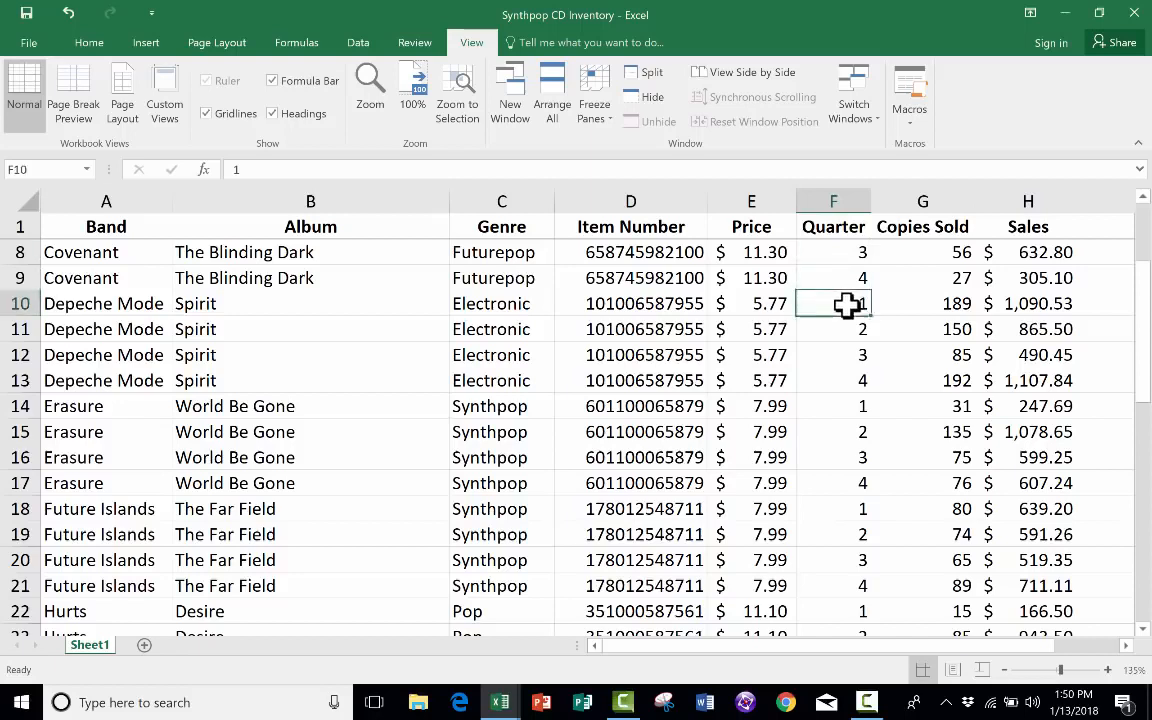
{"action": "left_click", "coordinate": [1035, 302]}
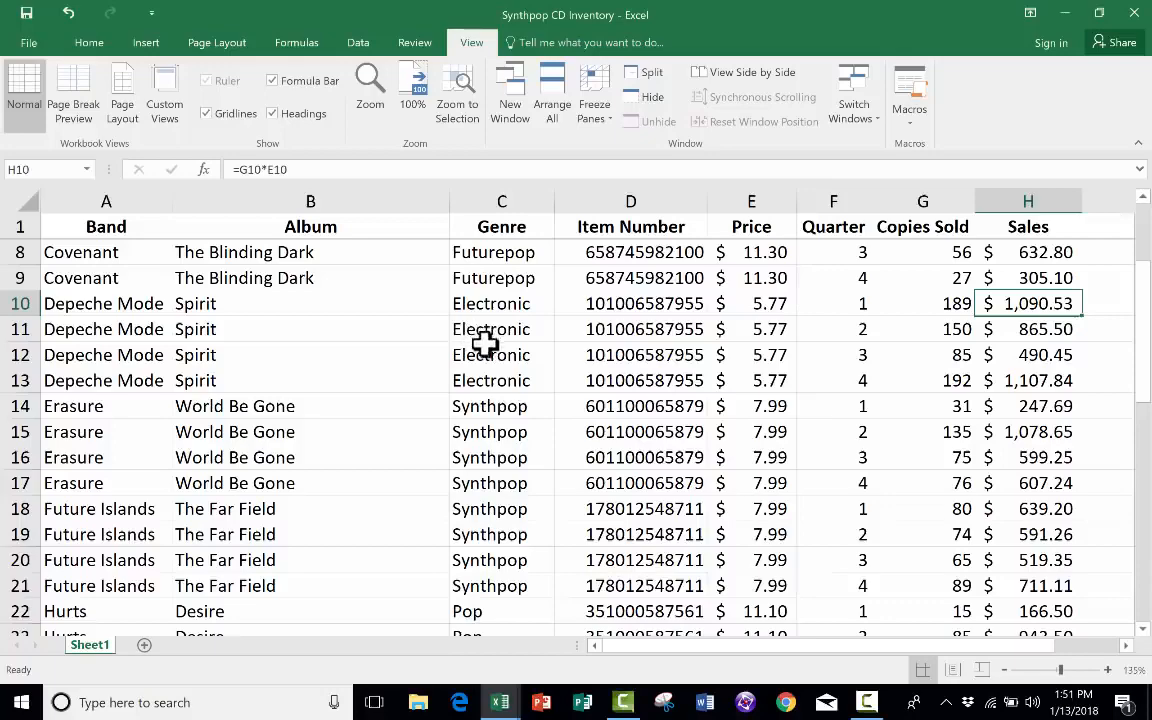
{"action": "scroll", "coordinate": [502, 370], "scroll_direction": "down", "scroll_amount": 5}
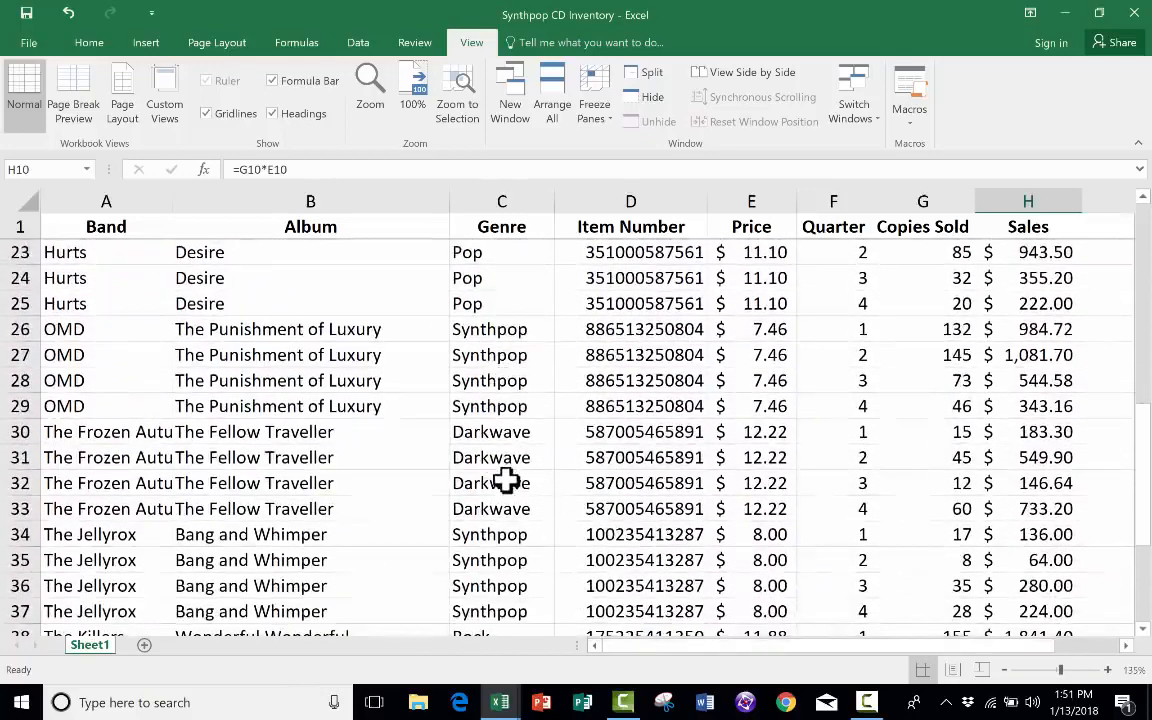
{"action": "scroll", "coordinate": [507, 482], "scroll_direction": "up", "scroll_amount": 7}
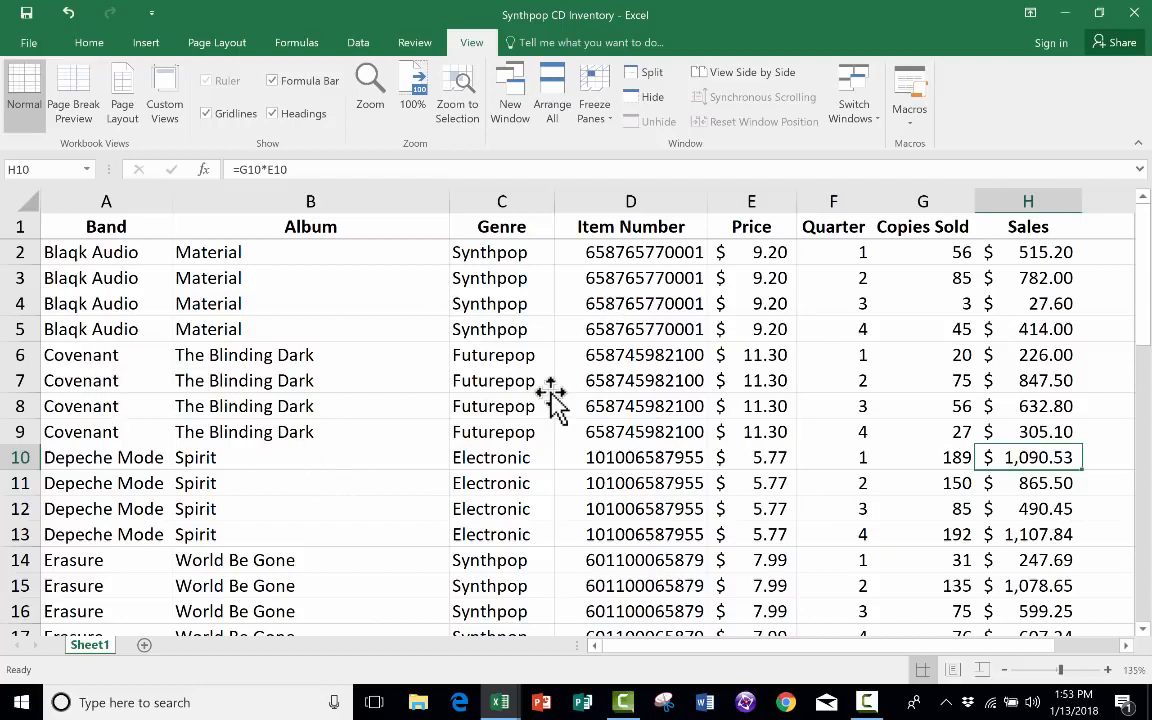
Examine how the records are grouped by band in column A, from Blaqk Audio to Ulver.
{"action": "left_click", "coordinate": [104, 405]}
{"action": "scroll", "coordinate": [105, 405], "scroll_direction": "down", "scroll_amount": 3}
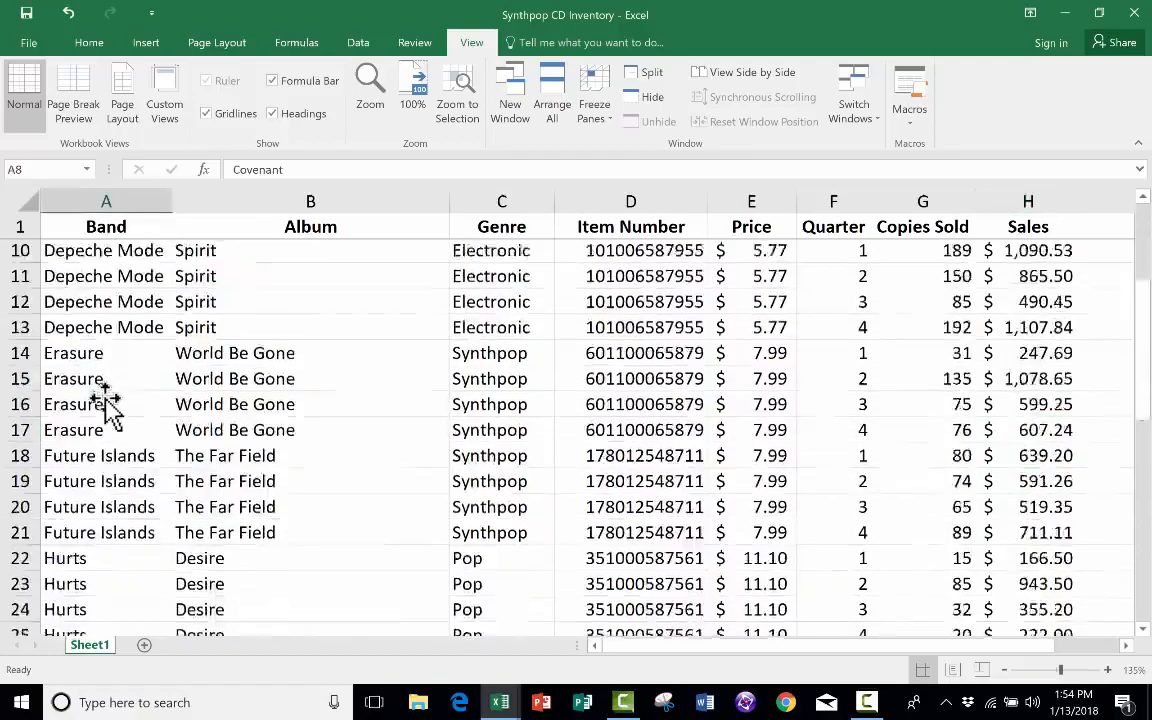
{"action": "scroll", "coordinate": [105, 400], "scroll_direction": "down", "scroll_amount": 1}
{"action": "left_click", "coordinate": [107, 398]}
{"action": "scroll", "coordinate": [110, 390], "scroll_direction": "down", "scroll_amount": 6}
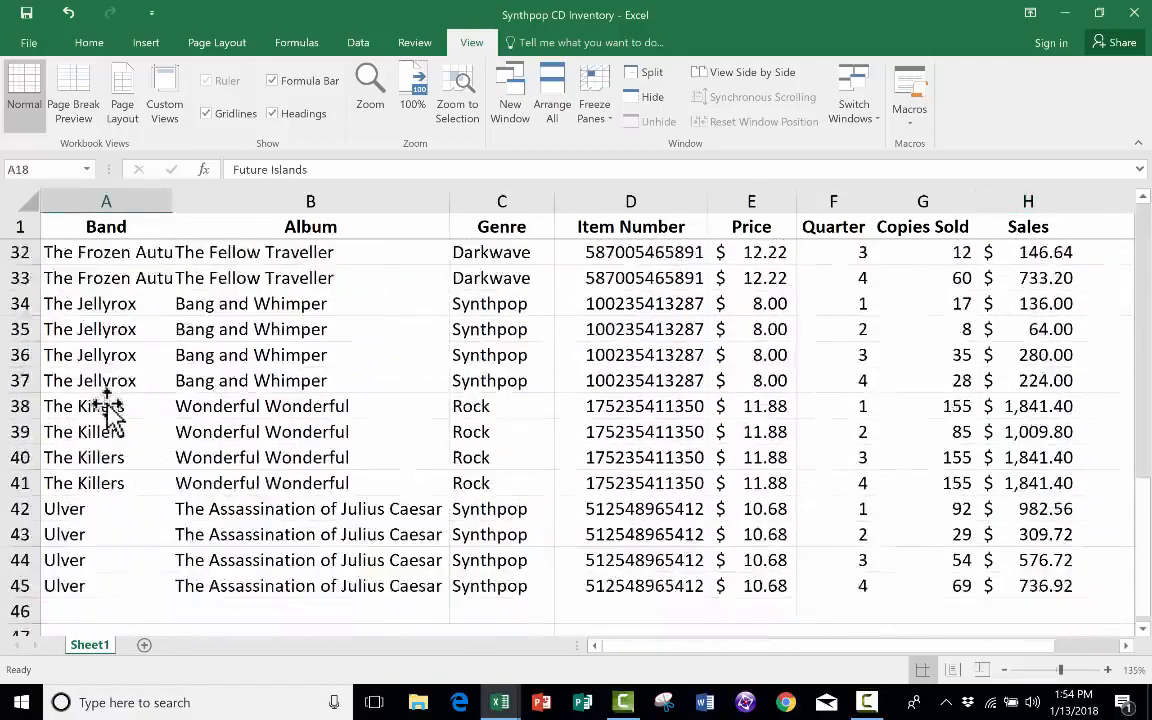
{"action": "scroll", "coordinate": [105, 403], "scroll_direction": "down", "scroll_amount": 1}
{"action": "scroll", "coordinate": [103, 403], "scroll_direction": "up", "scroll_amount": 2}
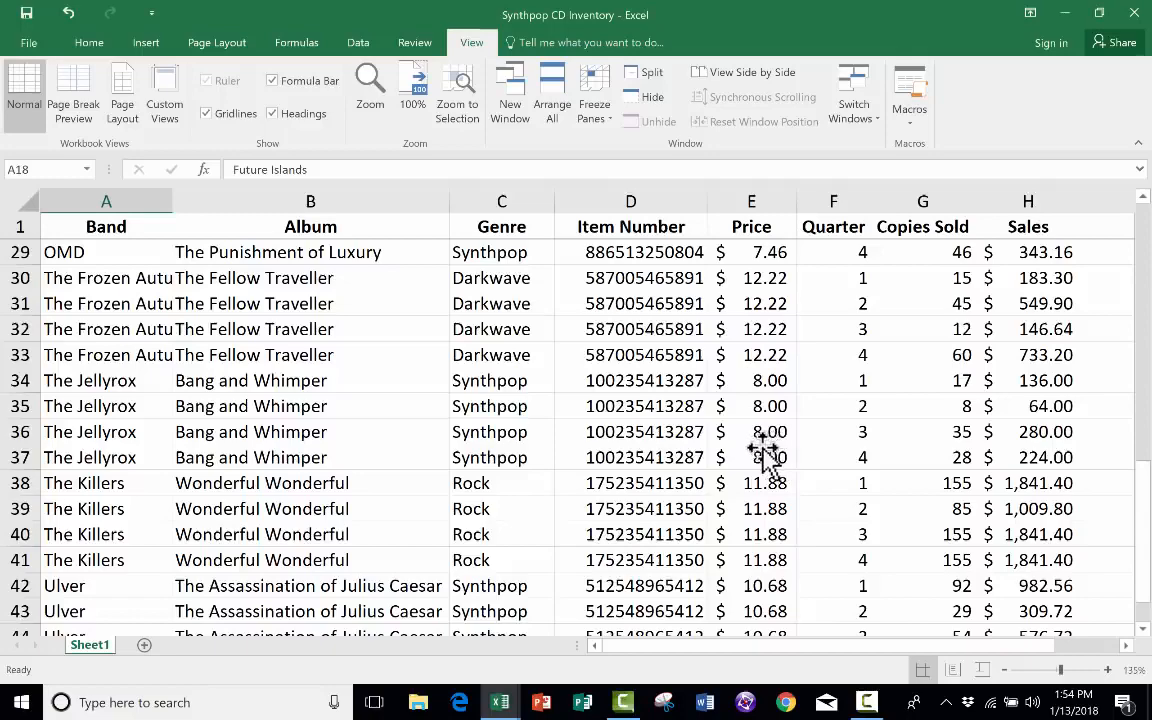
{"action": "scroll", "coordinate": [716, 452], "scroll_direction": "up", "scroll_amount": 1}
{"action": "scroll", "coordinate": [716, 452], "scroll_direction": "up", "scroll_amount": 8}
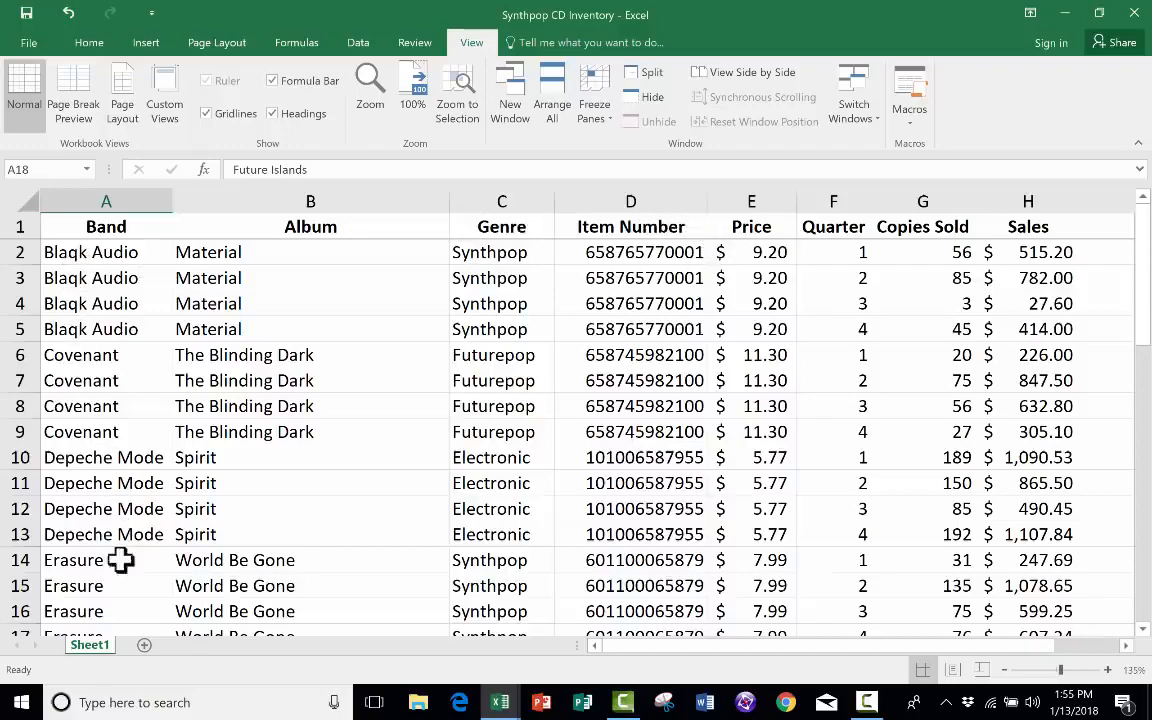
{"action": "scroll", "coordinate": [121, 612], "scroll_direction": "down", "scroll_amount": 4}
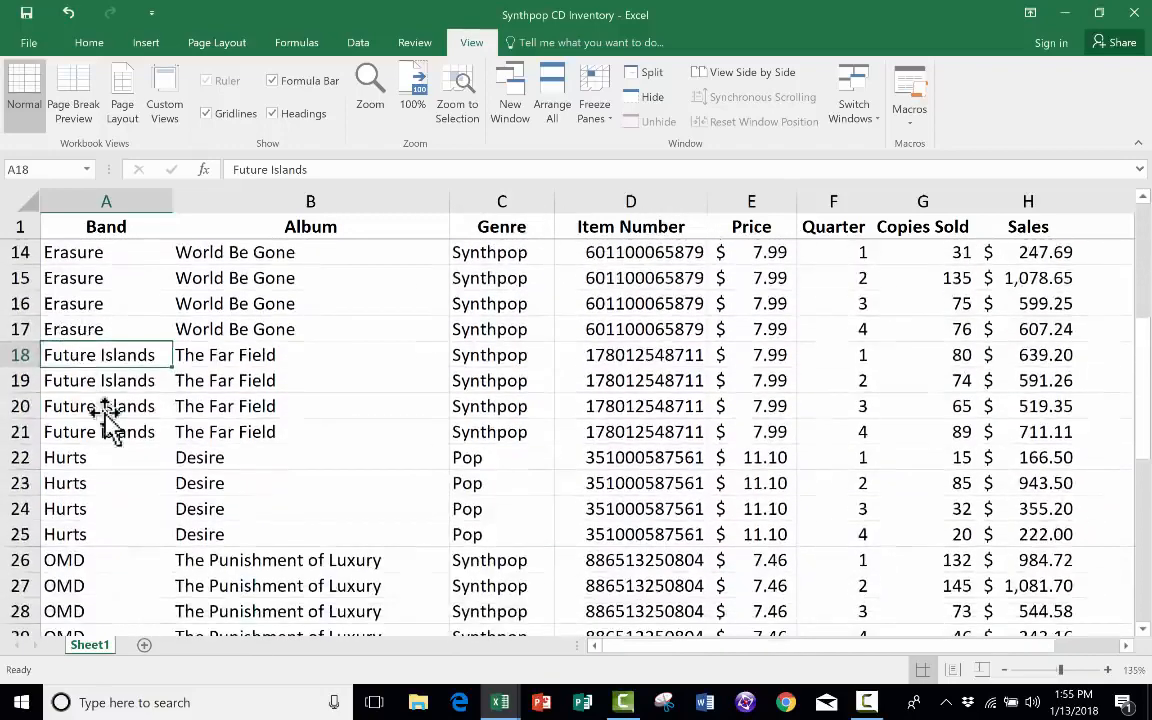
{"action": "left_click", "coordinate": [98, 380]}
{"action": "left_click", "coordinate": [85, 308]}
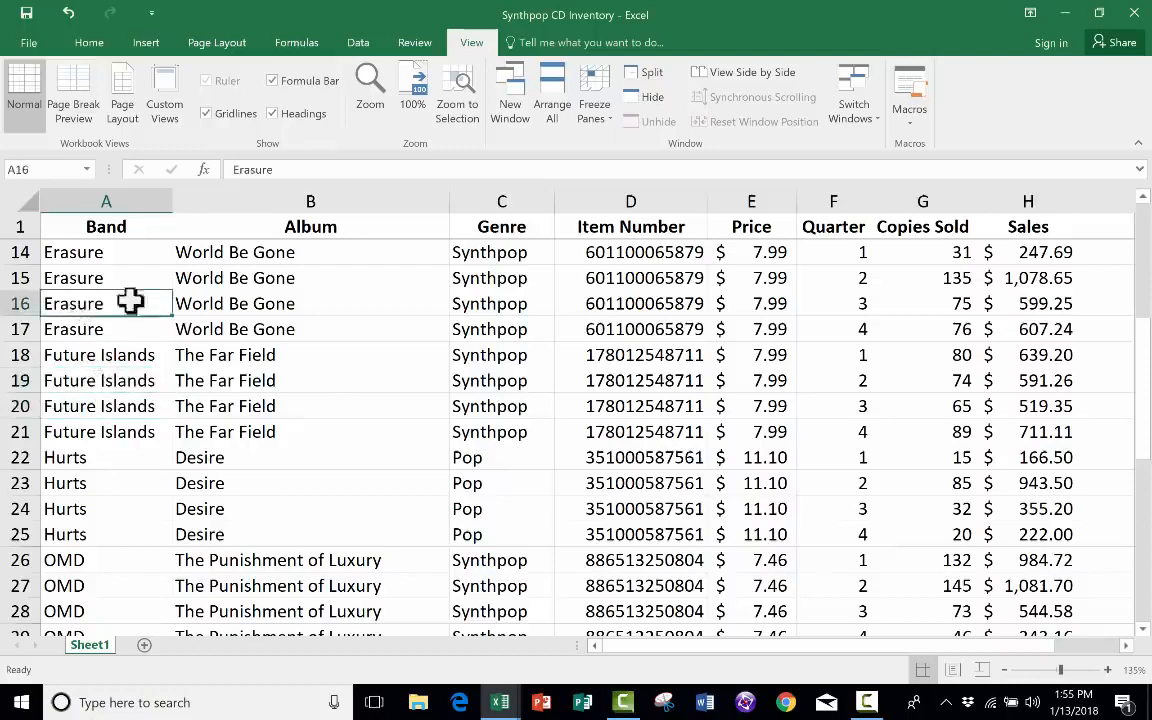
{"action": "scroll", "coordinate": [116, 250], "scroll_direction": "up", "scroll_amount": 4}
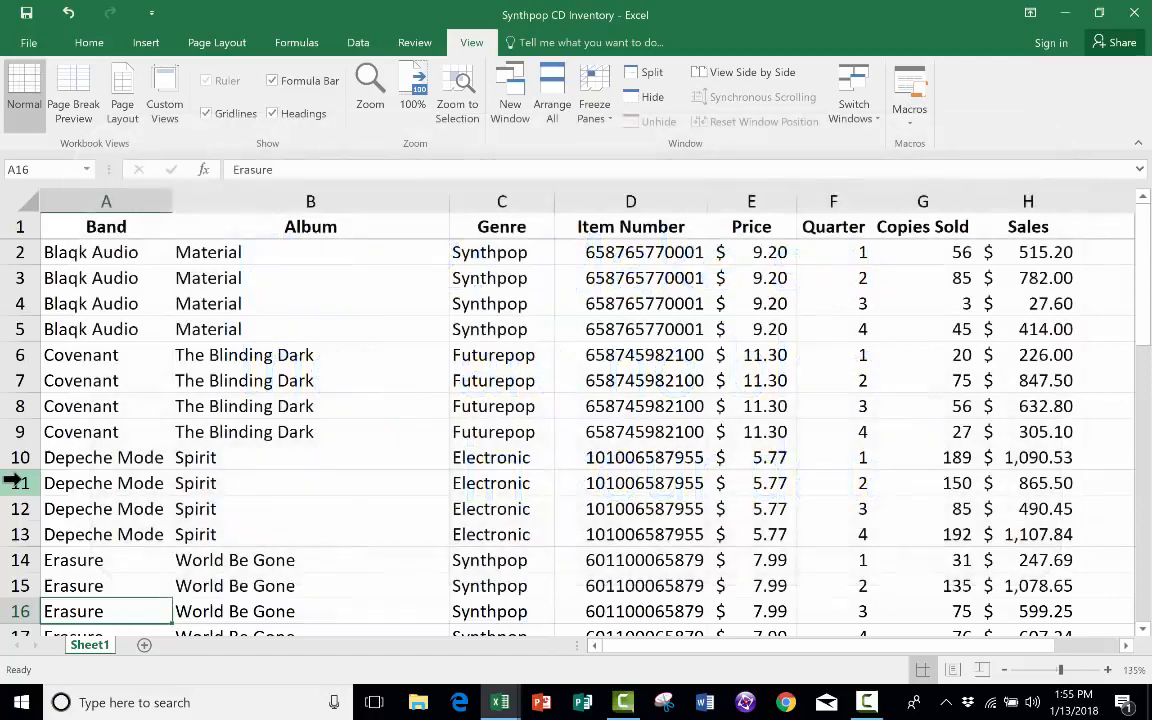
Insert a blank row above row 11, in the middle of the Depeche Mode records.
{"action": "left_click", "coordinate": [14, 482]}
{"action": "right_click", "coordinate": [14, 482]}
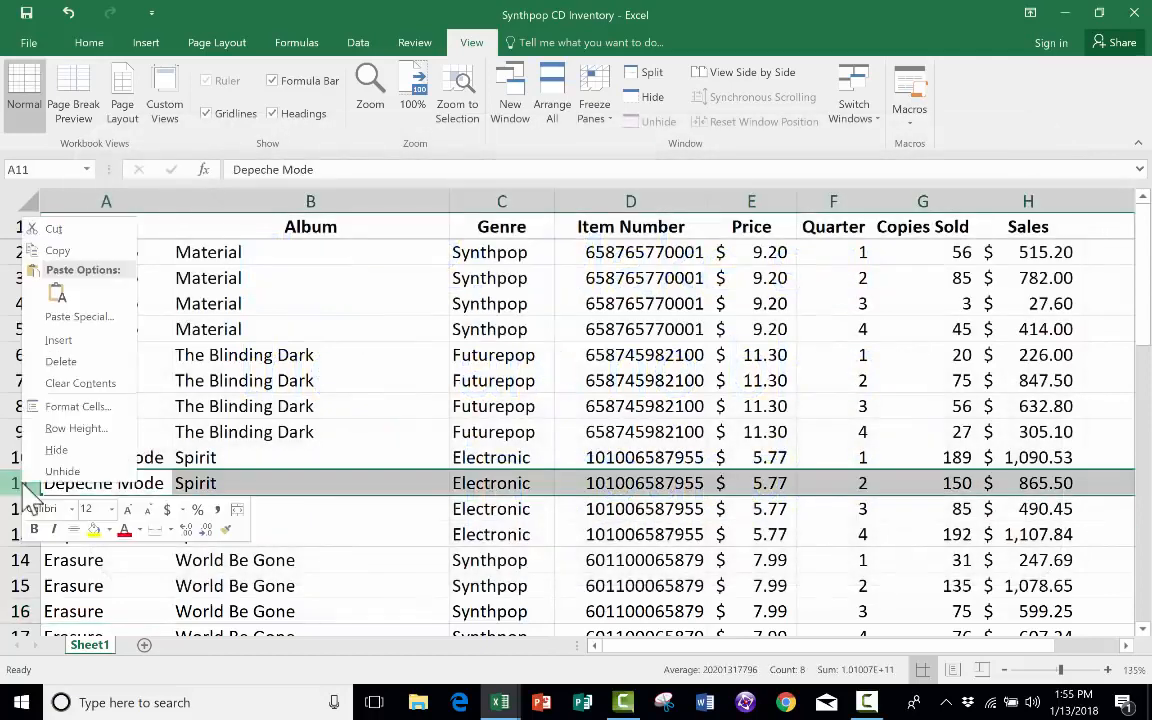
{"action": "left_click", "coordinate": [95, 330]}
{"action": "left_click", "coordinate": [300, 552]}
{"action": "left_click", "coordinate": [125, 533]}
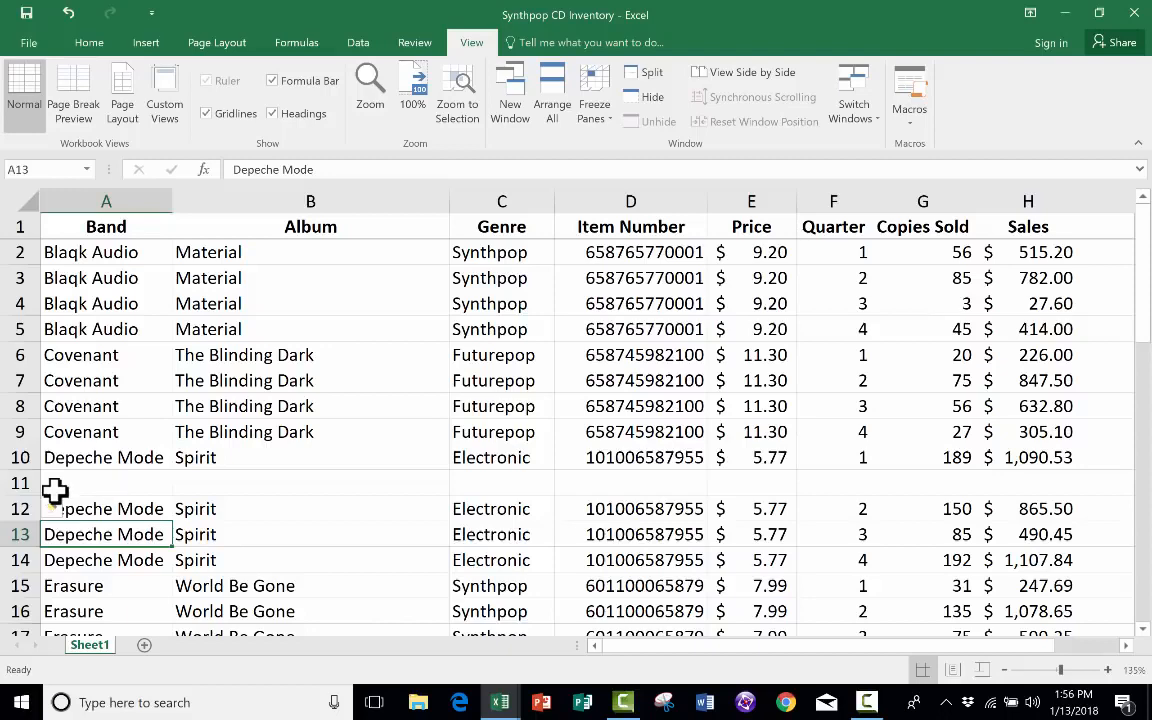
Delete the blank row 11 between the Depeche Mode records.
{"action": "scroll", "coordinate": [230, 462], "scroll_direction": "down", "scroll_amount": 2}
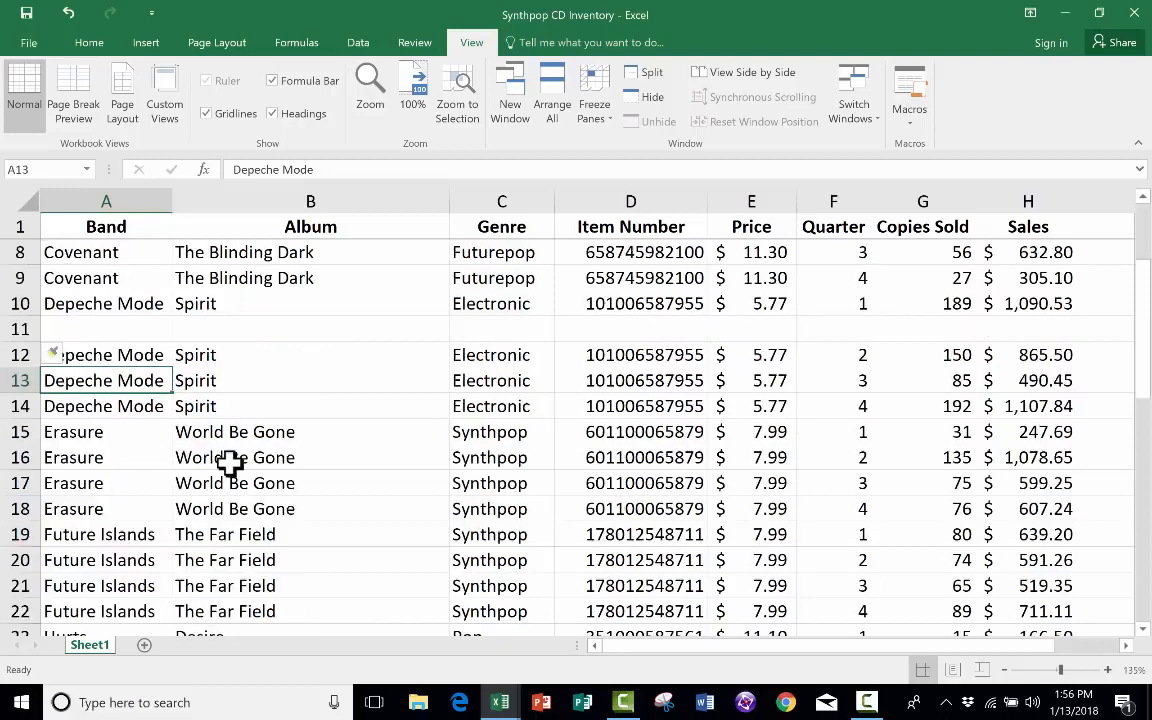
{"action": "right_click", "coordinate": [20, 329]}
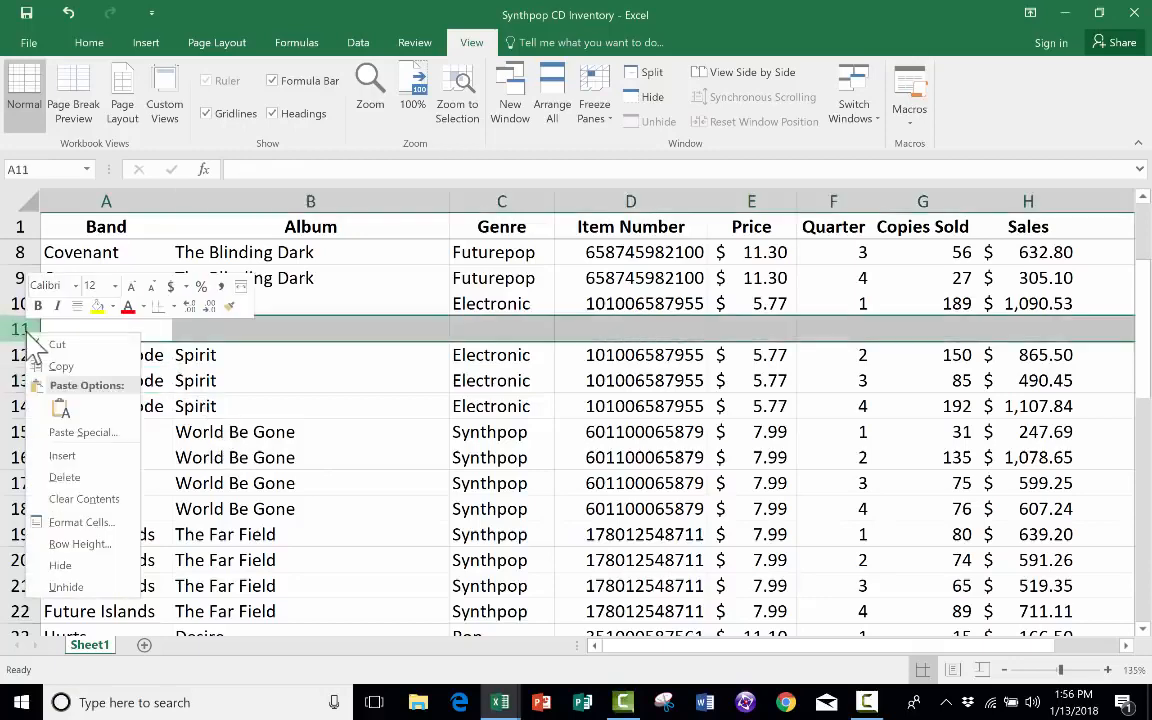
{"action": "left_click", "coordinate": [112, 478]}
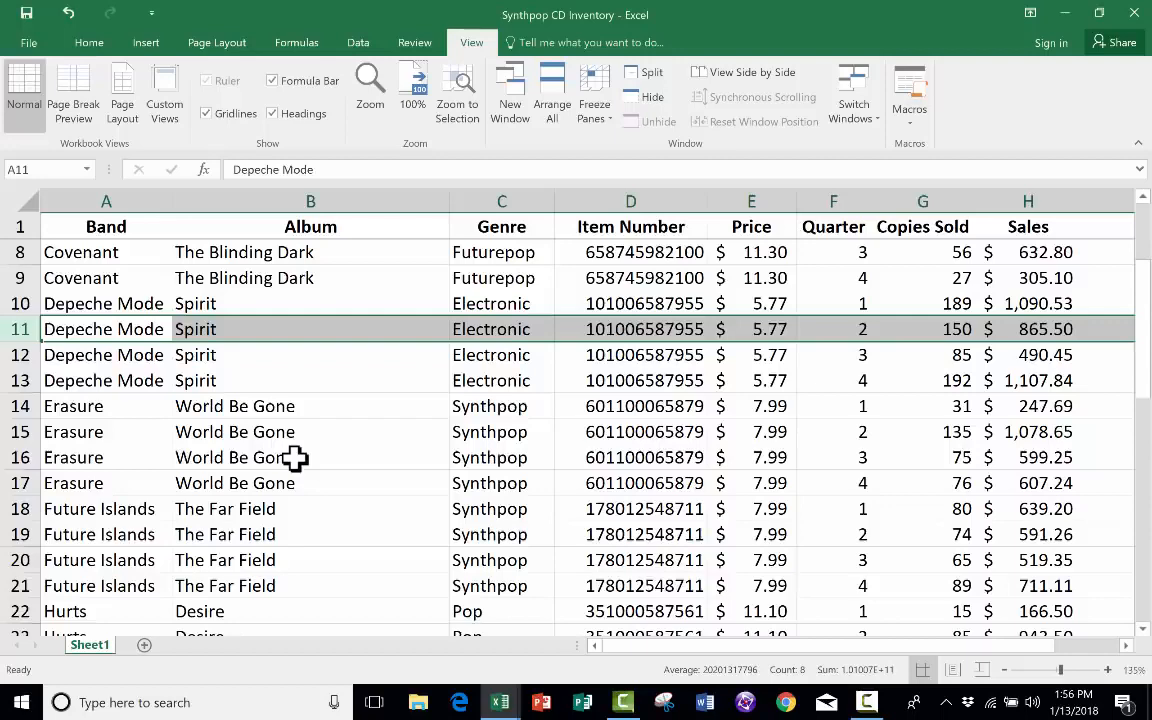
{"action": "left_click", "coordinate": [562, 457]}
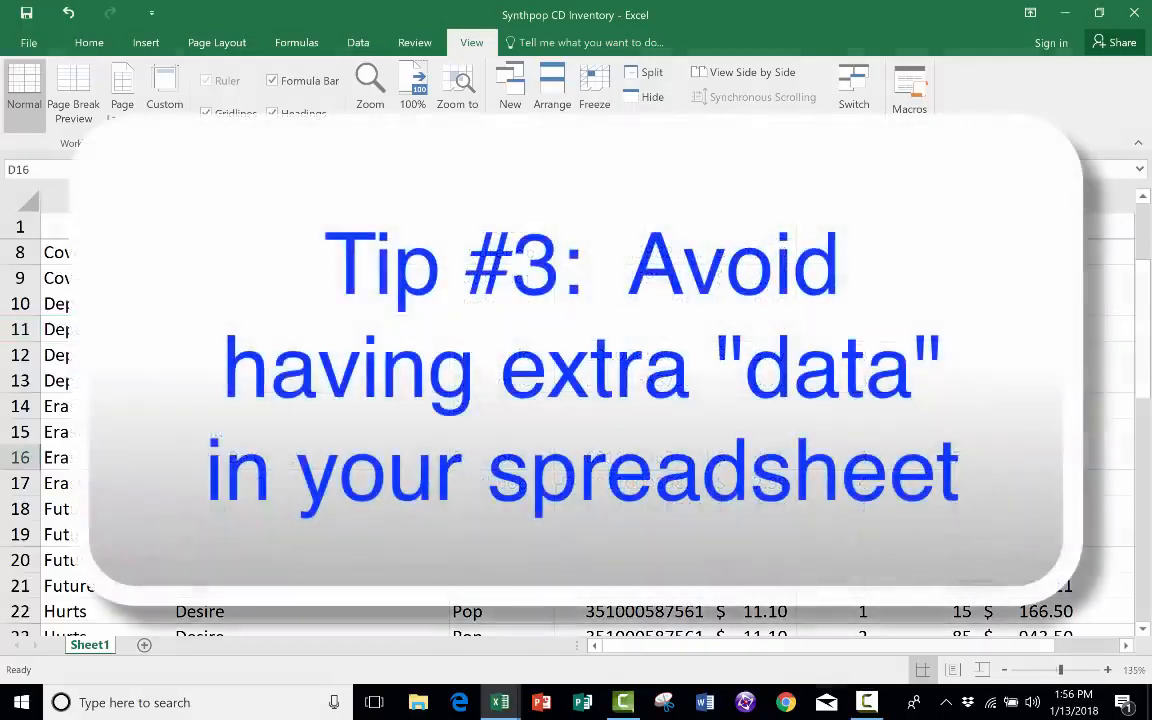
Enter the note "need to update" in cell I8, beside the Sales column.
{"action": "scroll", "coordinate": [576, 420], "scroll_direction": "up", "scroll_amount": 2}
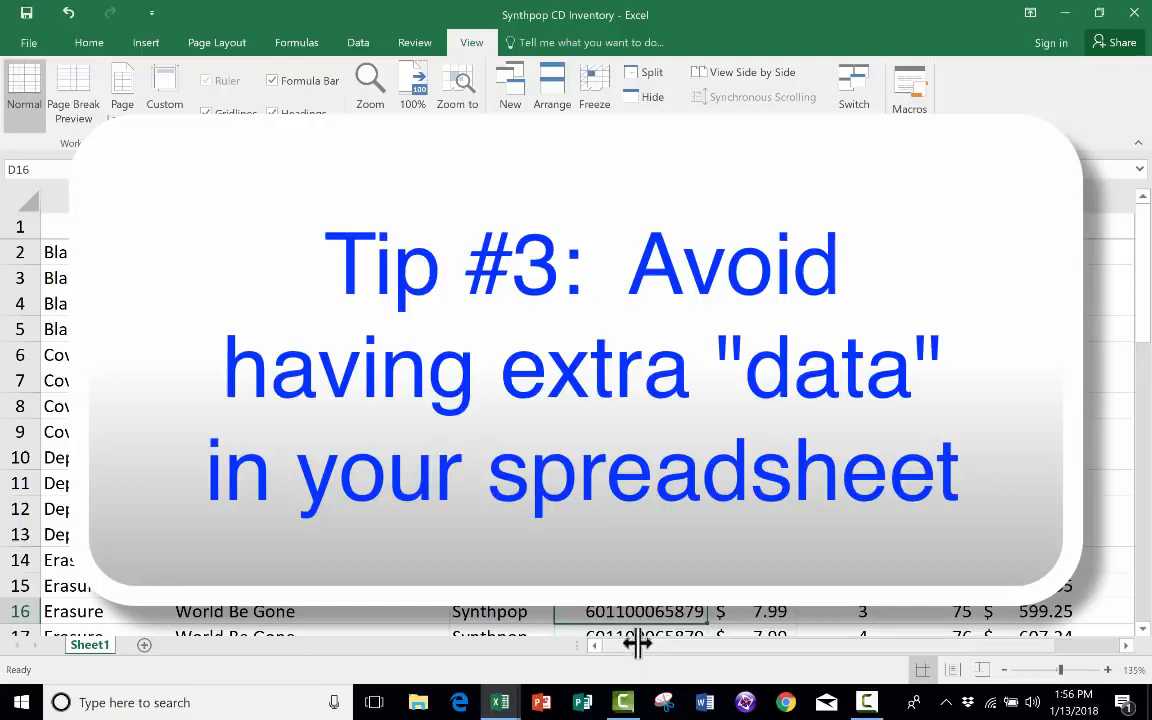
{"action": "left_click_drag", "start_coordinate": [638, 643], "coordinate": [673, 638]}
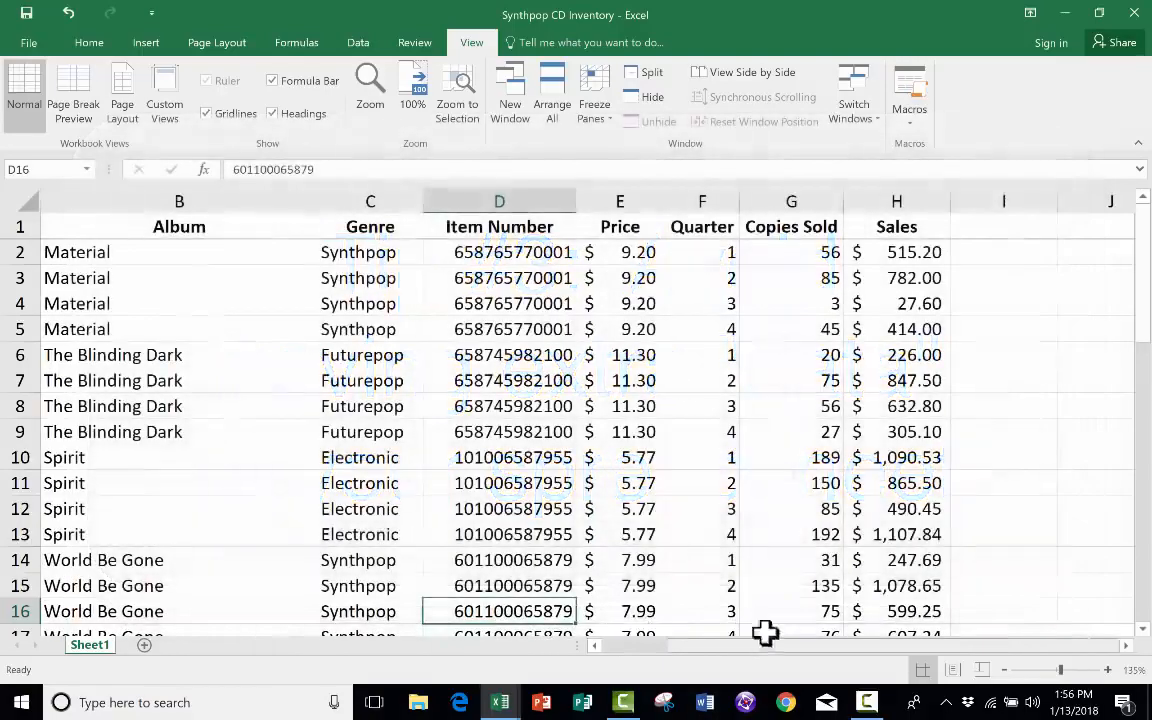
{"action": "left_click", "coordinate": [996, 402]}
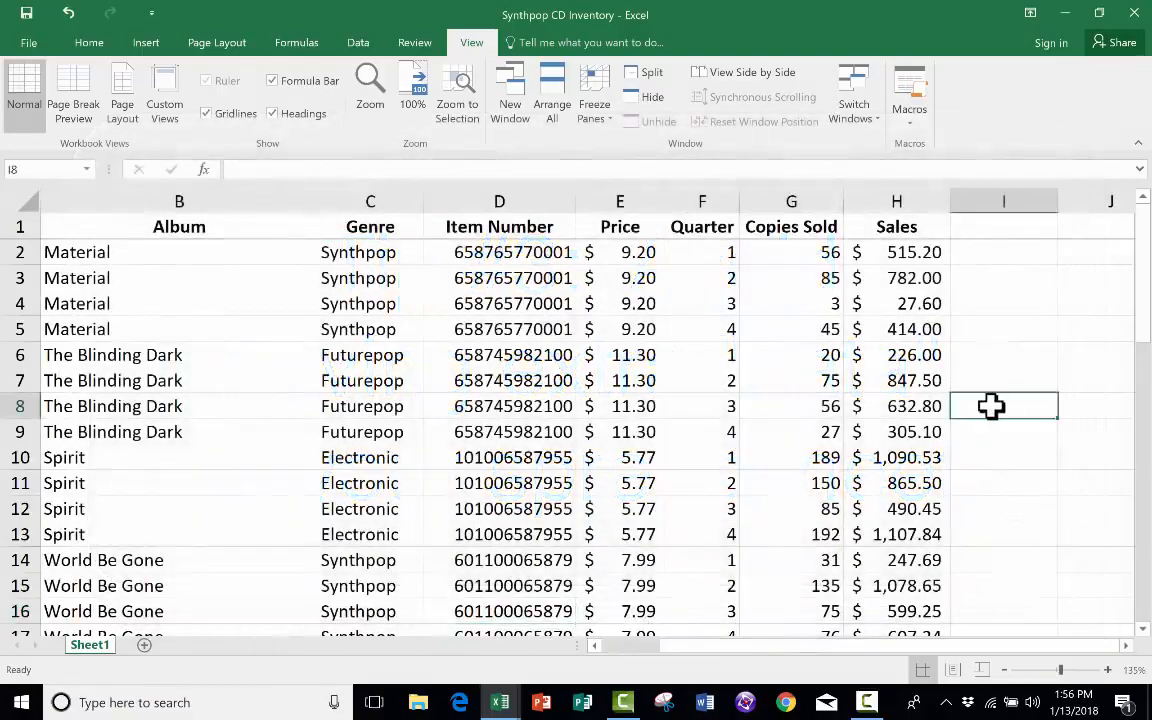
{"action": "double_click", "coordinate": [991, 406]}
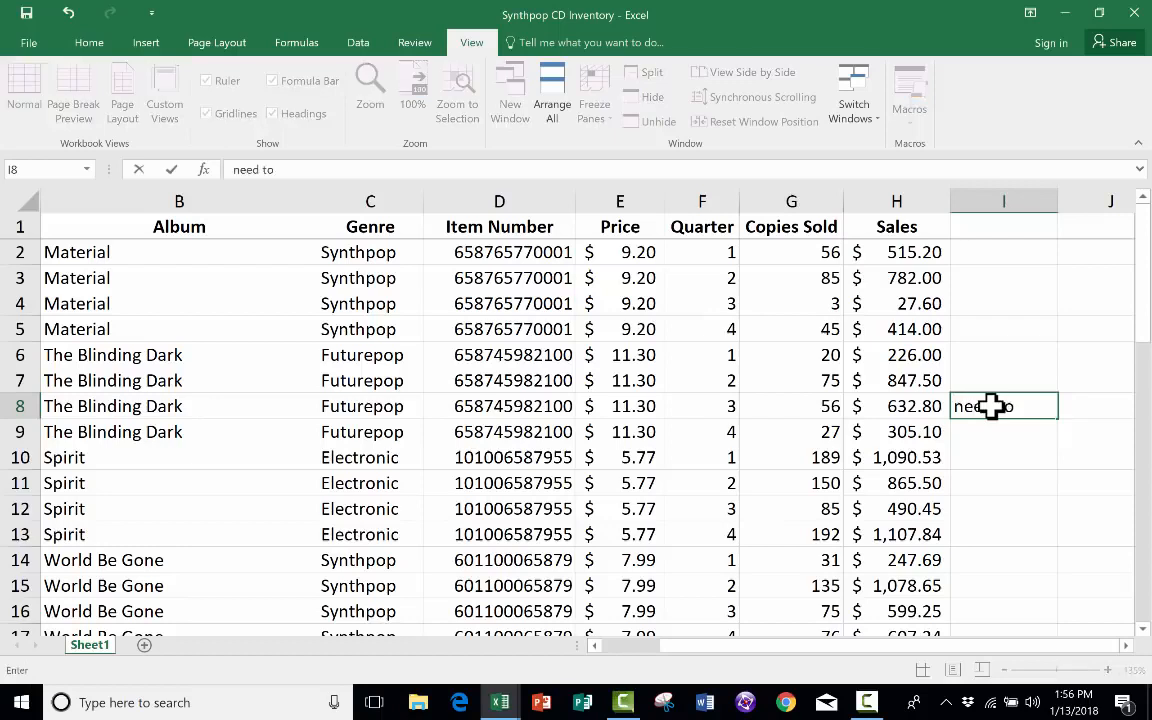
{"action": "key", "text": "Return"}
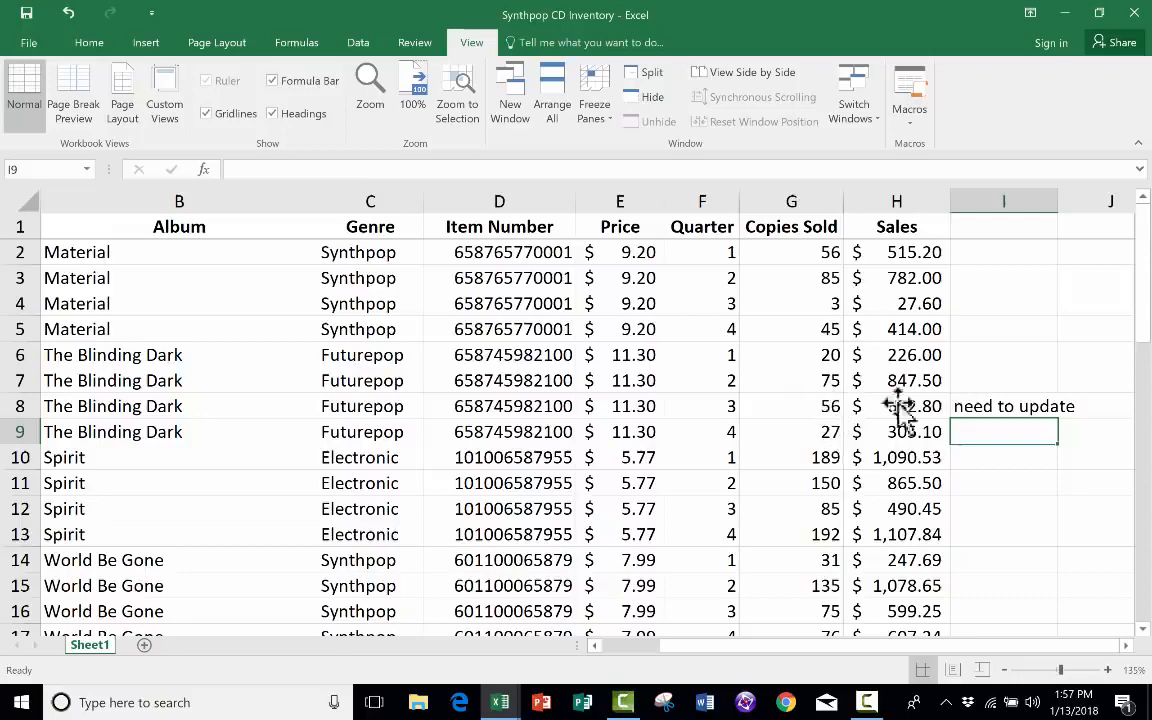
Enter the label "Total:" in G46 and try to total the Sales column with a sum formula in H46.
{"action": "left_click", "coordinate": [1002, 460]}
{"action": "scroll", "coordinate": [988, 558], "scroll_direction": "down", "scroll_amount": 12}
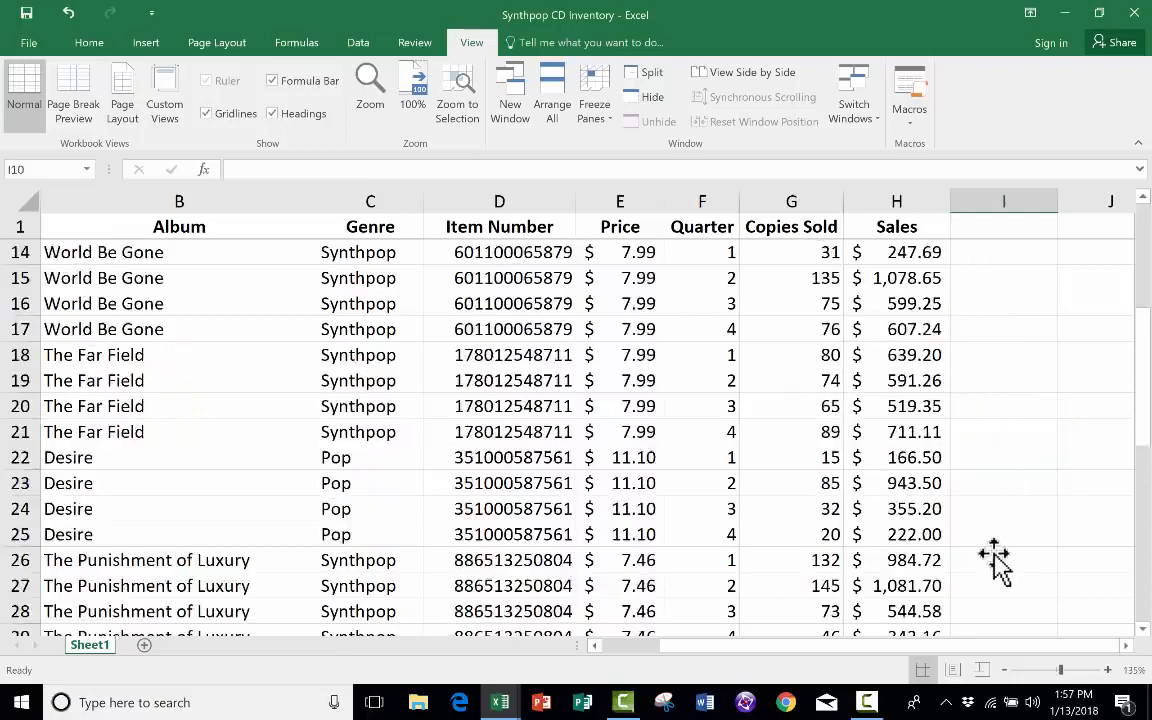
{"action": "left_click", "coordinate": [813, 460]}
{"action": "type", "text": "Total:"}
{"action": "key", "text": "Tab"}
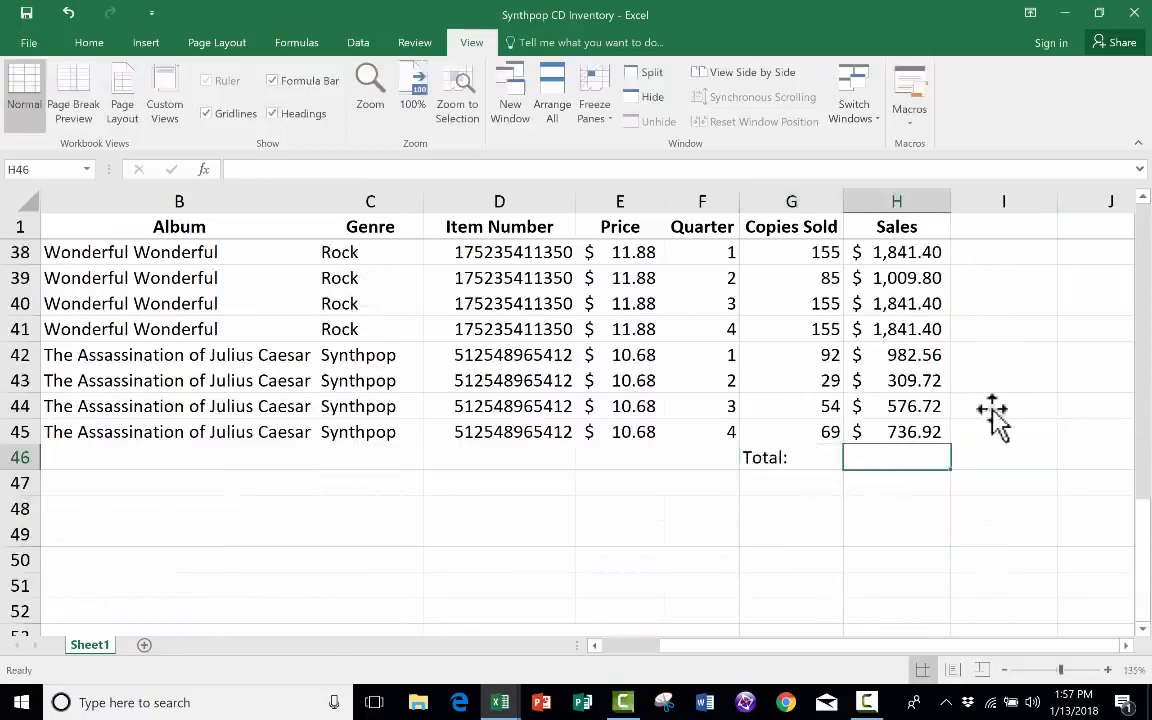
{"action": "type", "text": "="}
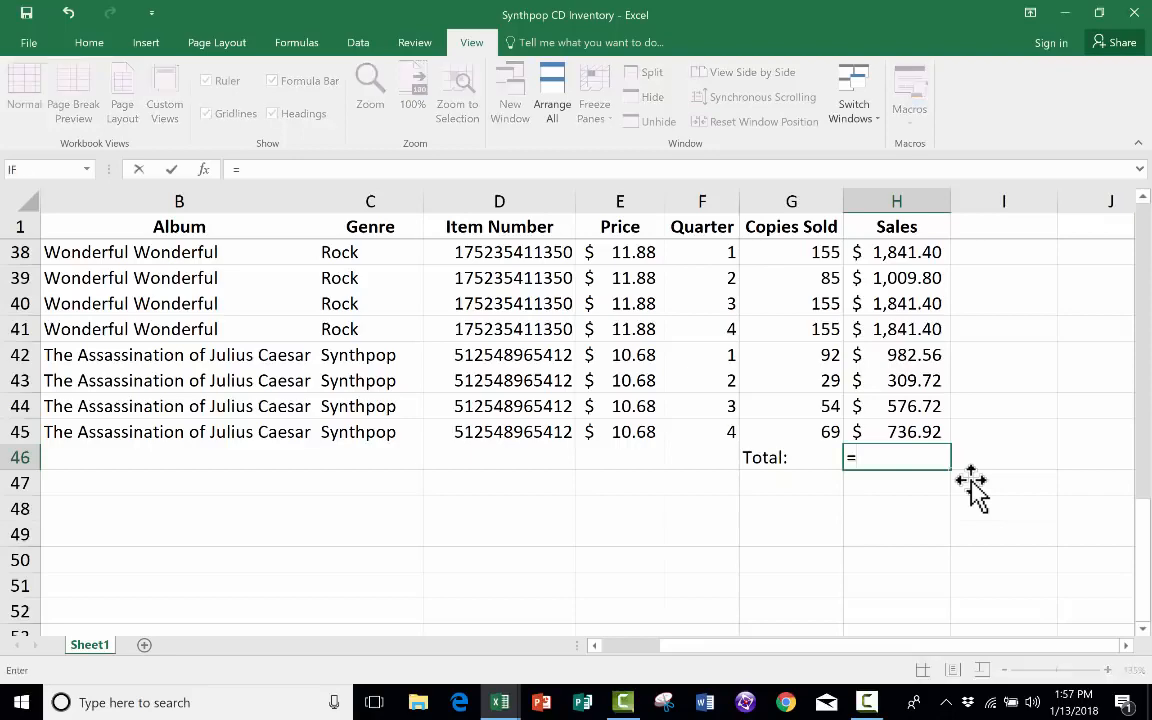
{"action": "type", "text": "su"}
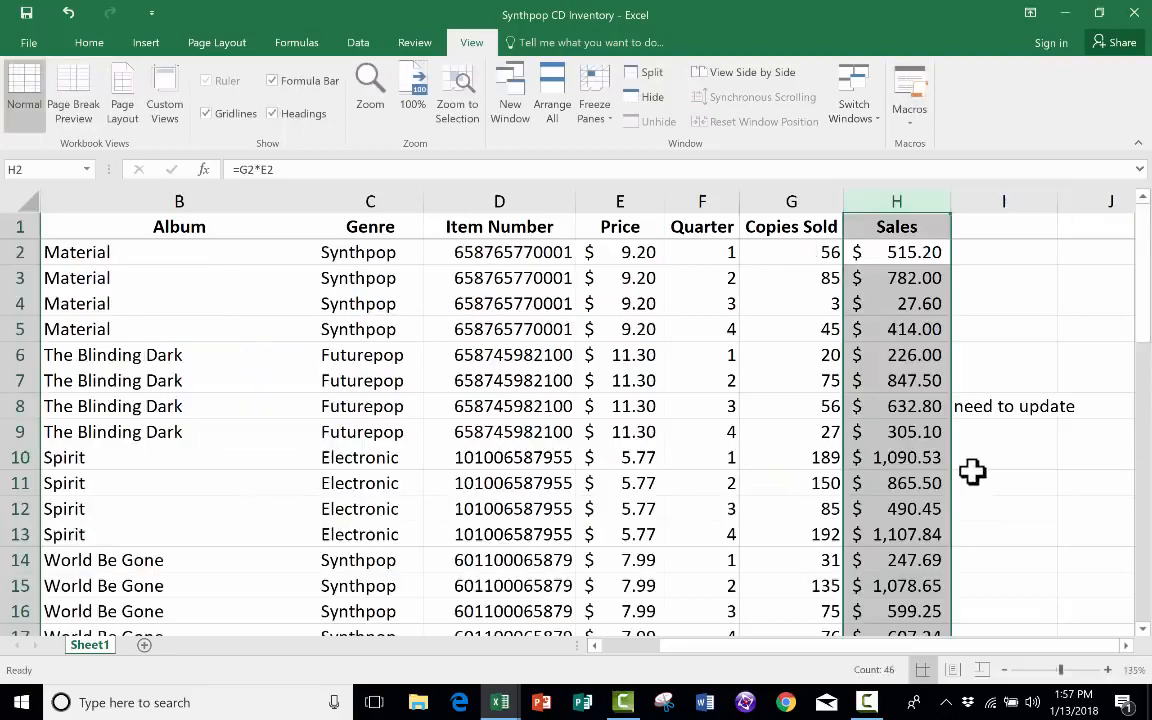
Clear the "need to update" note from cell I8.
{"action": "left_click", "coordinate": [1006, 432]}
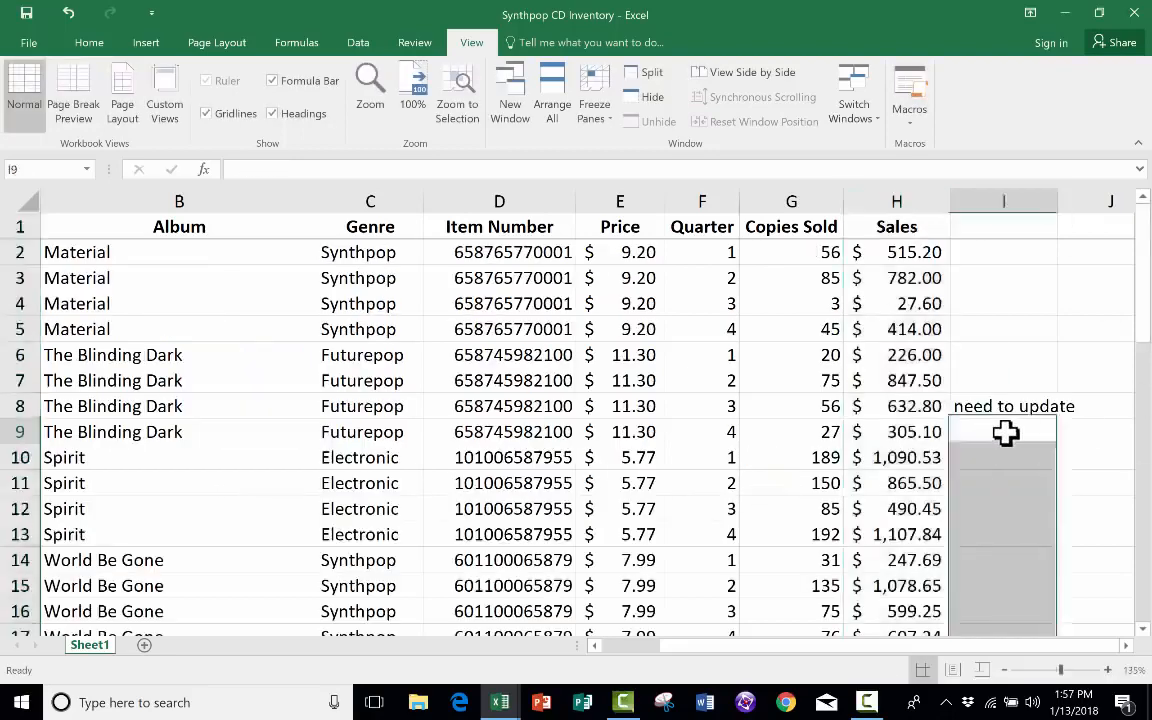
{"action": "right_click", "coordinate": [1008, 404]}
{"action": "left_click", "coordinate": [912, 218]}
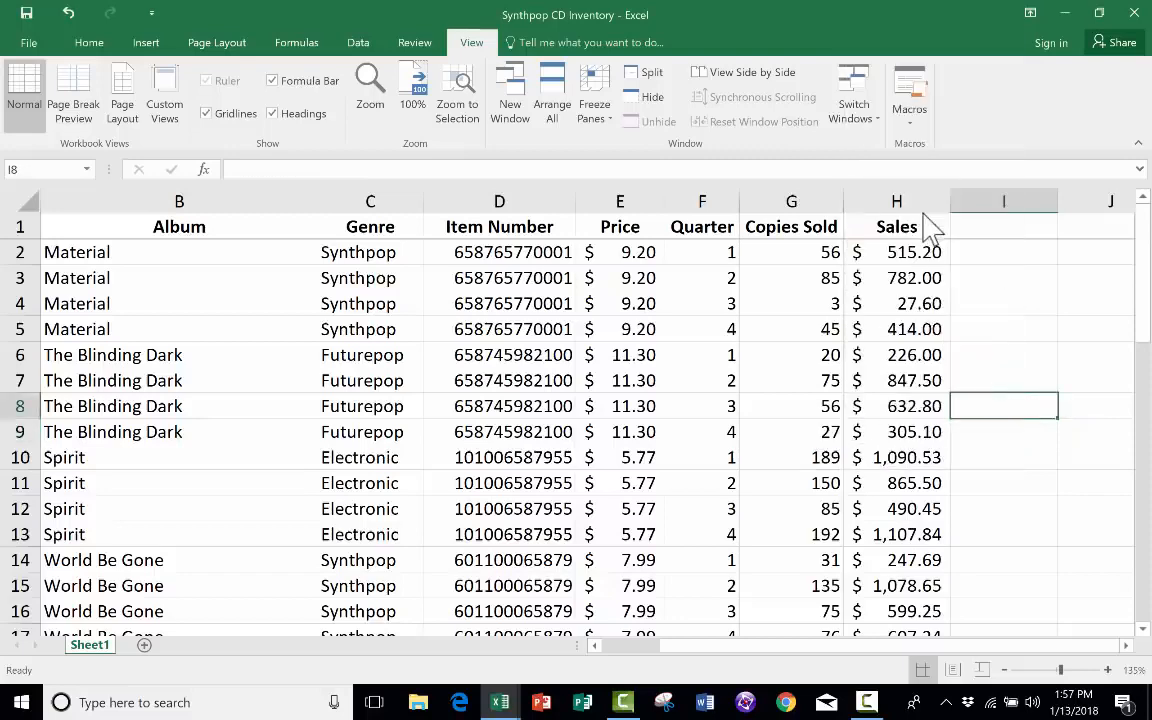
Clear the "Total:" label and its sum formula from row 46 below the records.
{"action": "left_click", "coordinate": [977, 512]}
{"action": "scroll", "coordinate": [890, 535], "scroll_direction": "down", "scroll_amount": 7}
{"action": "scroll", "coordinate": [890, 534], "scroll_direction": "down", "scroll_amount": 4}
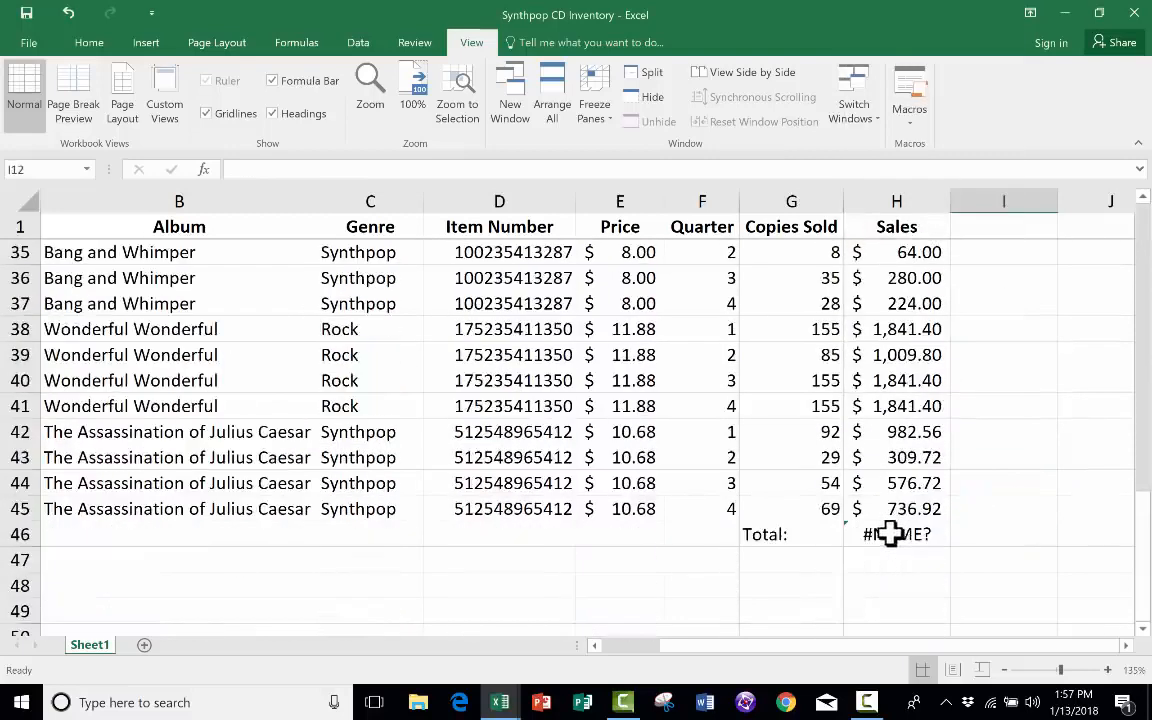
{"action": "left_click_drag", "start_coordinate": [921, 537], "coordinate": [717, 536]}
{"action": "key", "text": "Delete"}
{"action": "scroll", "coordinate": [759, 510], "scroll_direction": "up", "scroll_amount": 1}
{"action": "scroll", "coordinate": [730, 490], "scroll_direction": "up", "scroll_amount": 10}
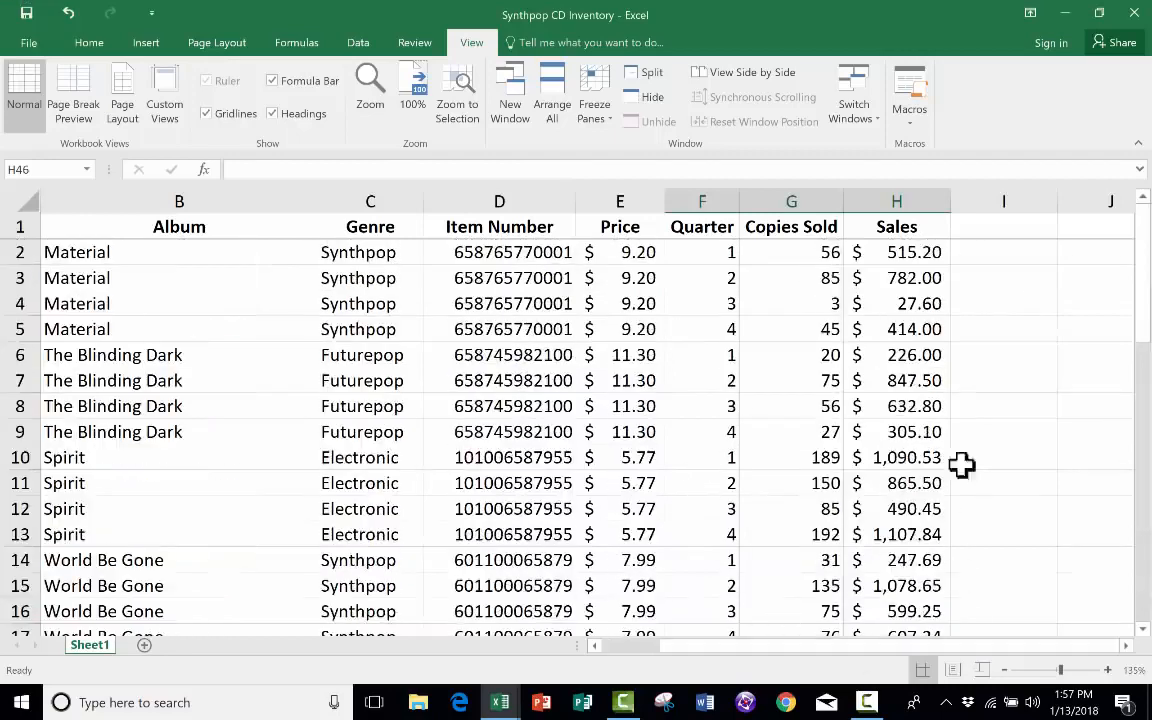
{"action": "left_click_drag", "start_coordinate": [912, 649], "coordinate": [870, 649]}
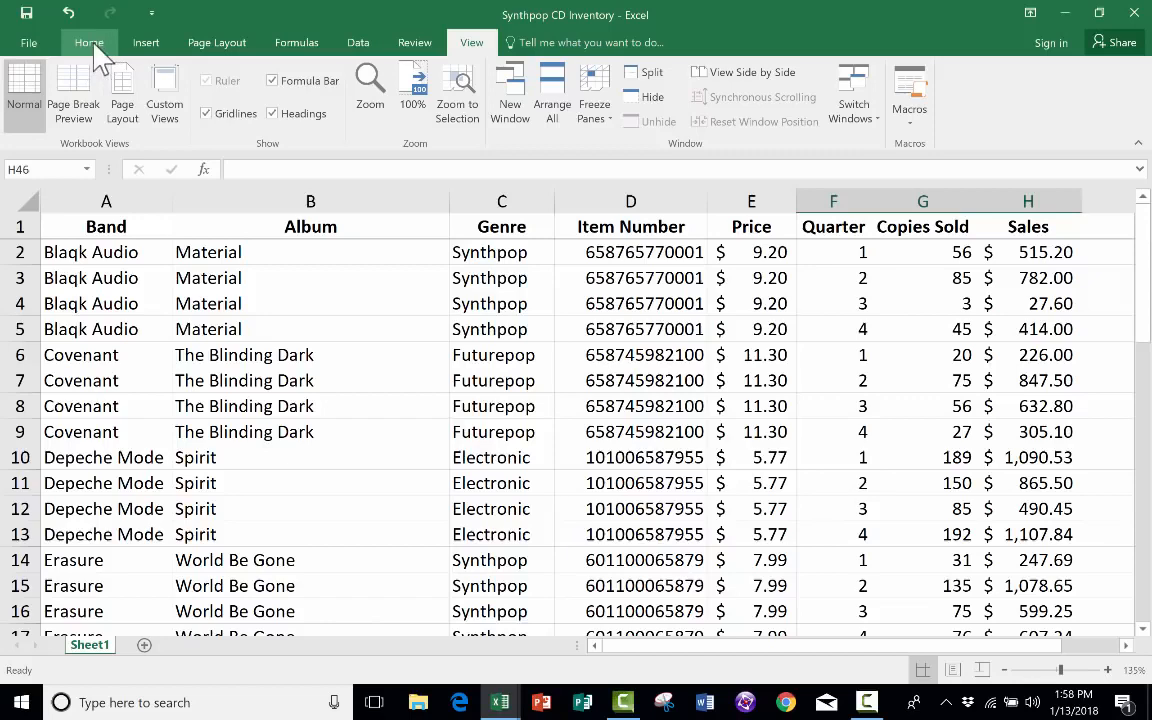
Format the range A1:H45 as a table with headers, using a blue Medium table style with banded rows.
{"action": "left_click", "coordinate": [92, 50]}
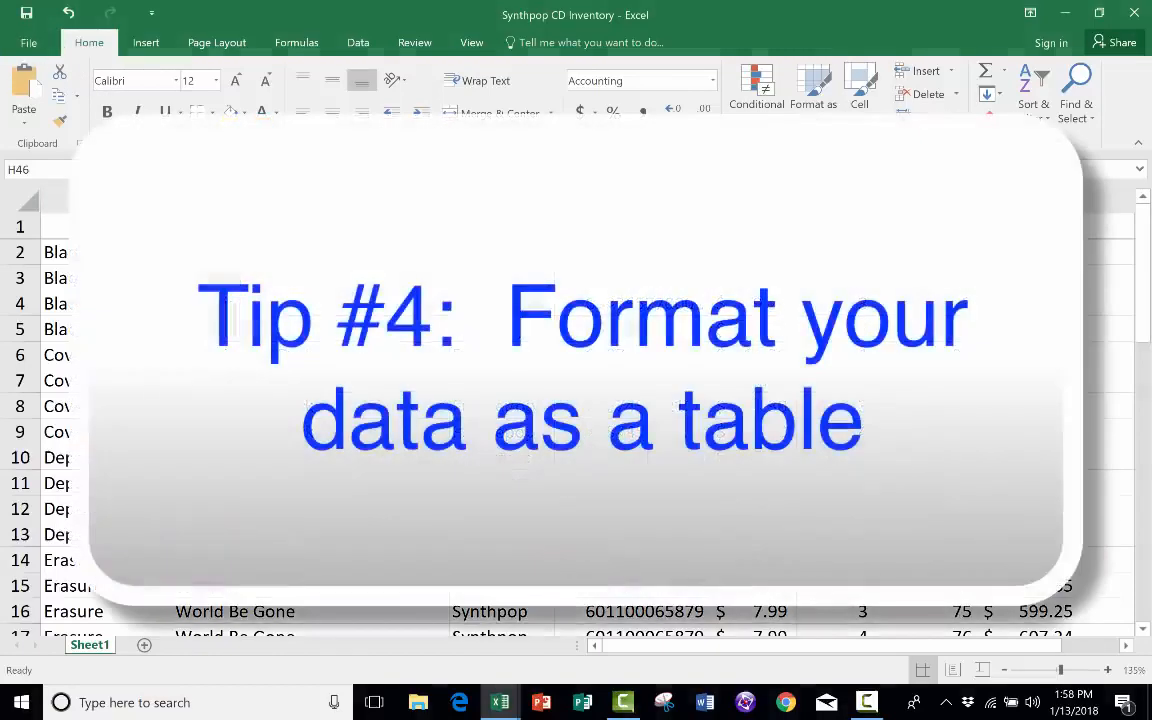
{"action": "key", "text": "ctrl+z"}
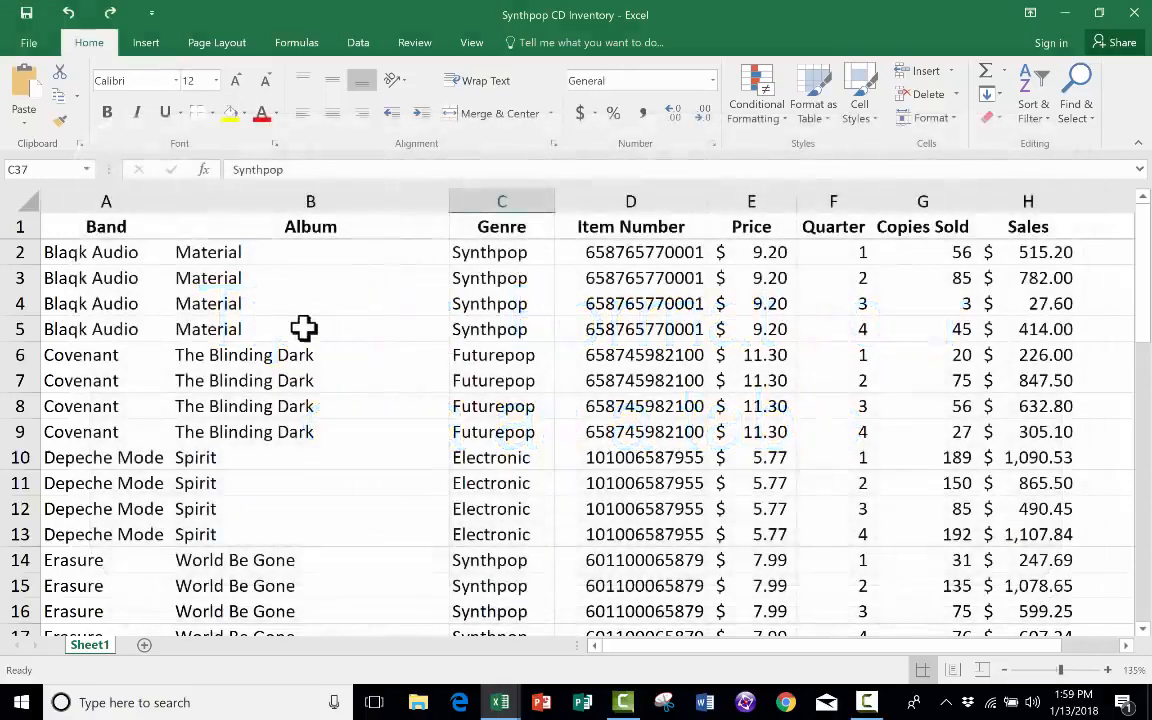
{"action": "left_click", "coordinate": [229, 303]}
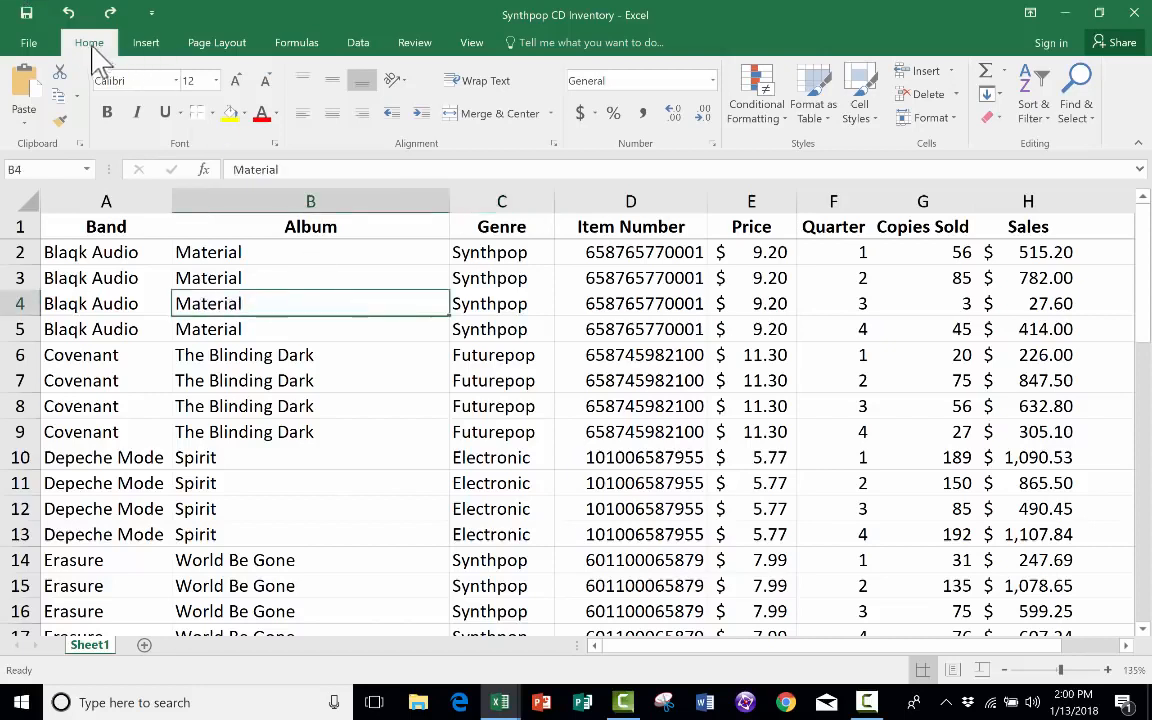
{"action": "left_click", "coordinate": [820, 85]}
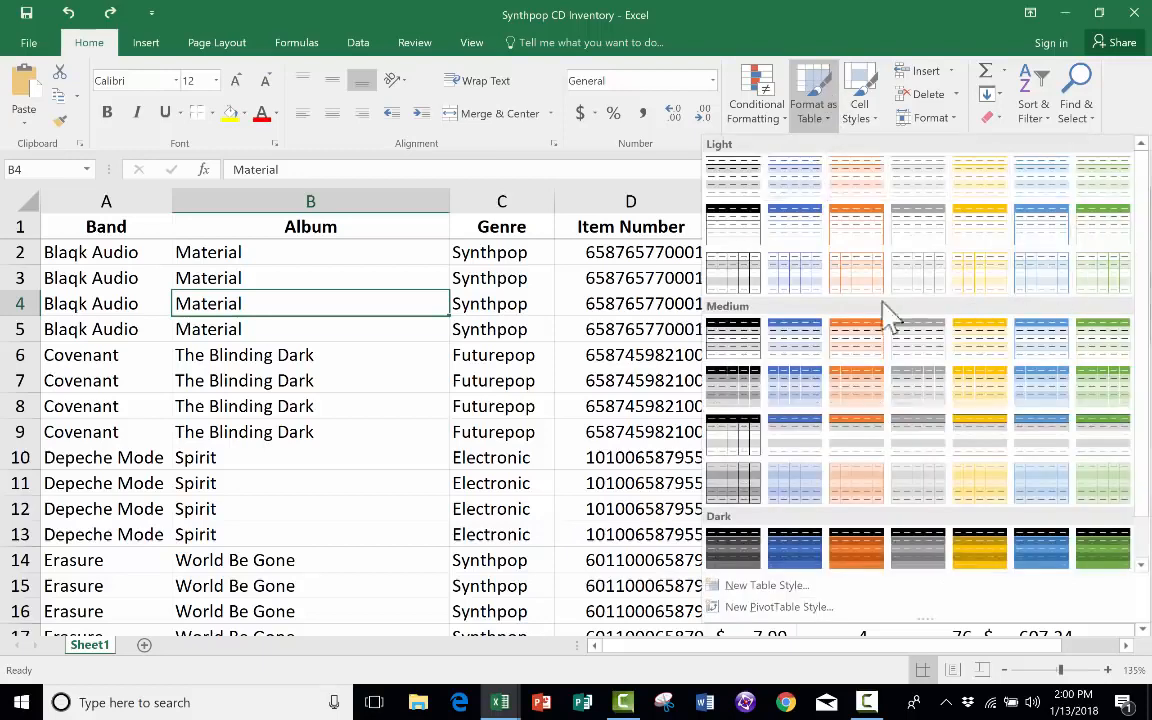
{"action": "left_click", "coordinate": [803, 395]}
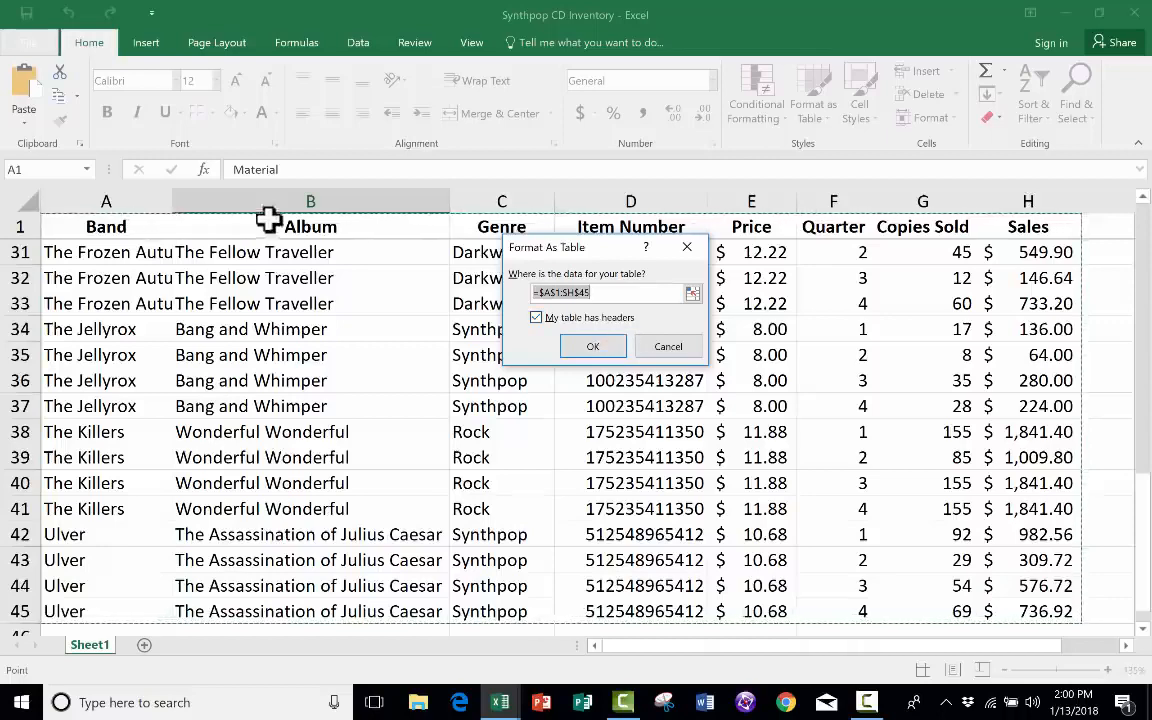
{"action": "left_click", "coordinate": [594, 340]}
{"action": "left_click", "coordinate": [437, 378]}
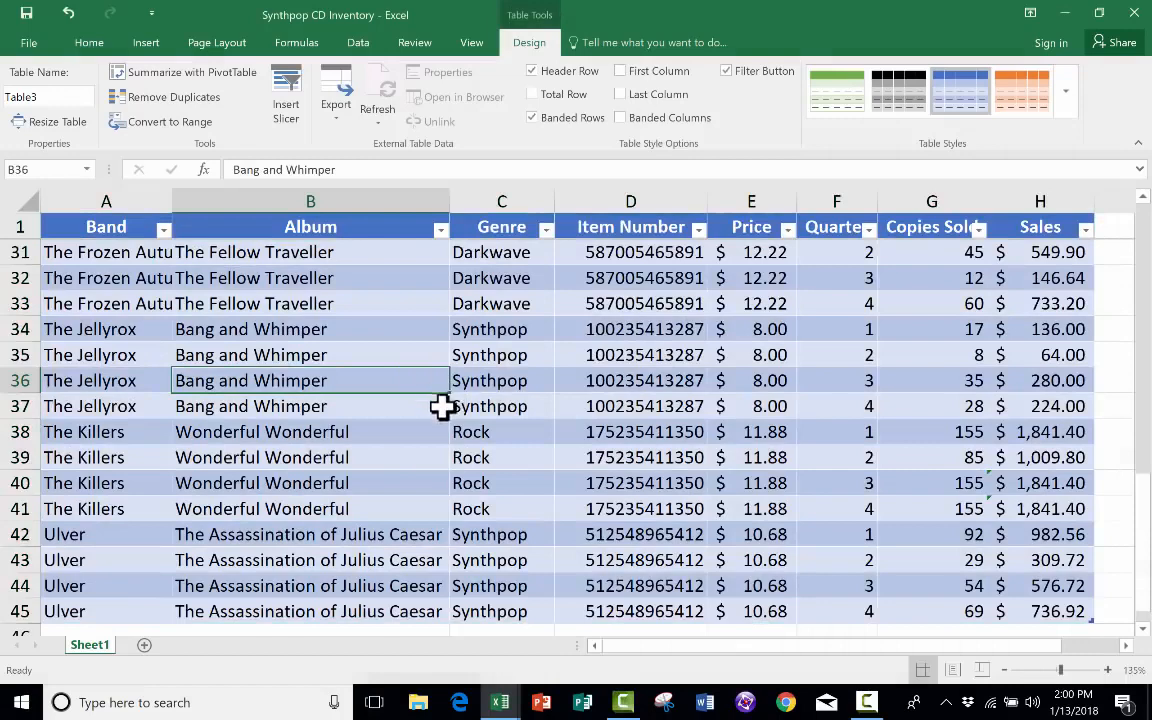
Start a new record directly below the table by entering the band "Brandon Flowers" in A46.
{"action": "left_click", "coordinate": [89, 42]}
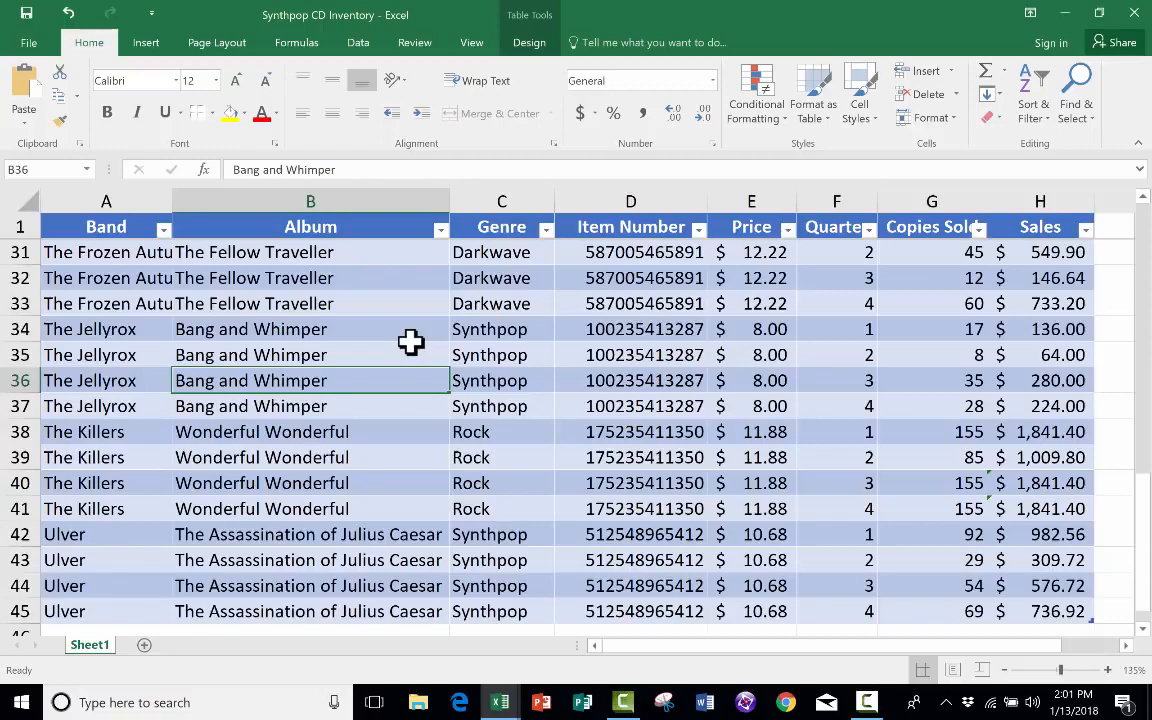
{"action": "scroll", "coordinate": [309, 475], "scroll_direction": "down", "scroll_amount": 5}
{"action": "scroll", "coordinate": [277, 478], "scroll_direction": "up", "scroll_amount": 2}
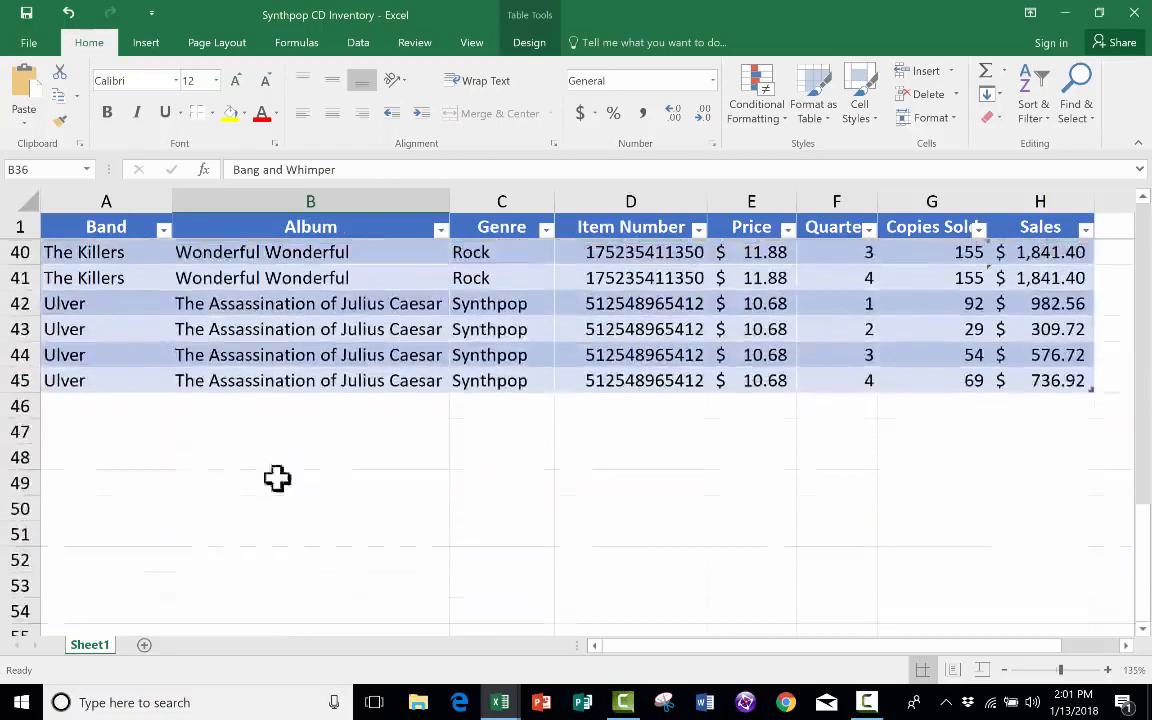
{"action": "left_click", "coordinate": [150, 411]}
{"action": "left_click", "coordinate": [152, 464]}
{"action": "scroll", "coordinate": [133, 411], "scroll_direction": "up", "scroll_amount": 1}
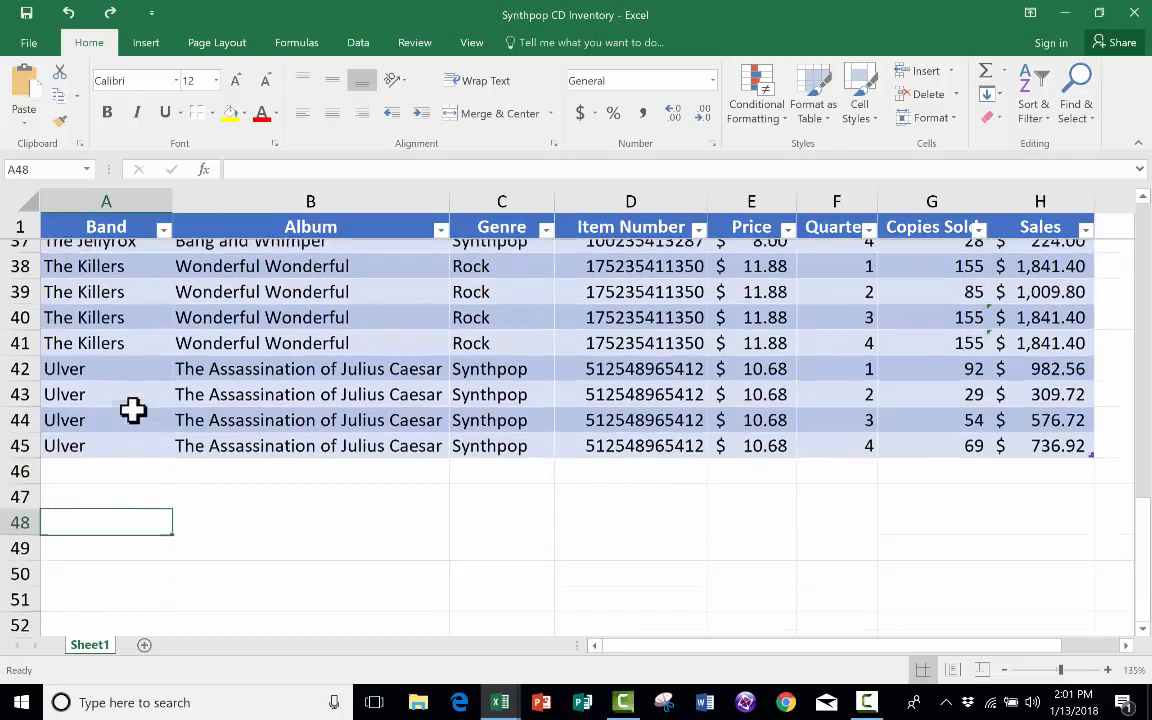
{"action": "scroll", "coordinate": [133, 420], "scroll_direction": "up", "scroll_amount": 1}
{"action": "left_click", "coordinate": [116, 561]}
{"action": "type", "text": "Brand"}
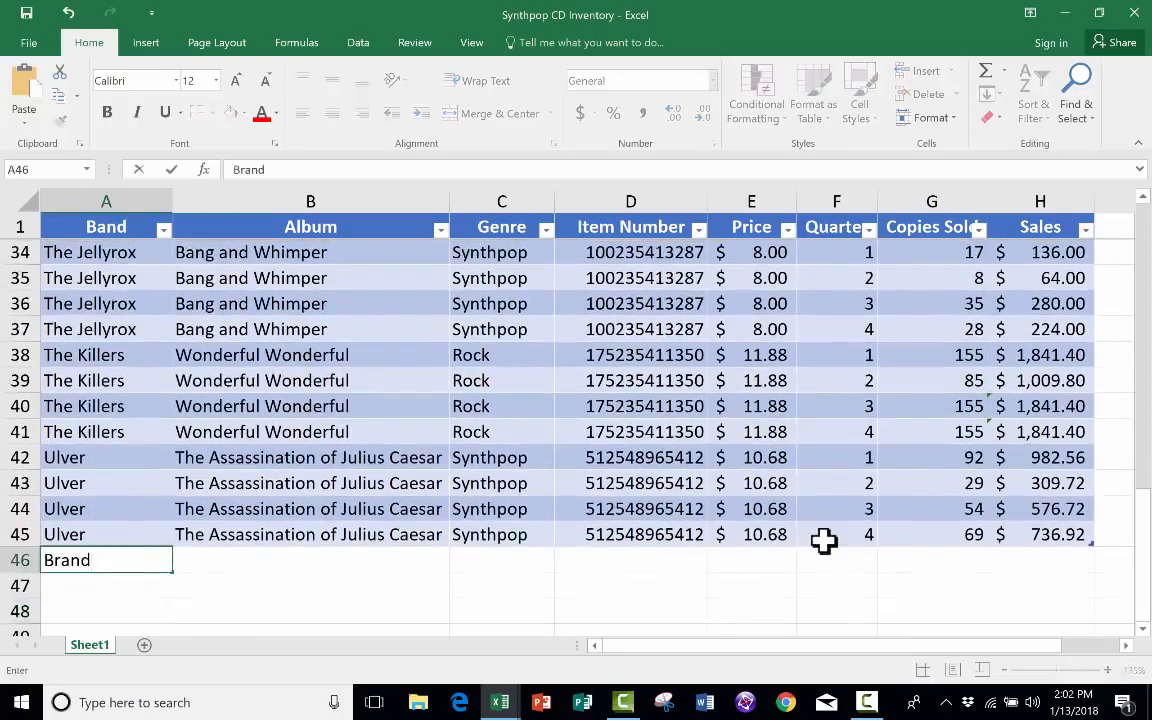
{"action": "type", "text": "on Flowers"}
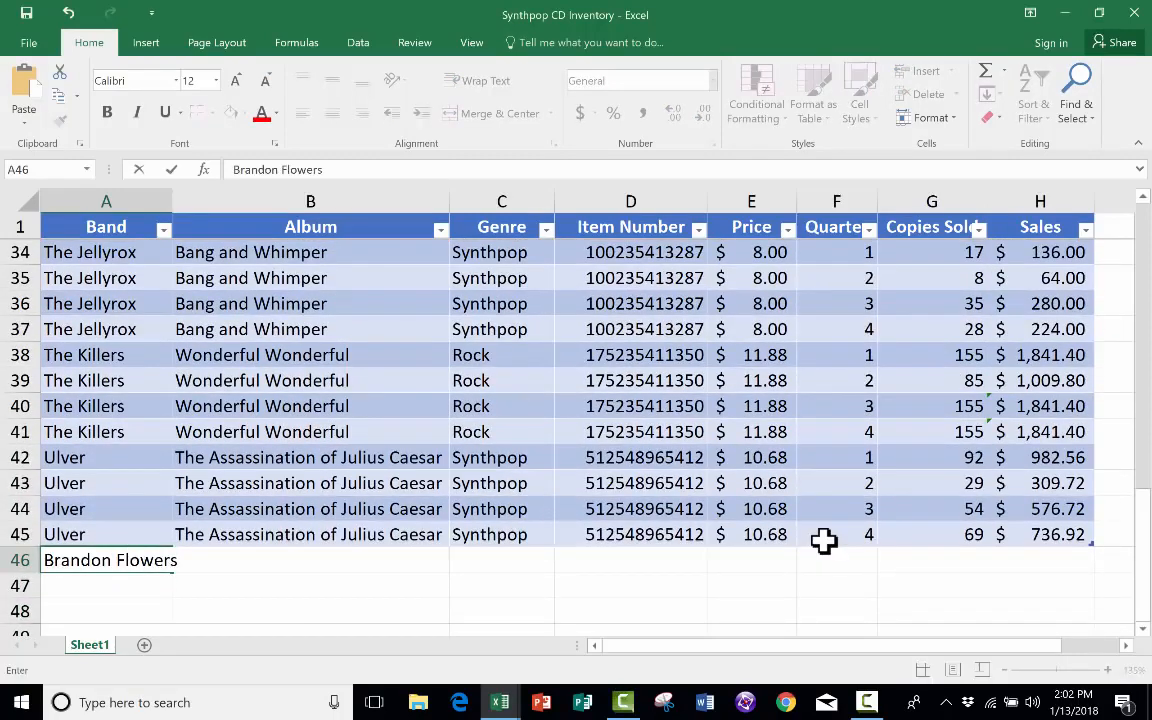
{"action": "key", "text": "Tab"}
Enter the album "The Desired Effect" and the genre "Pop" in row 46.
{"action": "type", "text": "The Desired Effect"}
{"action": "key", "text": "Tab"}
{"action": "type", "text": "Pop"}
{"action": "key", "text": "Tab"}
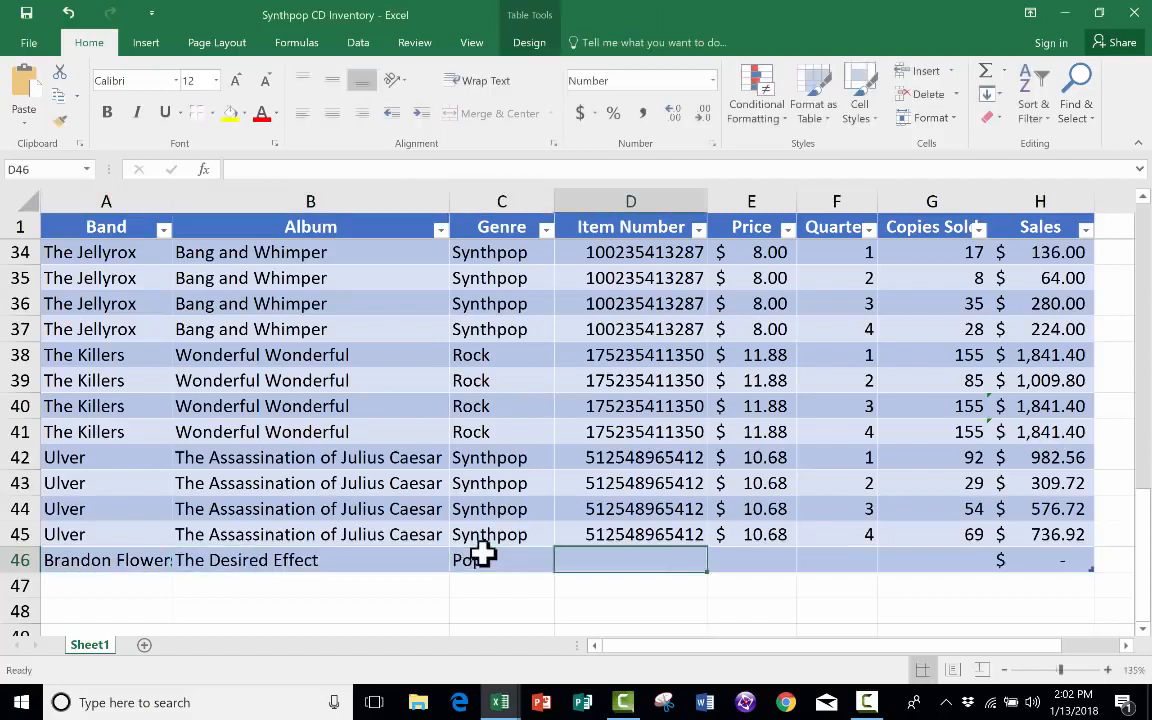
{"action": "type", "text": "484020923023"}
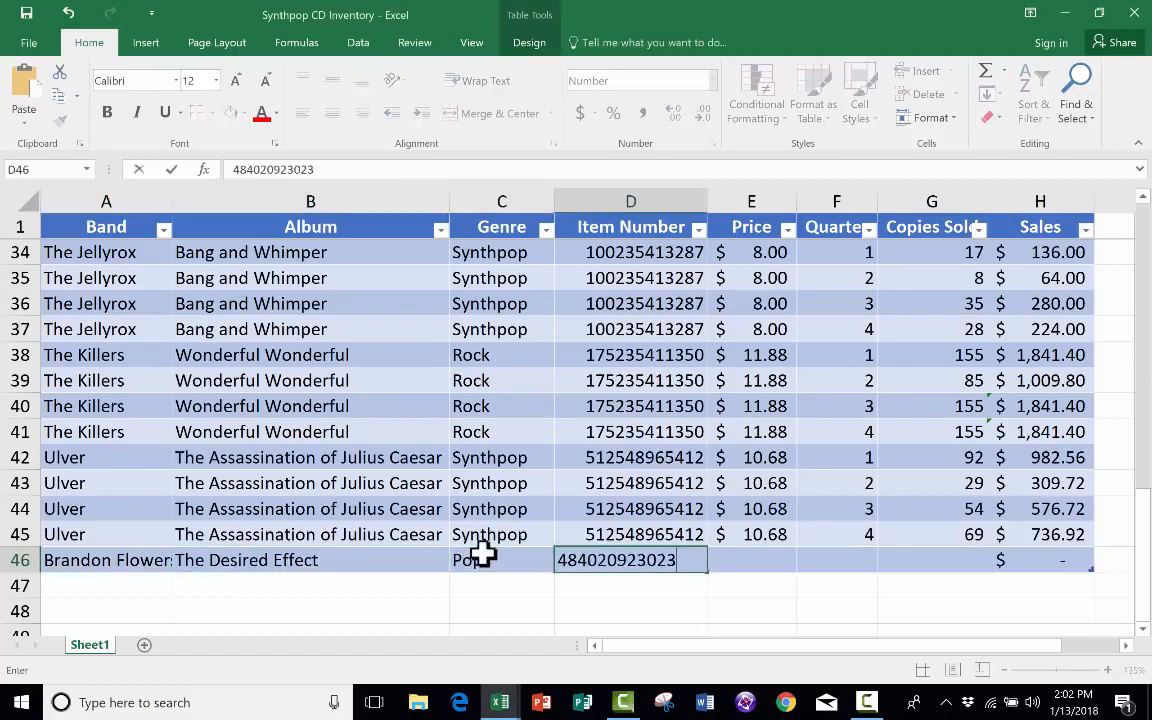
{"action": "key", "text": "Tab"}
{"action": "type", "text": "9"}
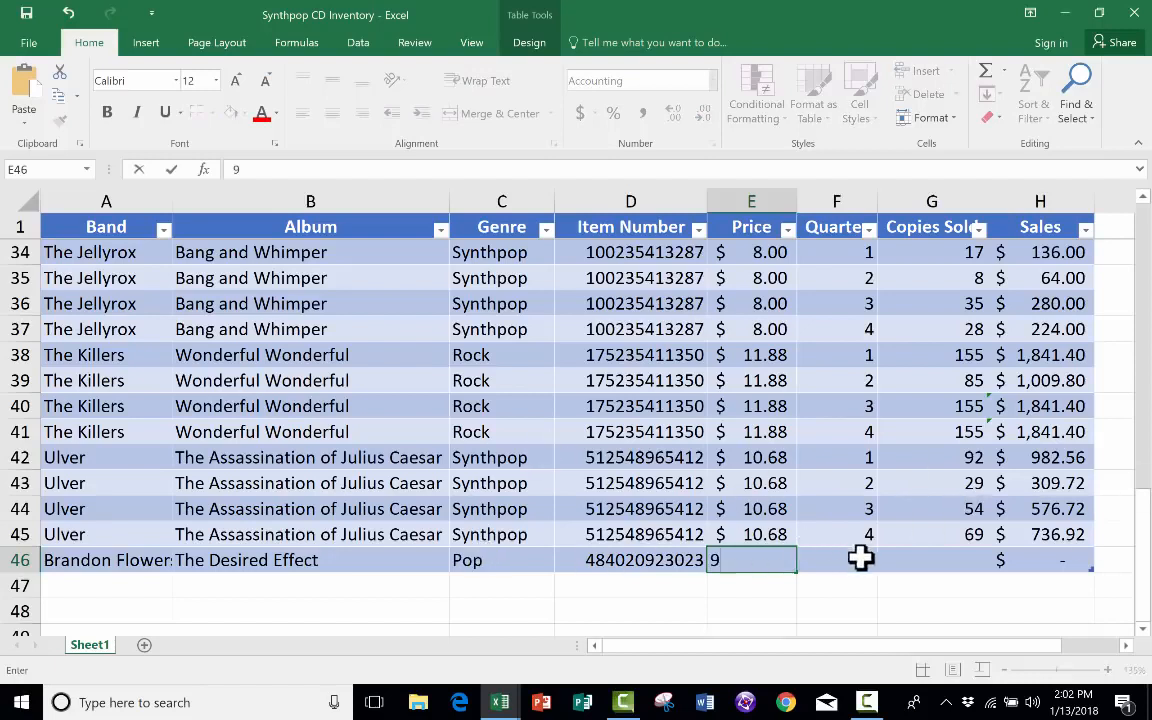
{"action": "key", "text": "Tab"}
{"action": "type", "text": "1"}
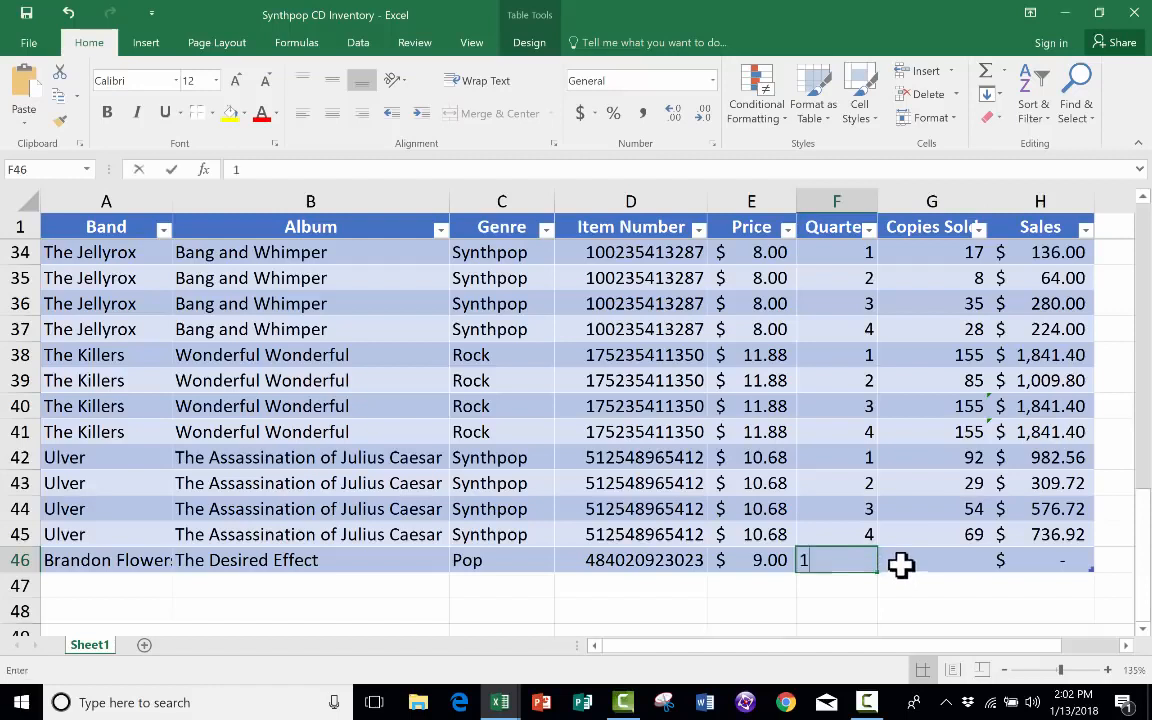
{"action": "key", "text": "Tab"}
{"action": "type", "text": "200"}
{"action": "key", "text": "Tab"}
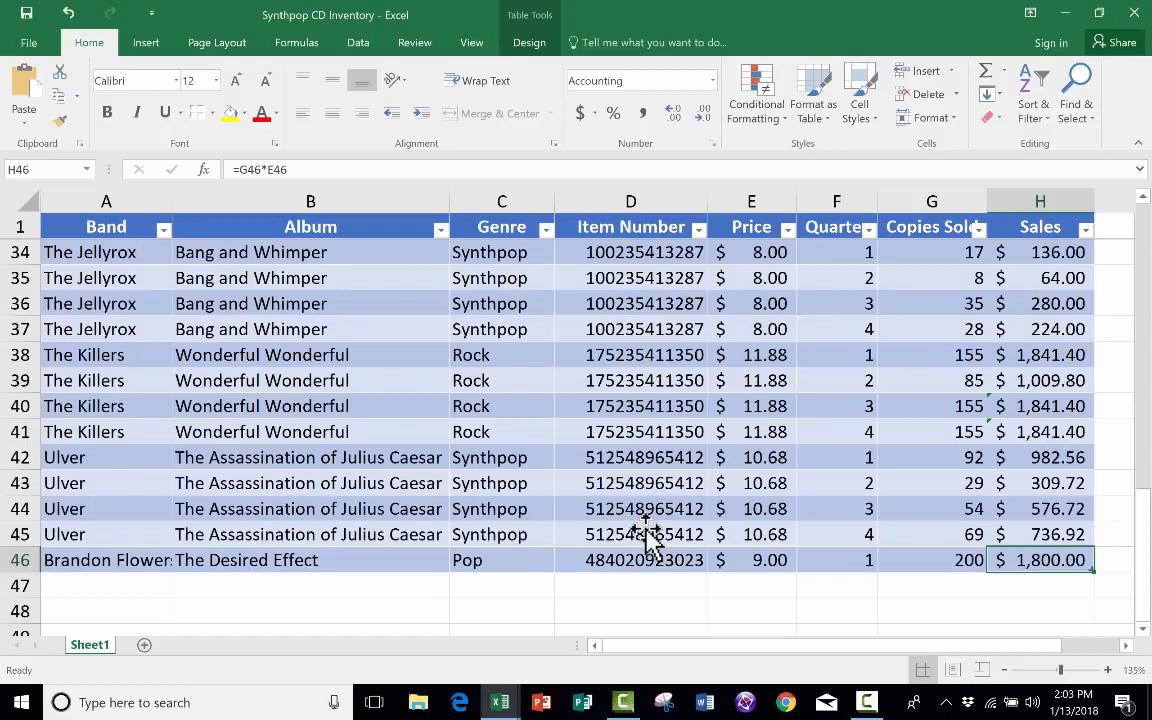
Create a PivotTable on a new worksheet, using the CD inventory table, Table3, as its source.
{"action": "left_click", "coordinate": [127, 588]}
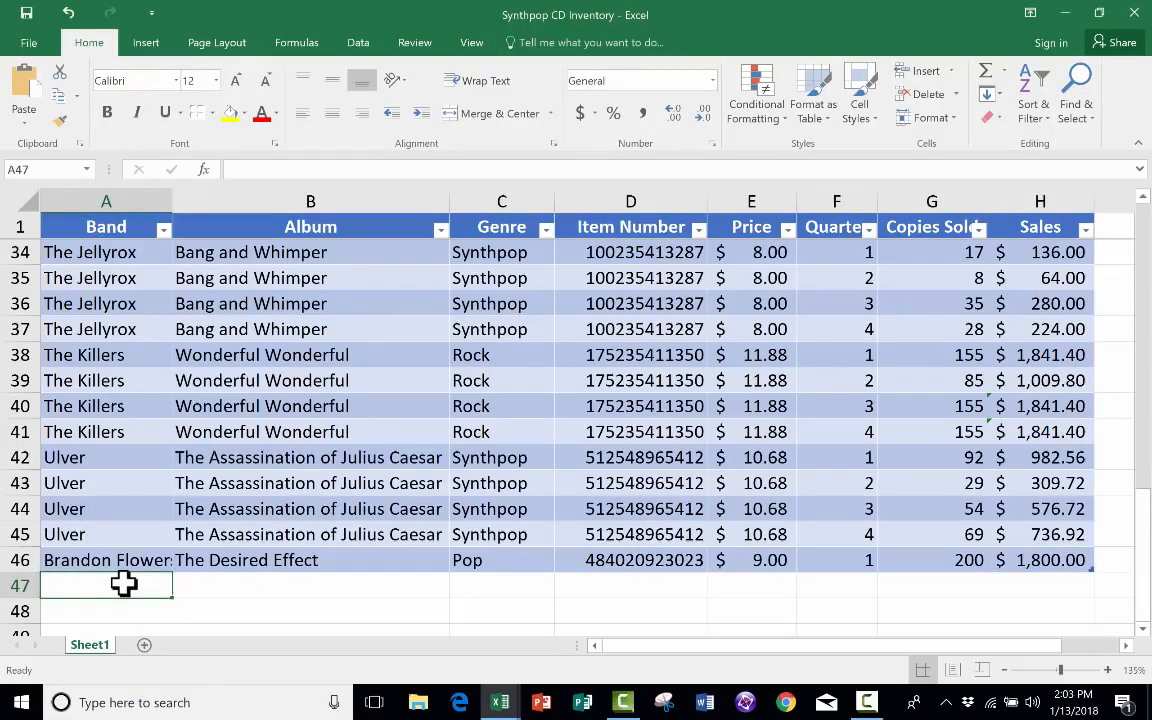
{"action": "left_click", "coordinate": [357, 483]}
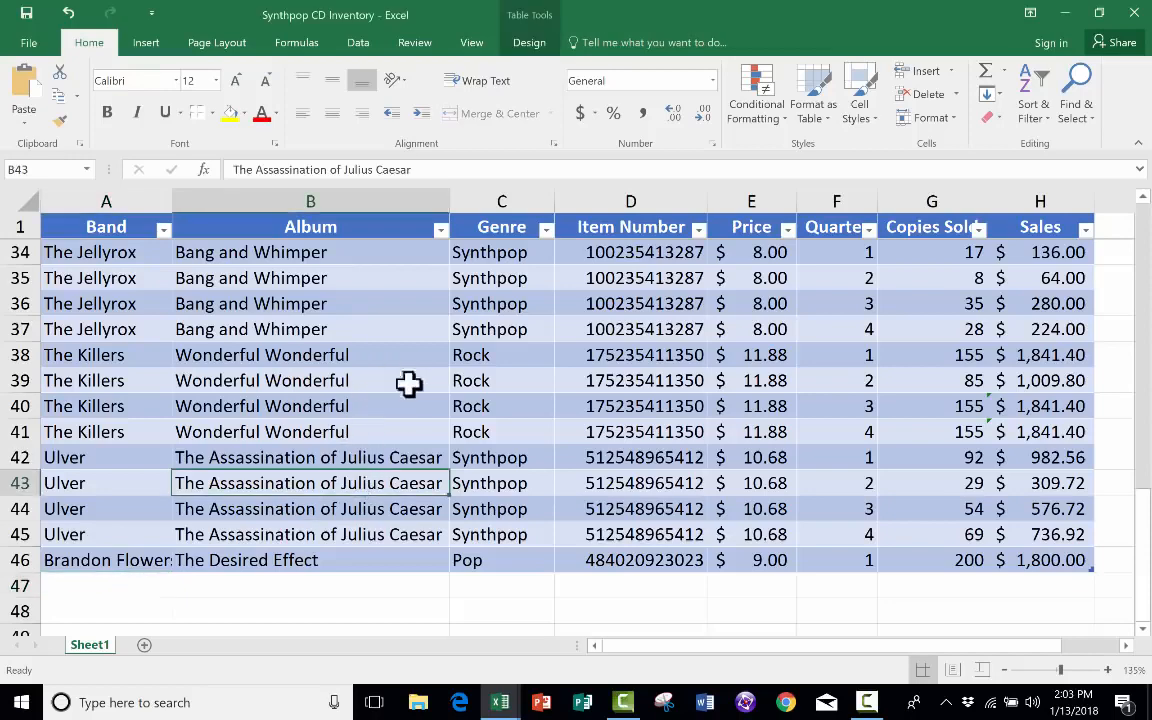
{"action": "scroll", "coordinate": [338, 414], "scroll_direction": "up", "scroll_amount": 9}
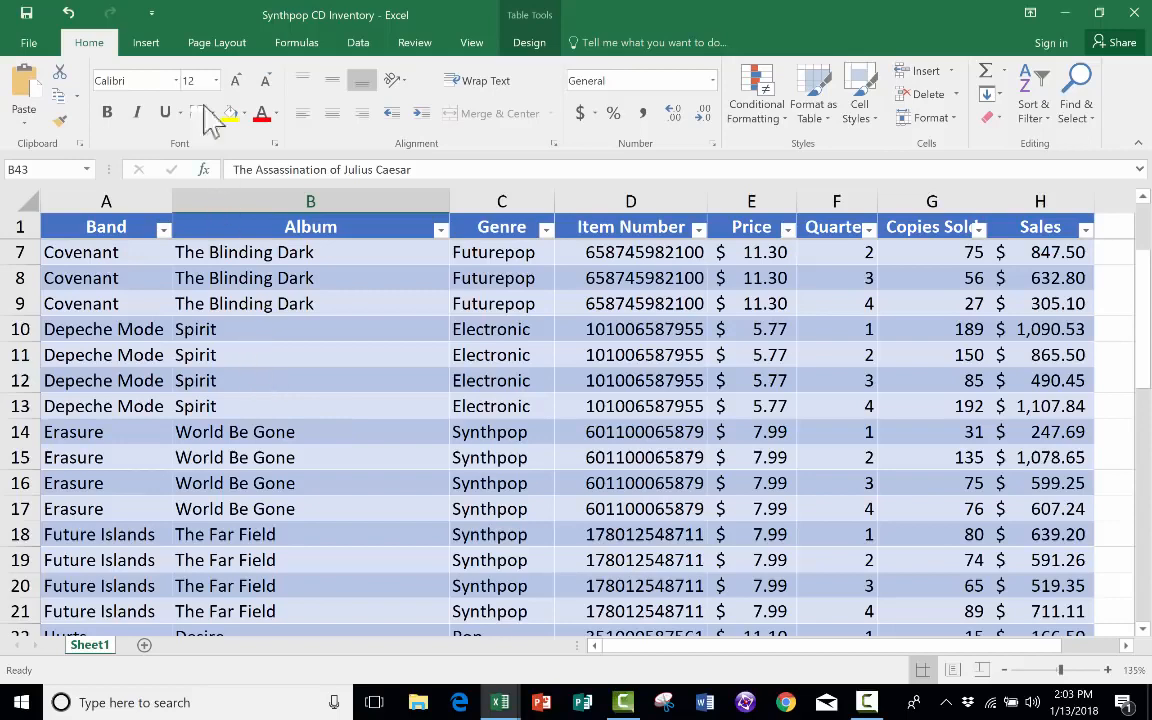
{"action": "left_click", "coordinate": [150, 42]}
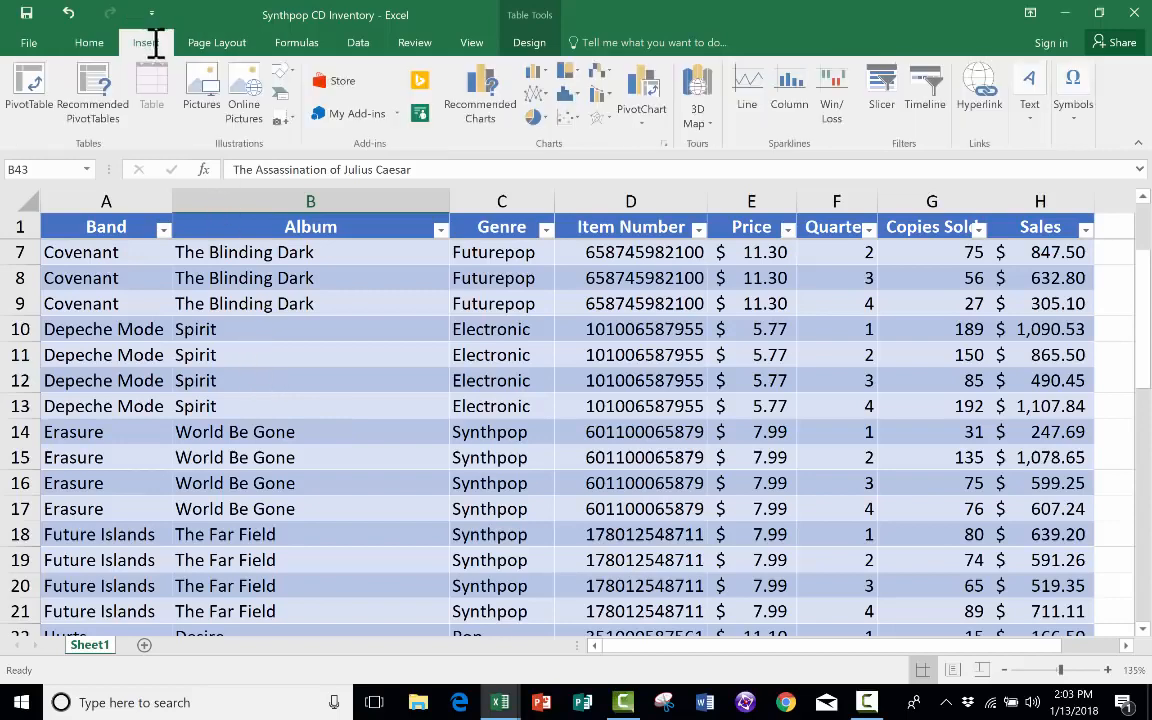
{"action": "left_click", "coordinate": [30, 88]}
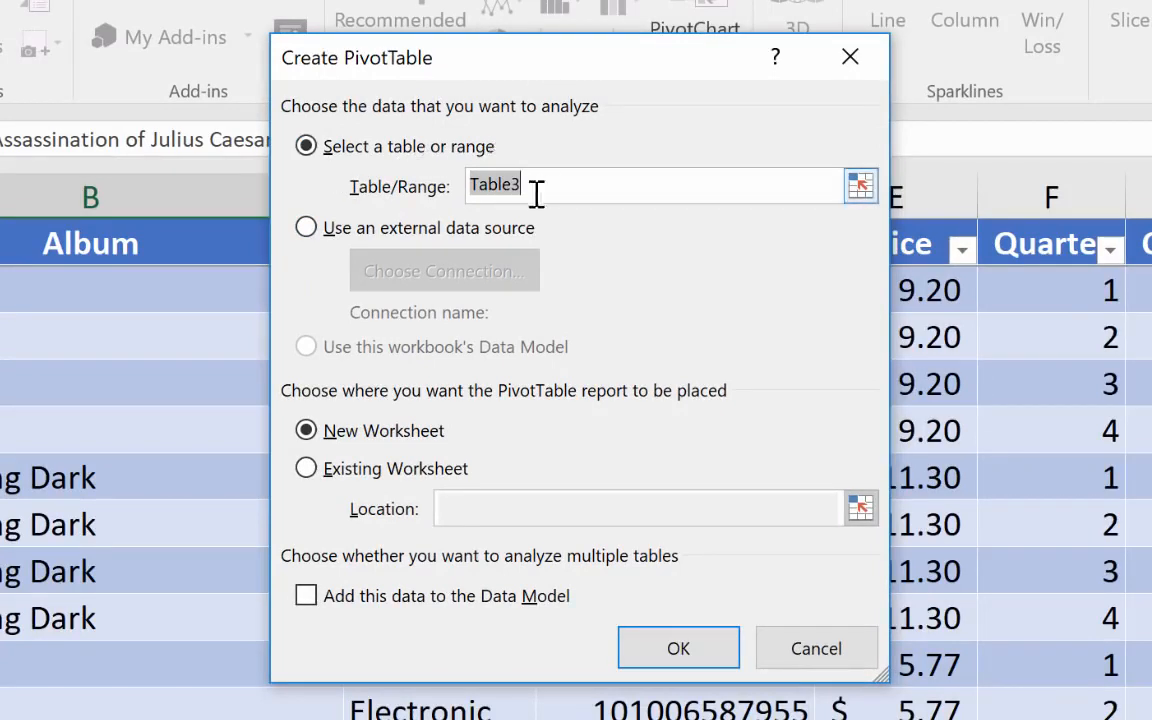
{"action": "left_click", "coordinate": [306, 228]}
{"action": "left_click", "coordinate": [307, 146]}
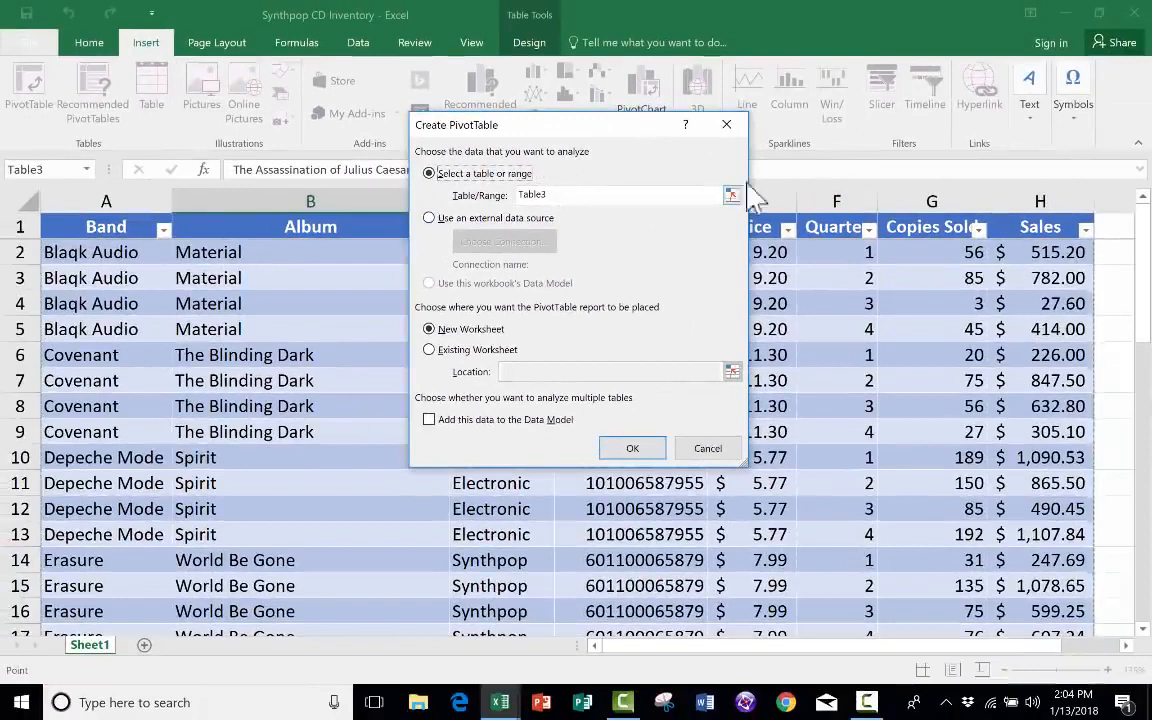
{"action": "left_click", "coordinate": [586, 199]}
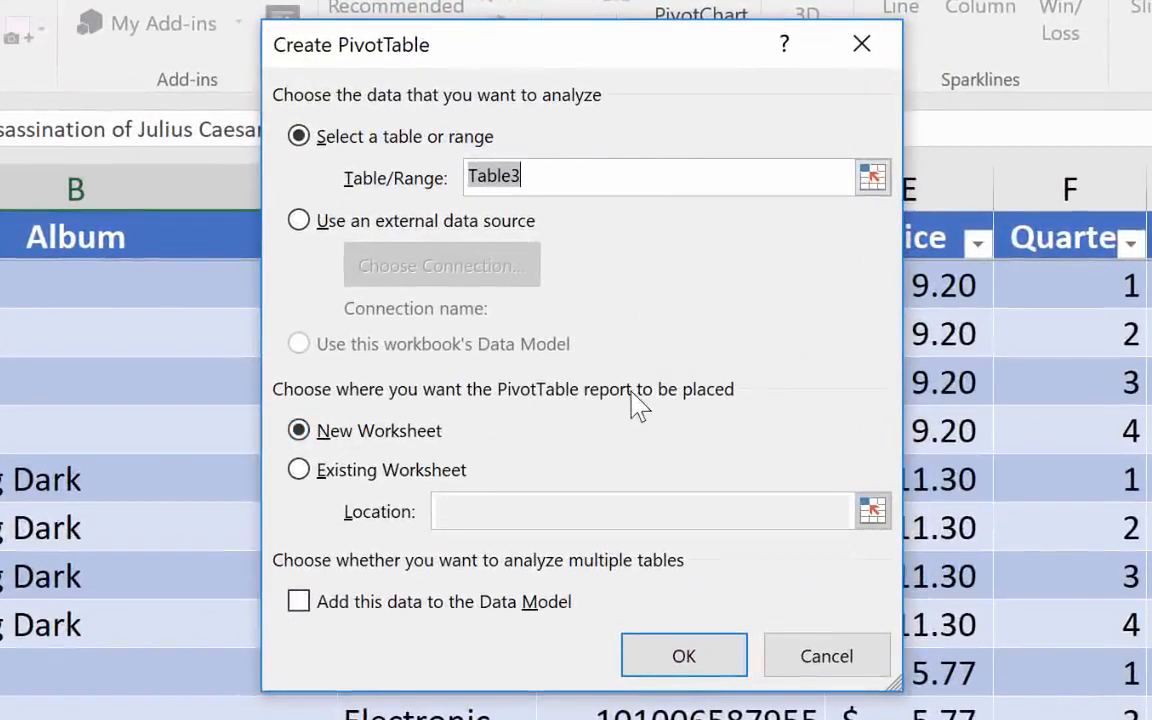
{"action": "left_click", "coordinate": [299, 470]}
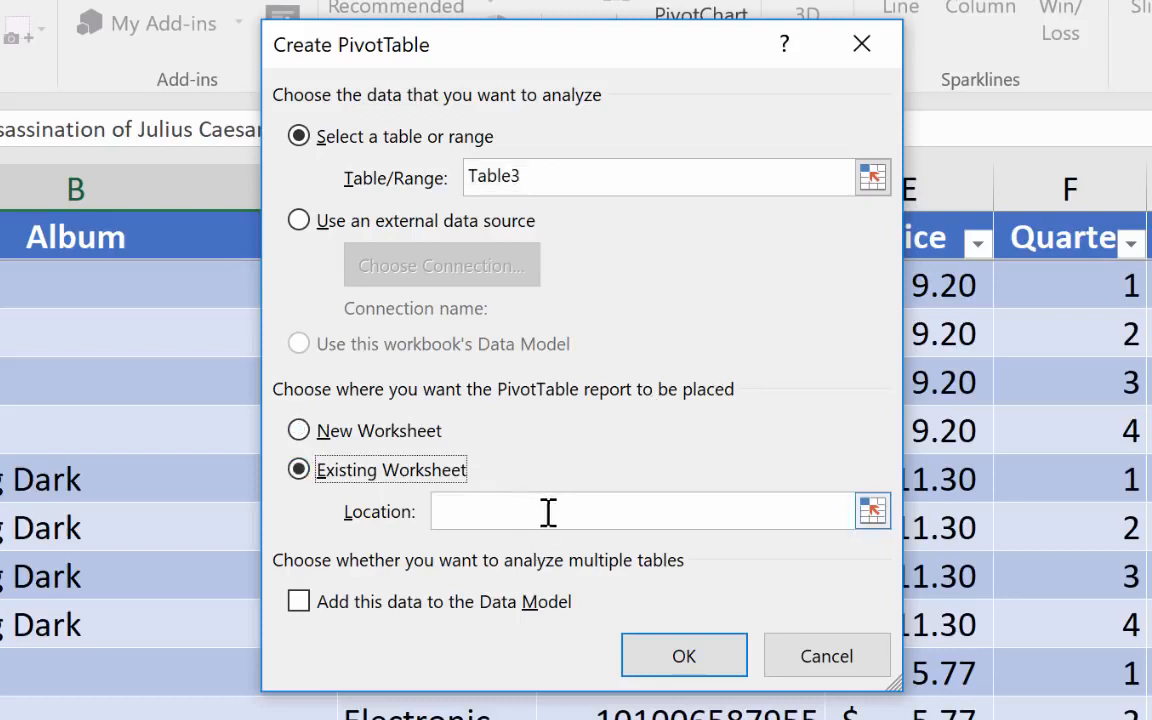
{"action": "left_click", "coordinate": [299, 432]}
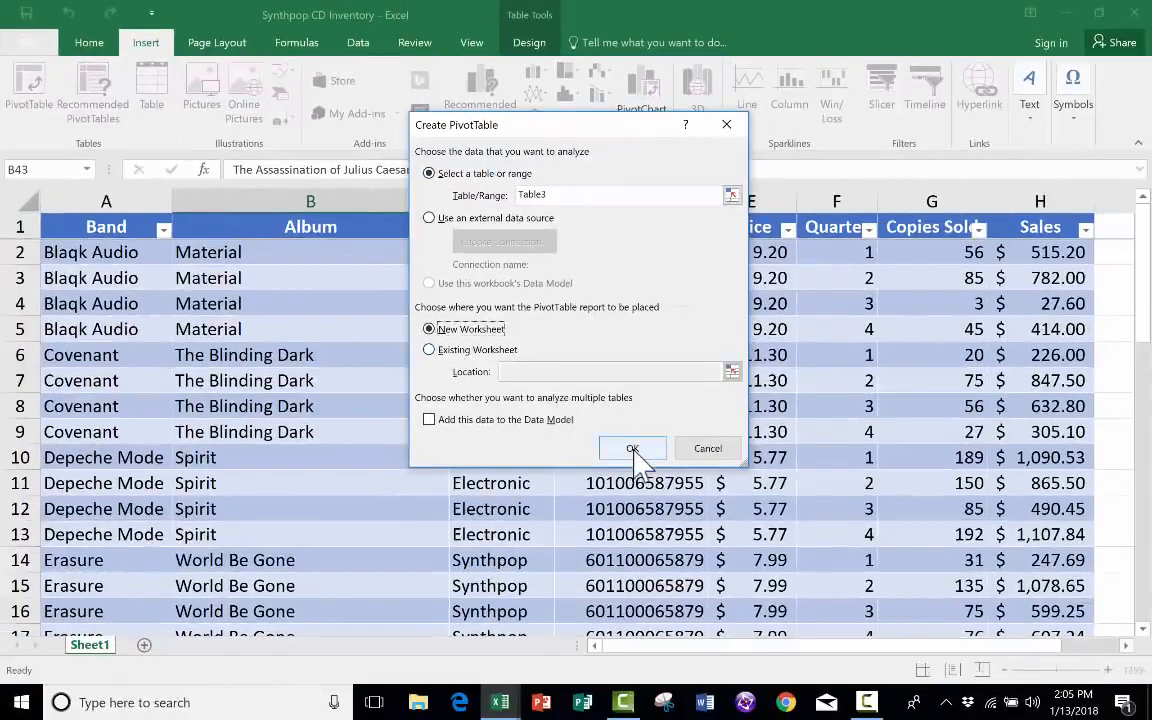
{"action": "left_click", "coordinate": [633, 450]}
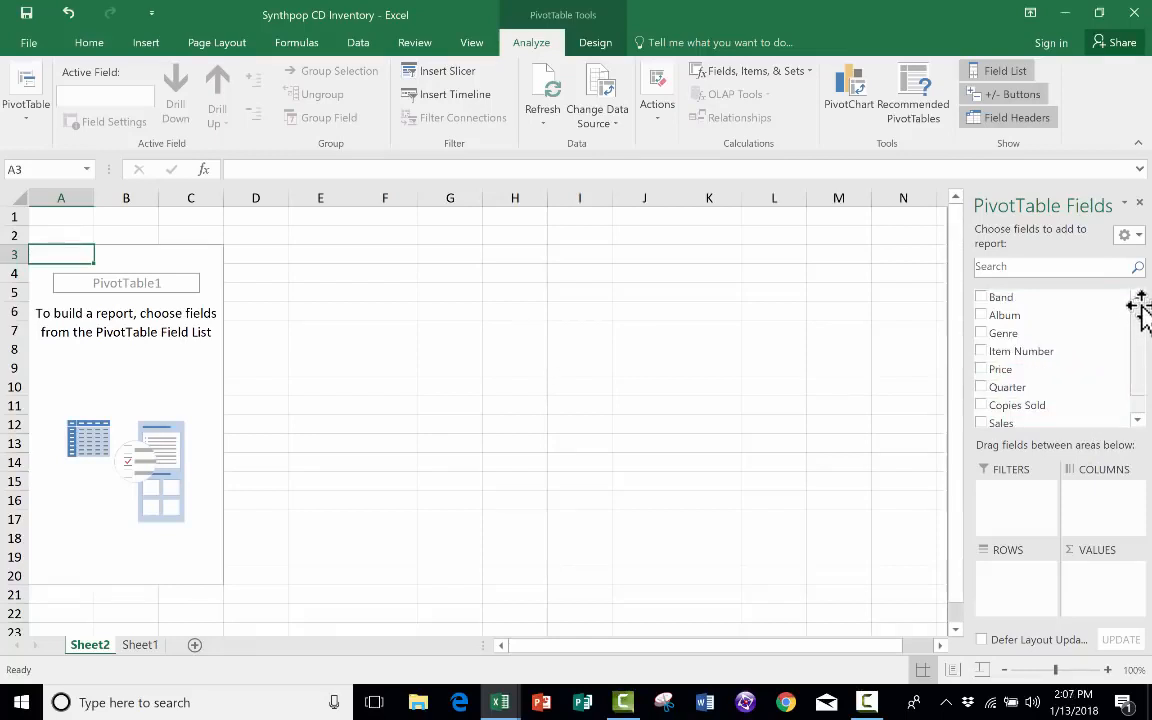
Compare the field list with the Sheet1 headers, and set up the PivotTable with Band as rows and Sales as summed values.
{"action": "mouse_move", "coordinate": [1140, 319]}
{"action": "left_mouse_down"}
{"action": "mouse_move", "coordinate": [1139, 366]}
{"action": "mouse_move", "coordinate": [1139, 310]}
{"action": "left_mouse_up"}
{"action": "left_click", "coordinate": [140, 645]}
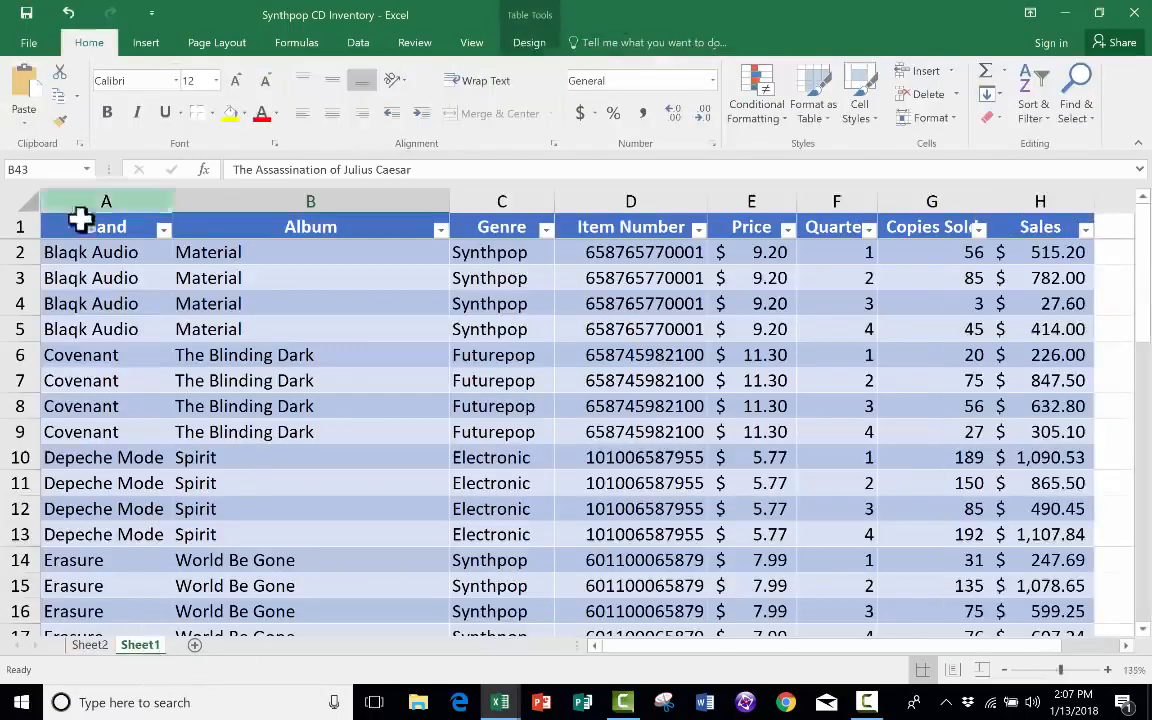
{"action": "left_click", "coordinate": [98, 647]}
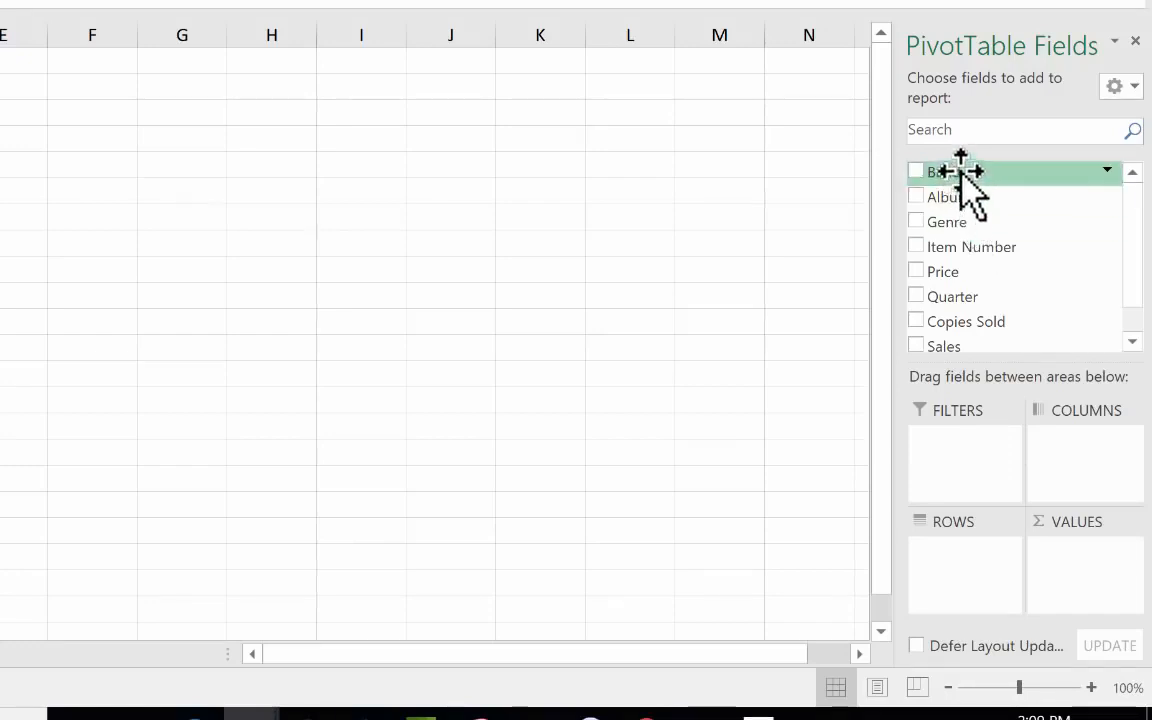
{"action": "left_click_drag", "start_coordinate": [963, 172], "coordinate": [1008, 584]}
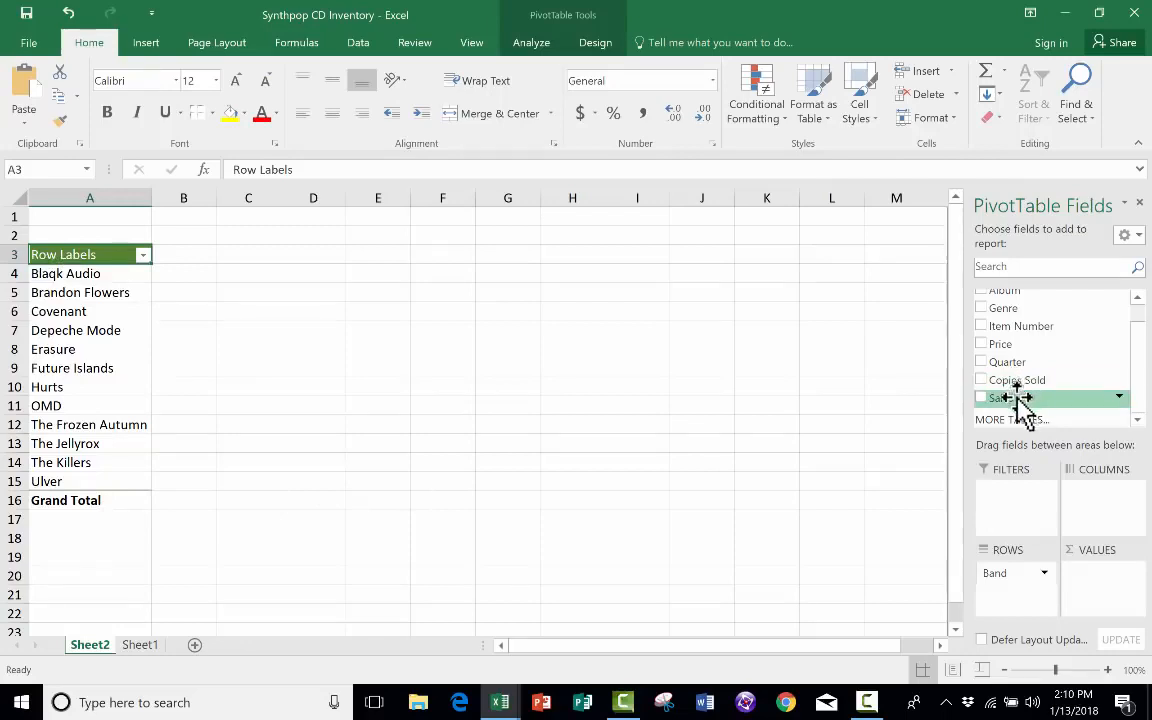
{"action": "left_click_drag", "start_coordinate": [1018, 398], "coordinate": [1114, 596]}
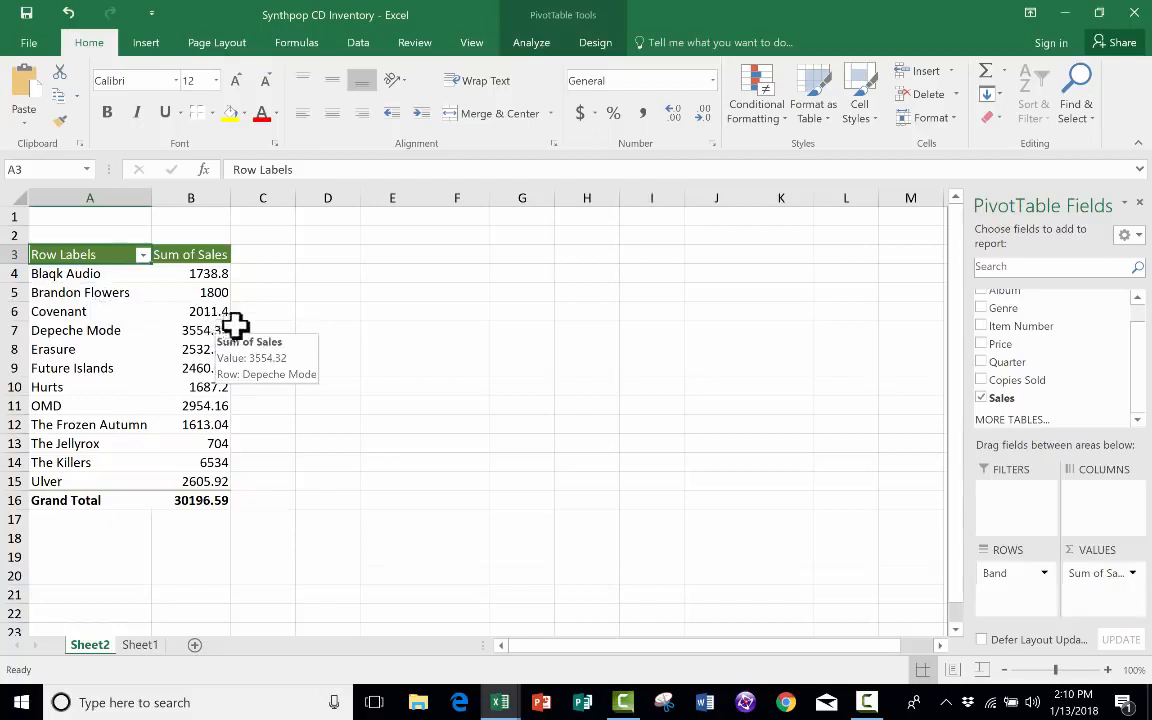
Replace Sales with Copies Sold as the summed value for each band.
{"action": "left_click", "coordinate": [1133, 574]}
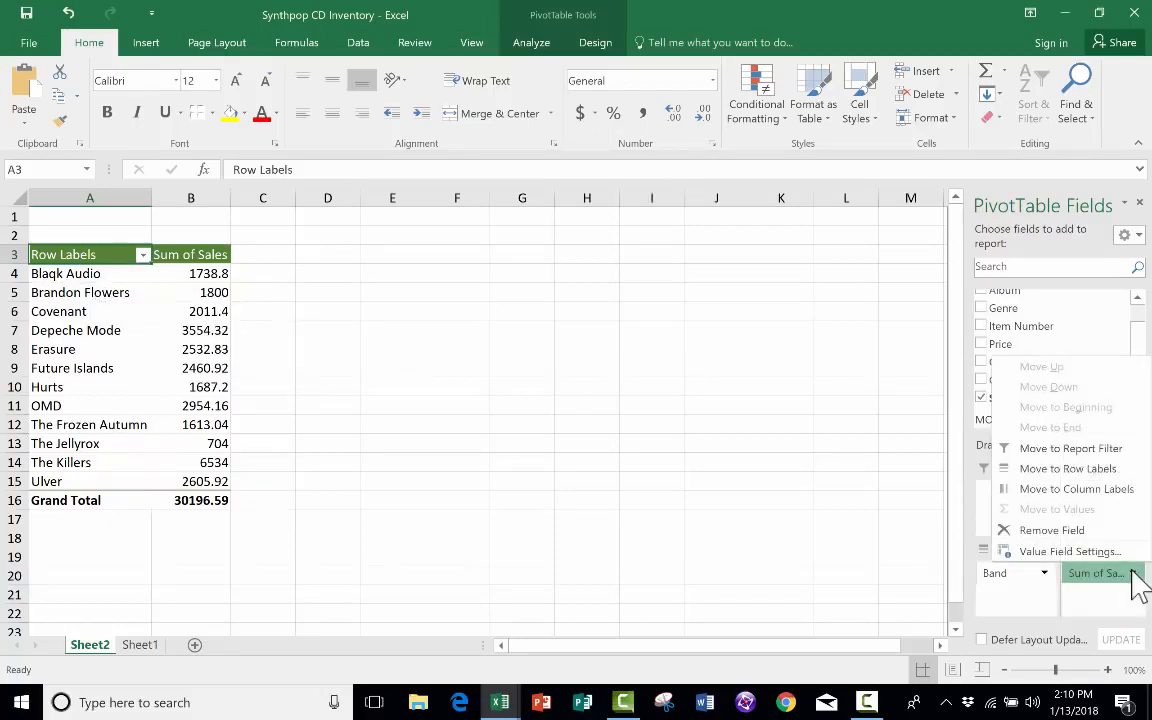
{"action": "left_click", "coordinate": [1068, 531]}
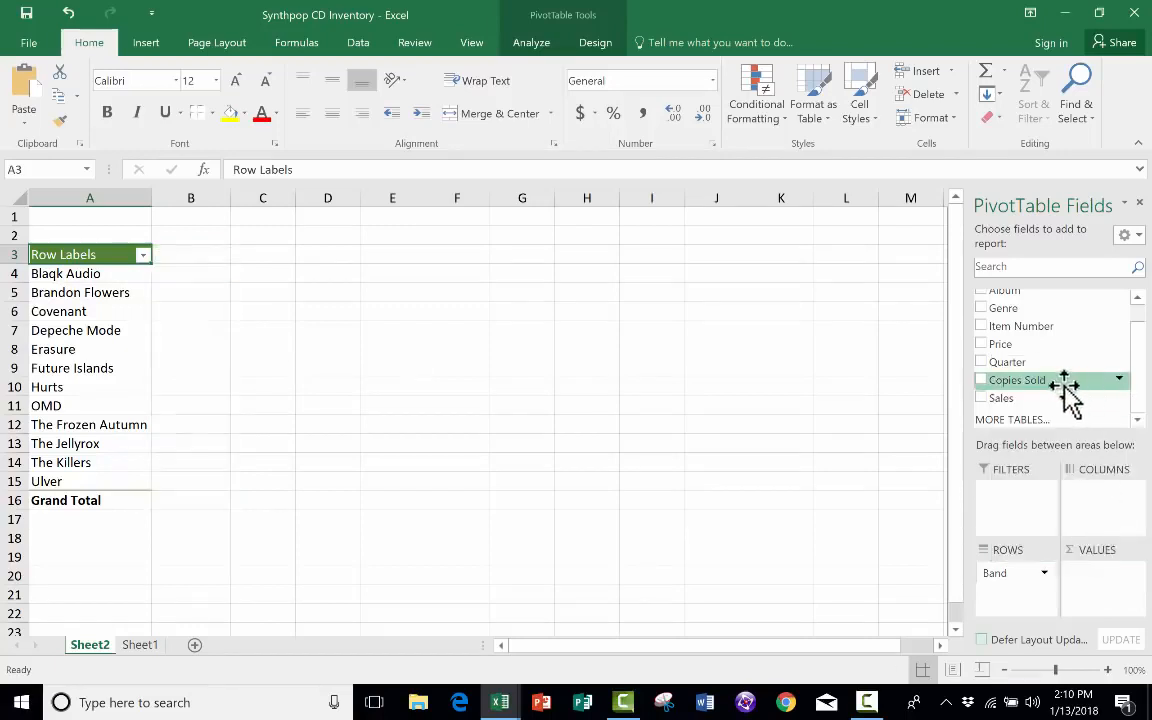
{"action": "left_click_drag", "start_coordinate": [982, 380], "coordinate": [1111, 583]}
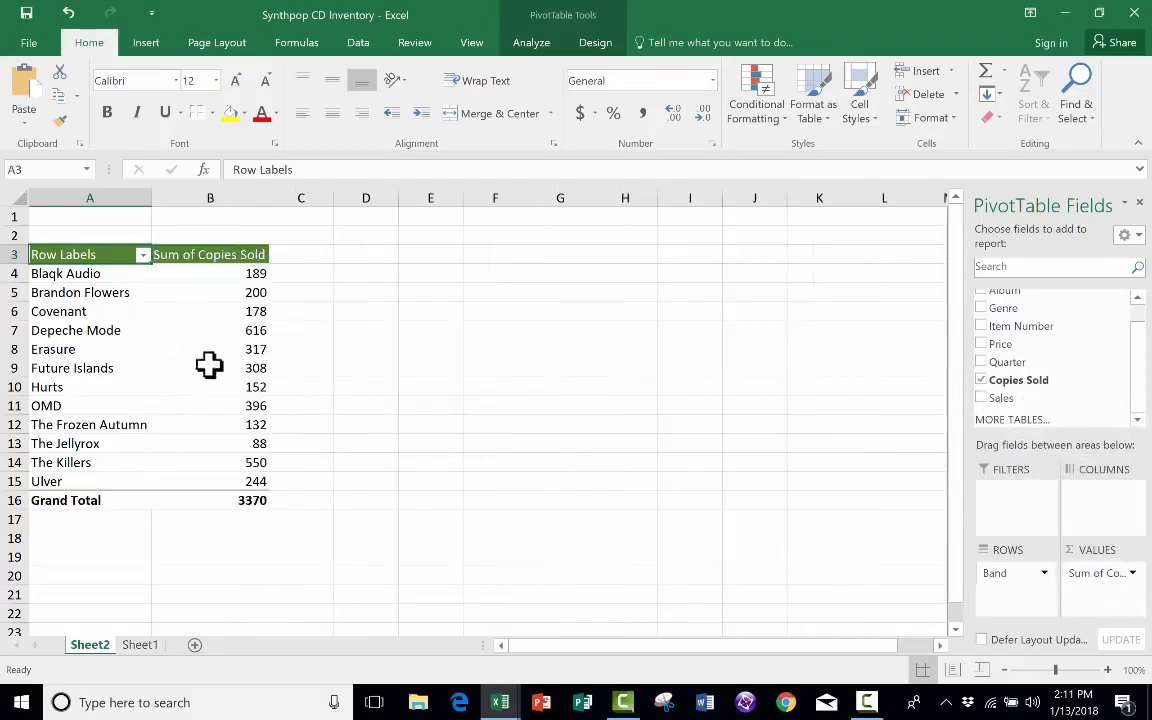
{"action": "mouse_move", "coordinate": [192, 296]}
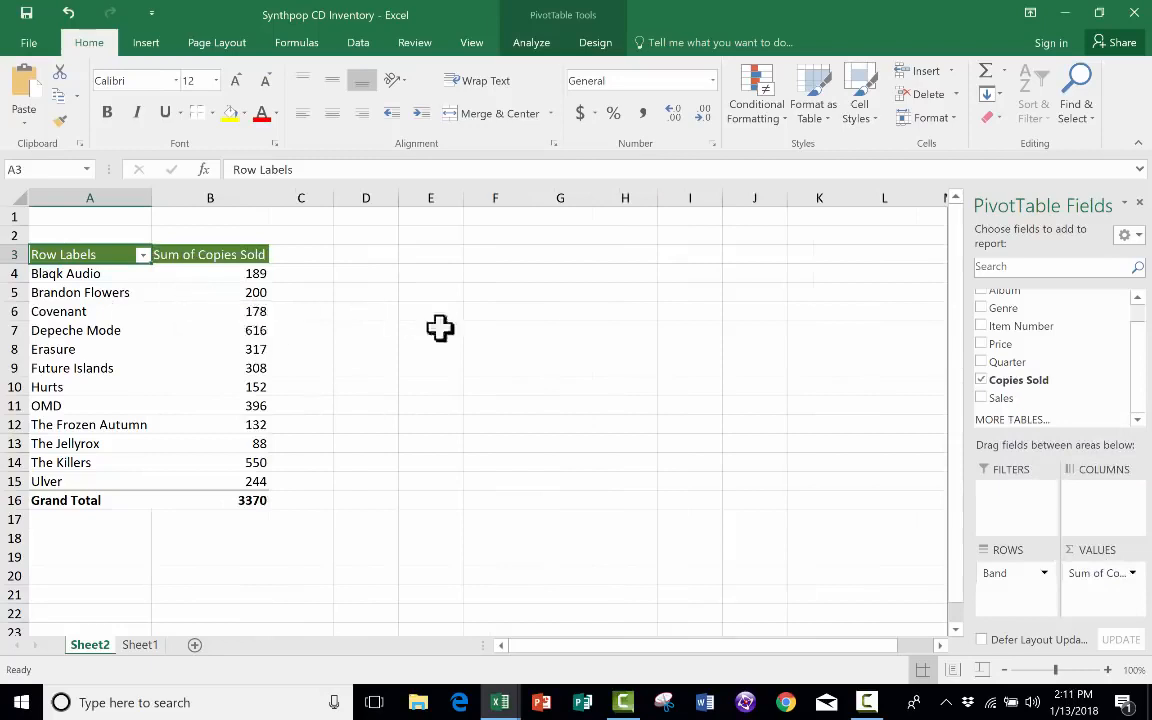
Remove Copies Sold from the PivotTable values and put Sales back in its place.
{"action": "left_click", "coordinate": [1136, 583]}
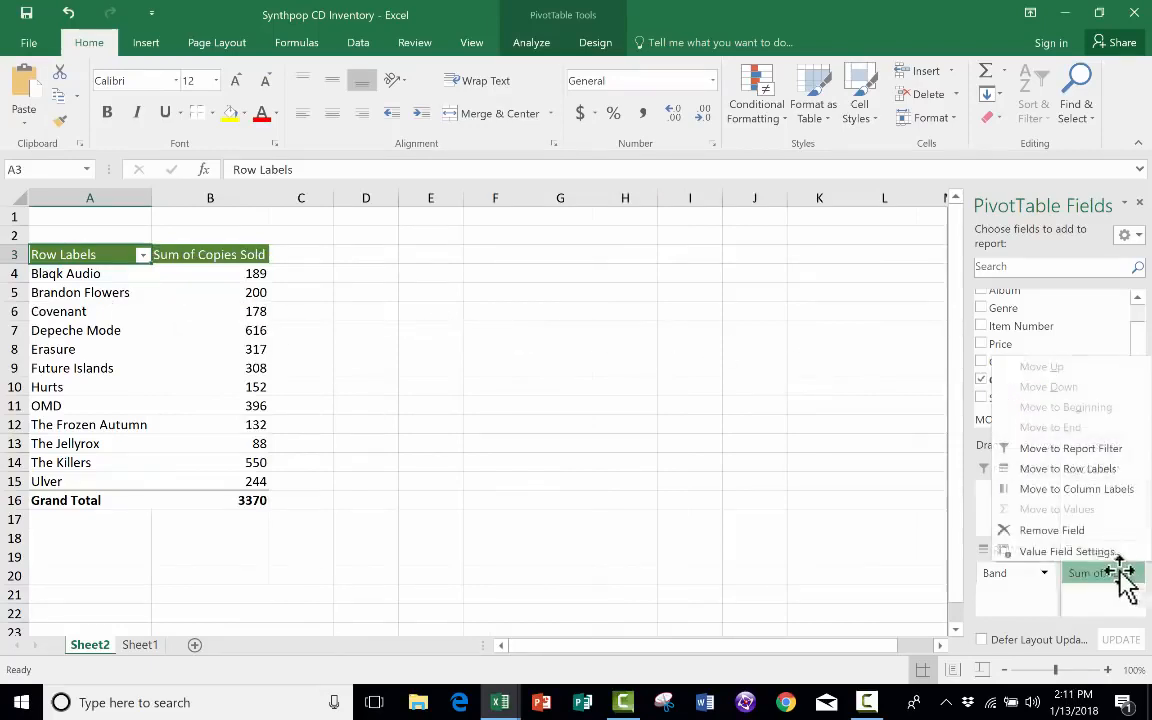
{"action": "left_click", "coordinate": [1040, 529]}
{"action": "left_click_drag", "start_coordinate": [1001, 398], "coordinate": [1100, 585]}
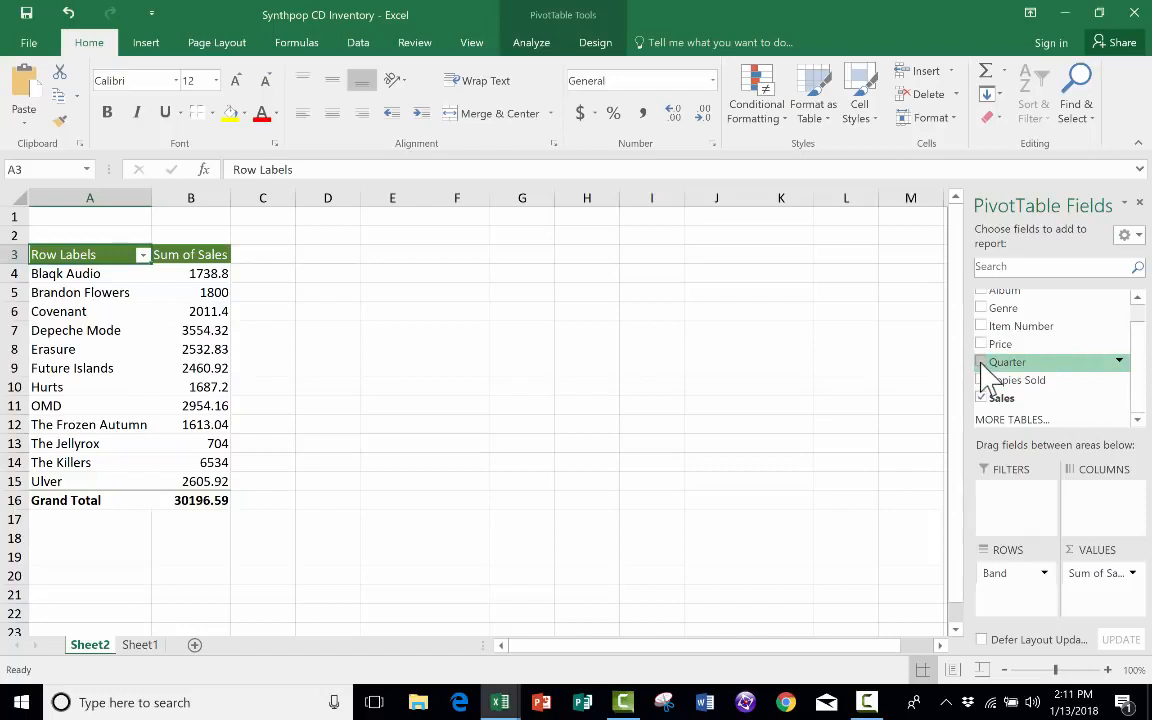
Break the band sales down by Quarter across the PivotTable columns, and remove Quarter from the layout again.
{"action": "left_click_drag", "start_coordinate": [984, 367], "coordinate": [1098, 506]}
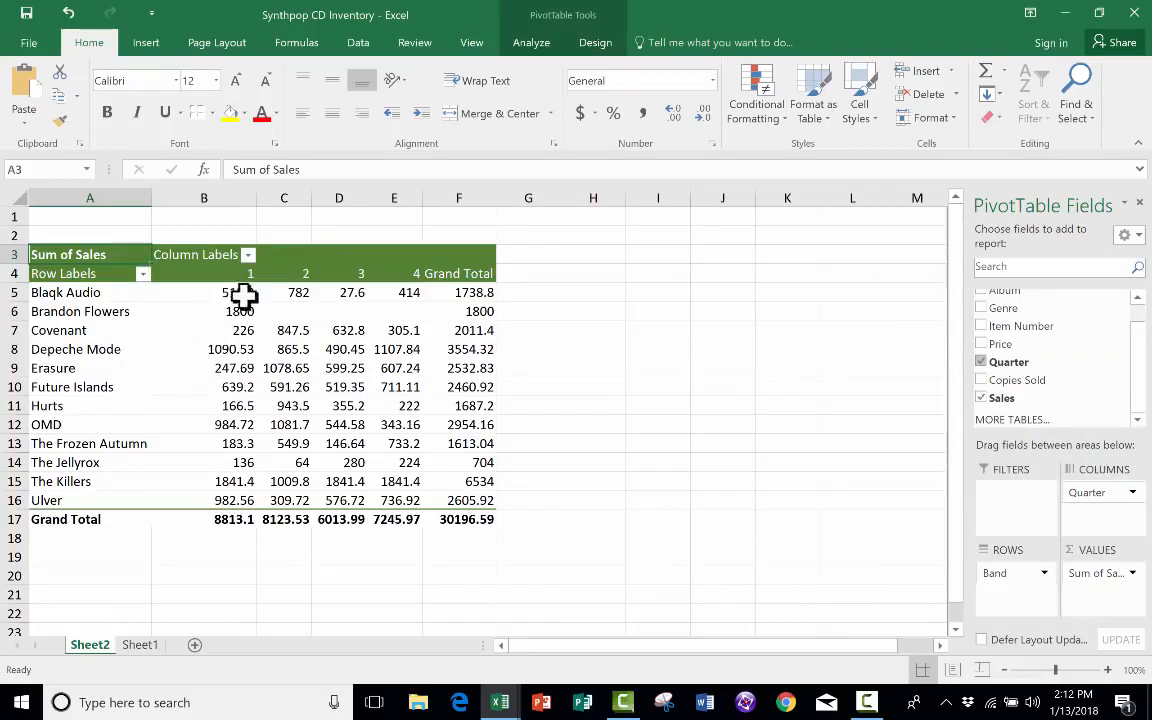
{"action": "mouse_move", "coordinate": [316, 330]}
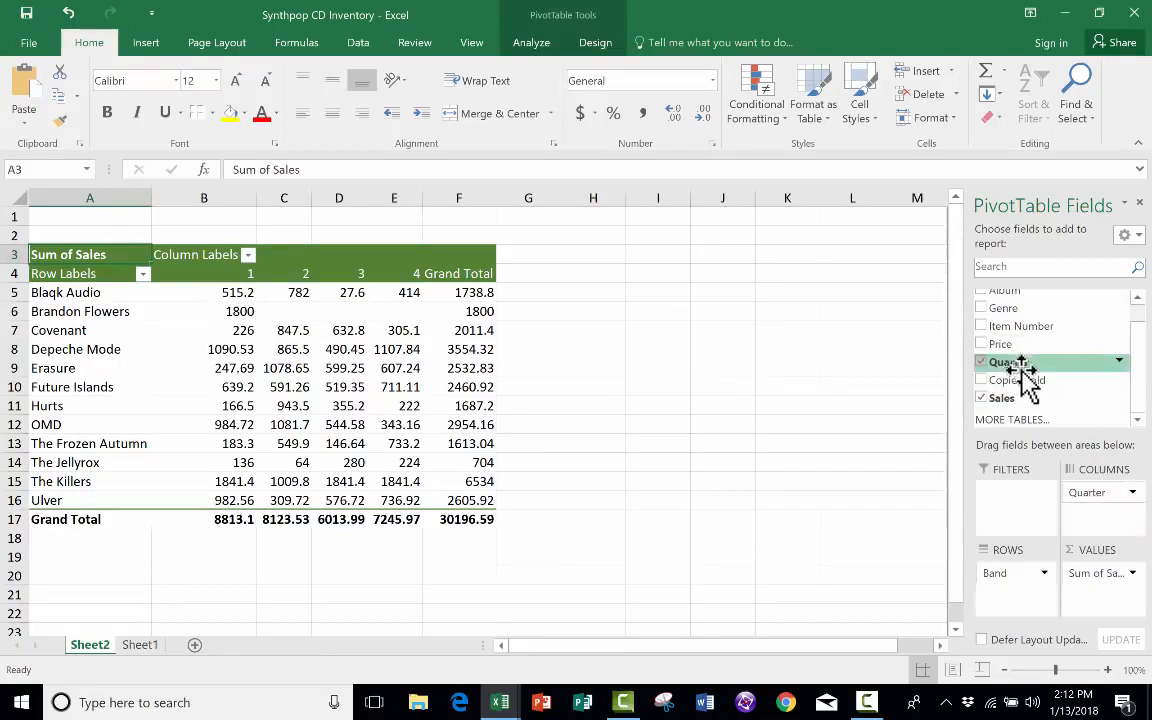
{"action": "left_click", "coordinate": [1132, 492]}
{"action": "left_click", "coordinate": [1080, 452]}
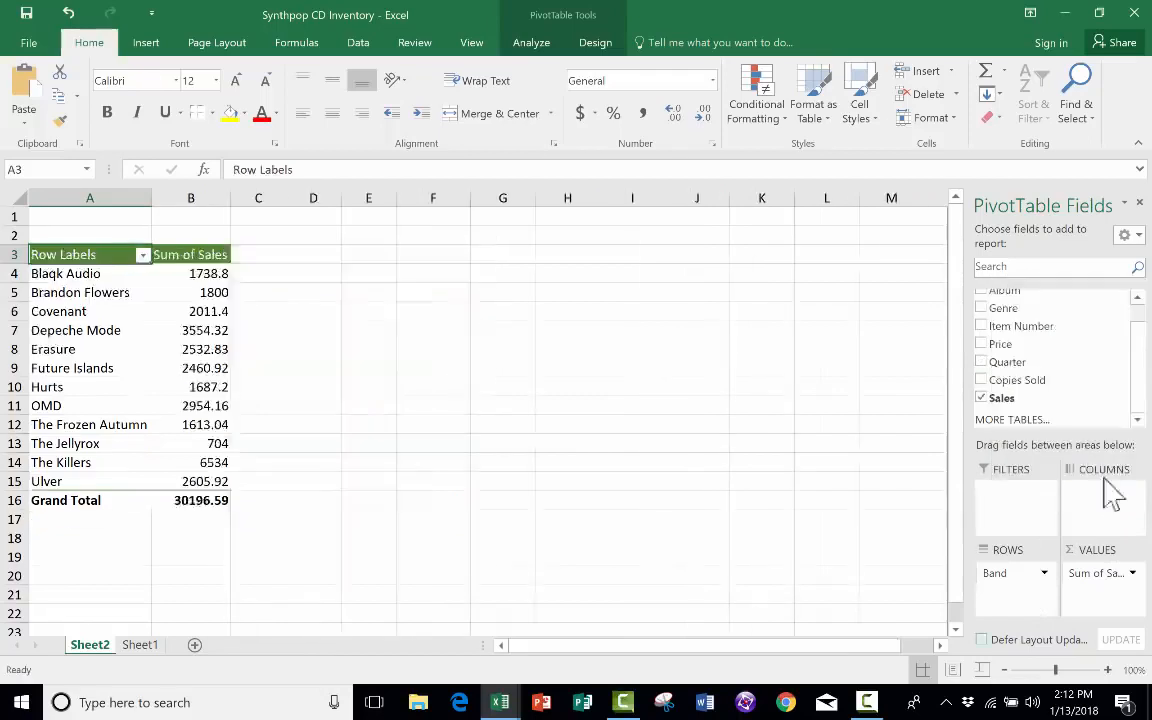
Nest Quarter under Band in the PivotTable rows and review the quarterly breakdown against the source data on Sheet1.
{"action": "left_click_drag", "start_coordinate": [1028, 366], "coordinate": [1008, 609]}
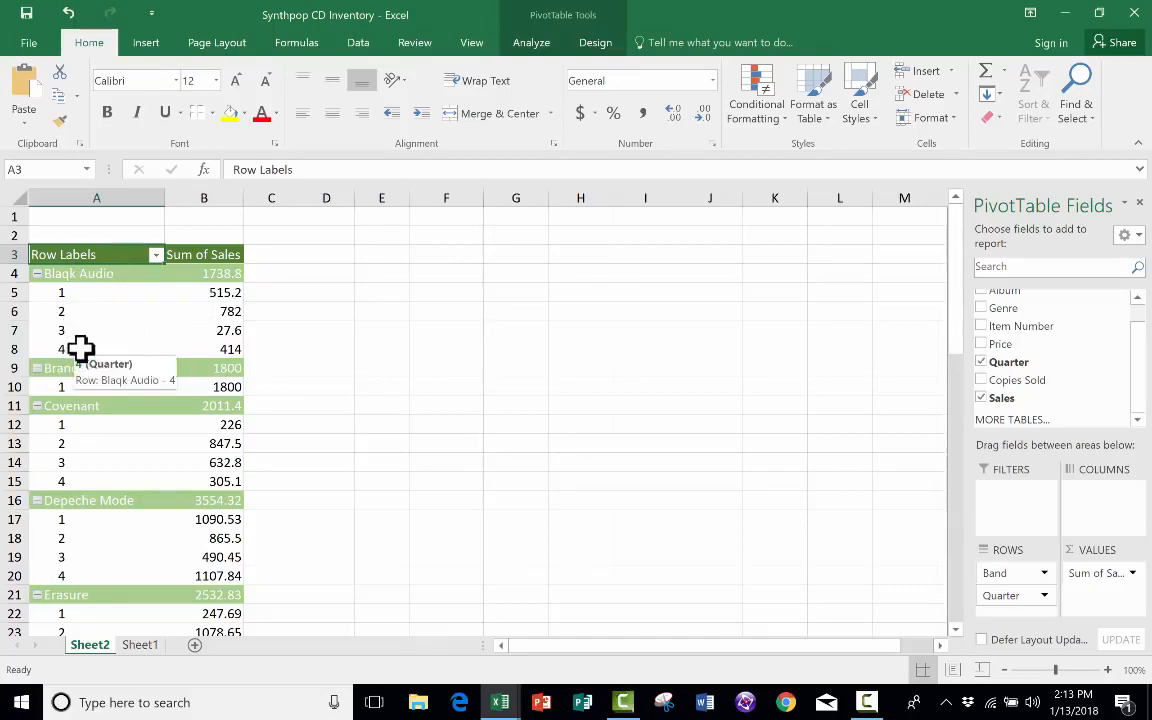
{"action": "left_click", "coordinate": [140, 644]}
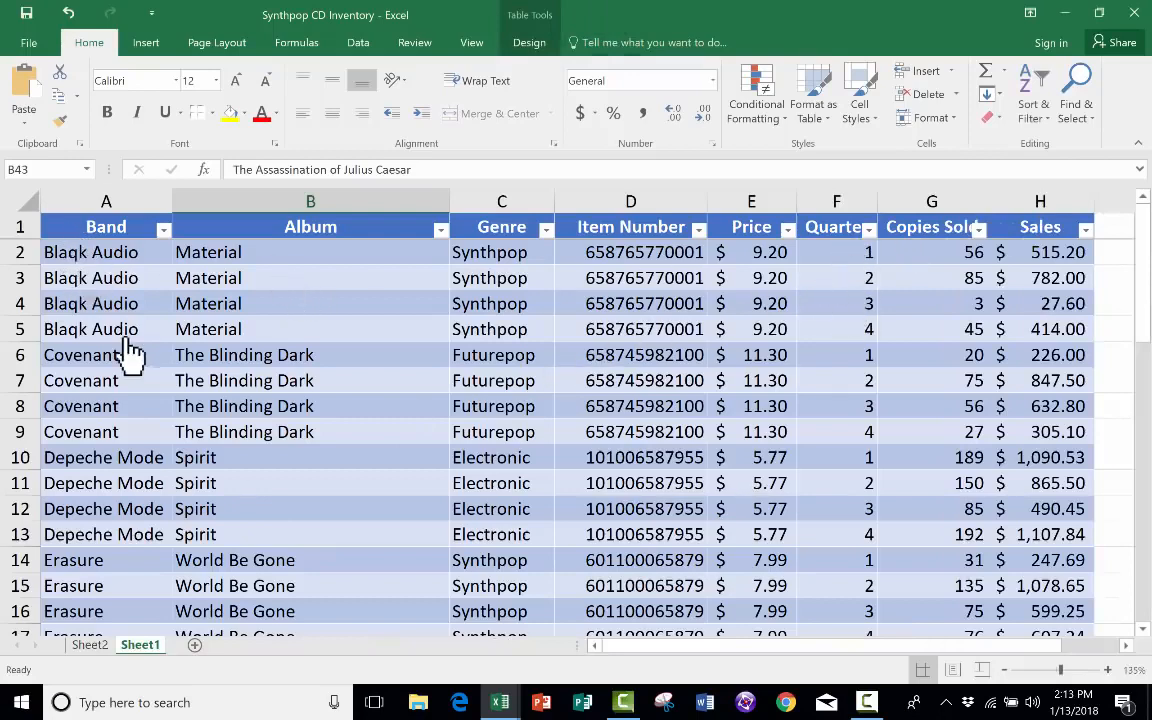
{"action": "left_click", "coordinate": [89, 645]}
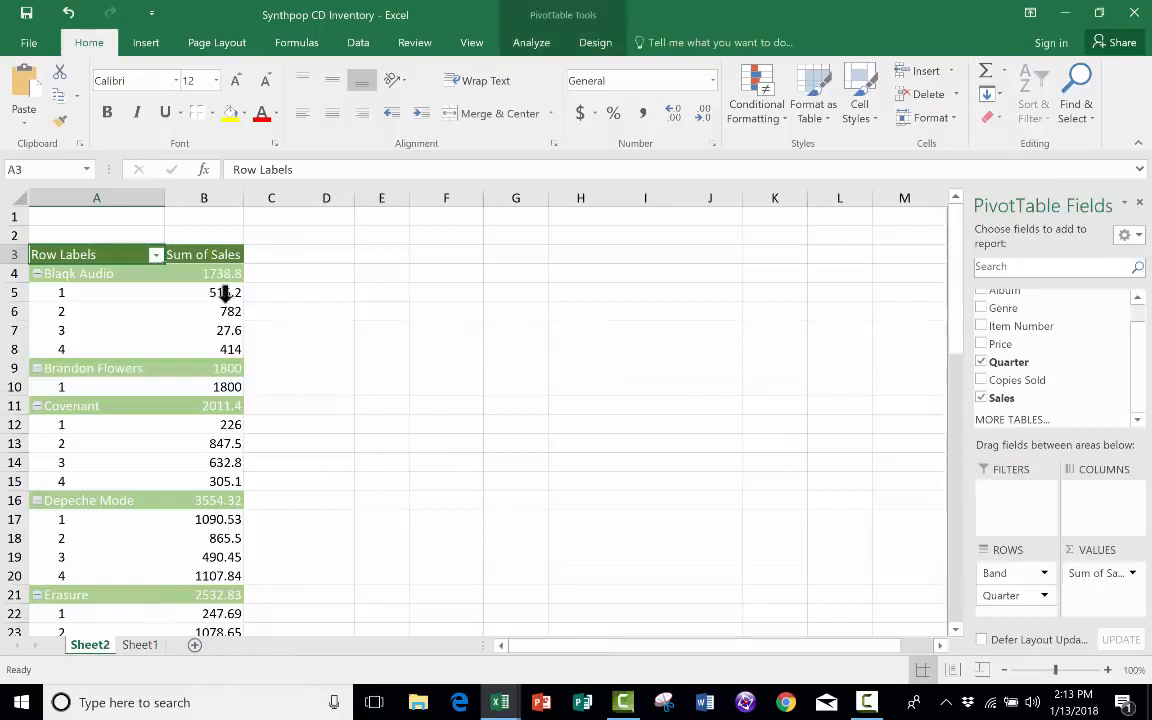
{"action": "scroll", "coordinate": [123, 390], "scroll_direction": "down", "scroll_amount": 1}
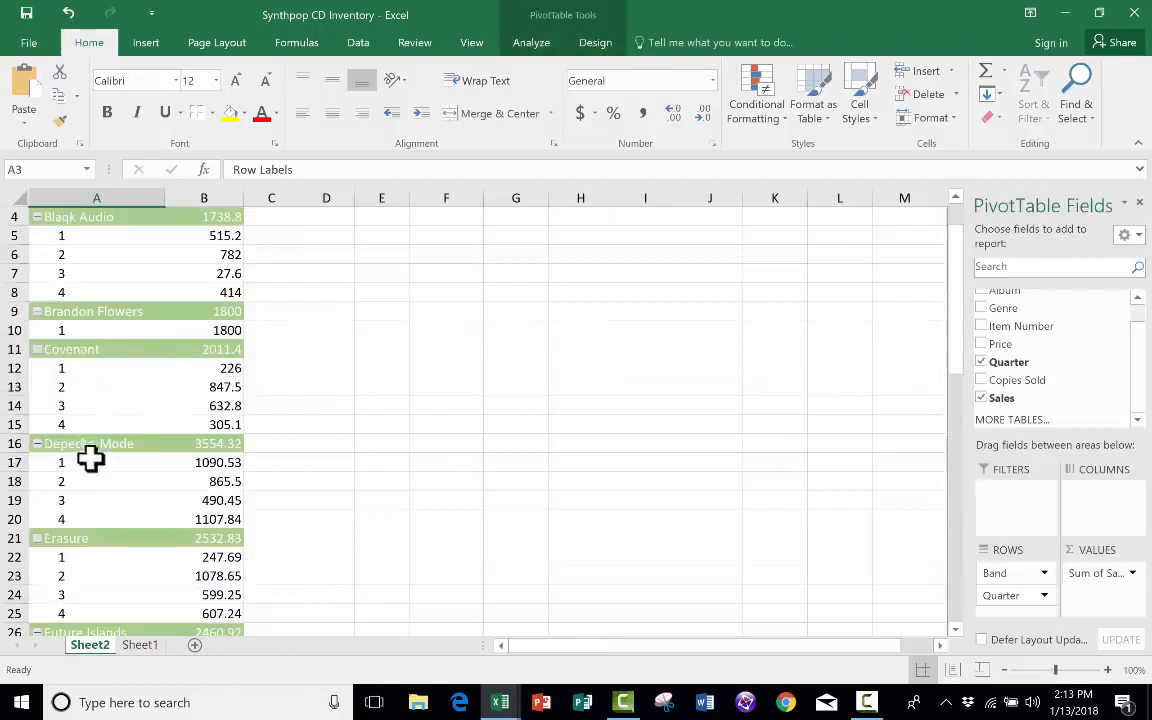
{"action": "scroll", "coordinate": [115, 463], "scroll_direction": "down", "scroll_amount": 12}
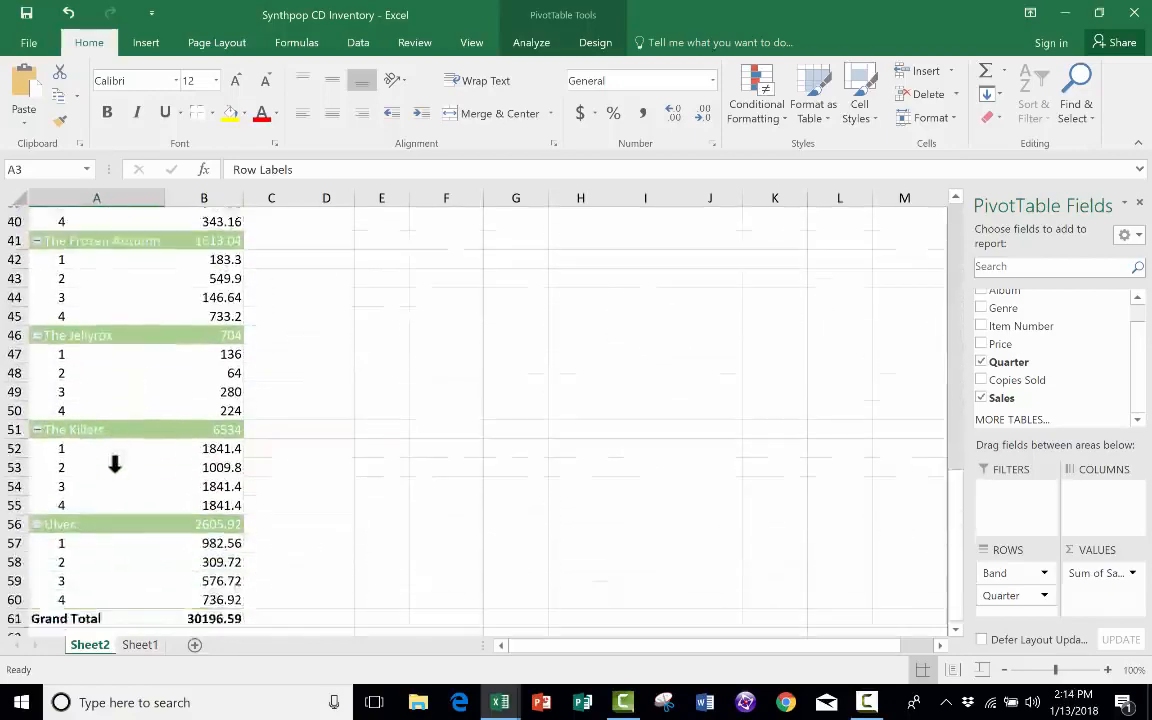
{"action": "scroll", "coordinate": [110, 445], "scroll_direction": "down", "scroll_amount": 1}
{"action": "scroll", "coordinate": [107, 408], "scroll_direction": "up", "scroll_amount": 14}
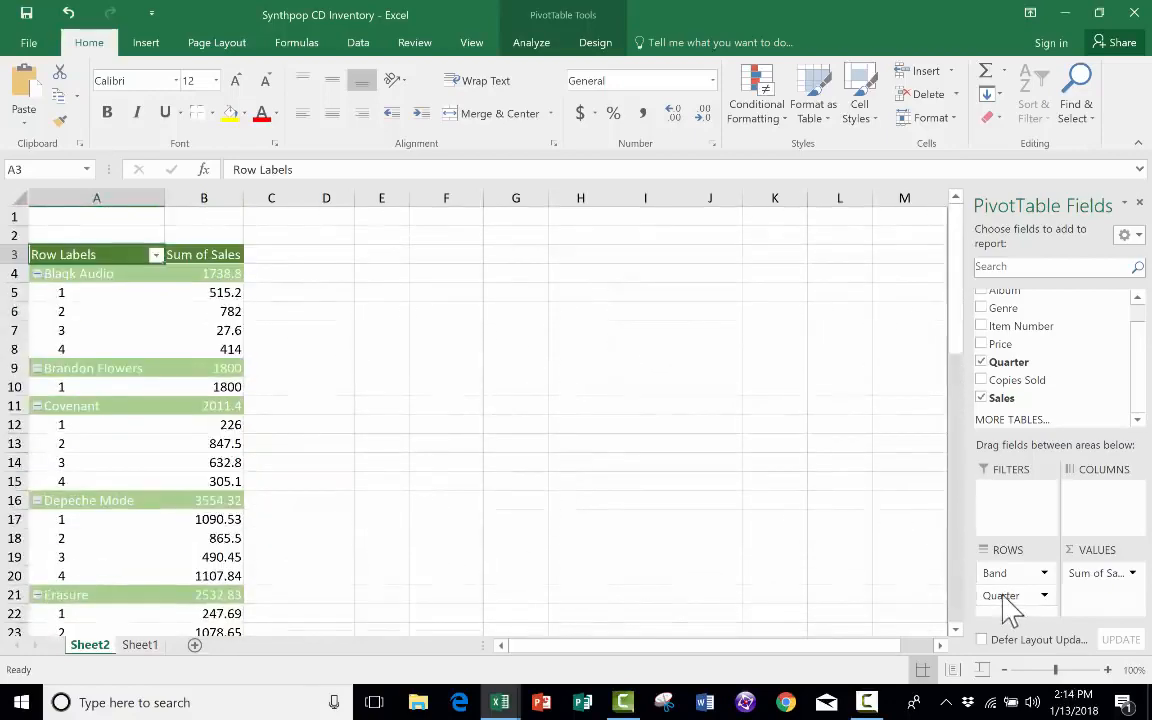
Move Quarter from the PivotTable rows to the columns, and from there into the report filters.
{"action": "left_click_drag", "start_coordinate": [1010, 602], "coordinate": [1100, 510]}
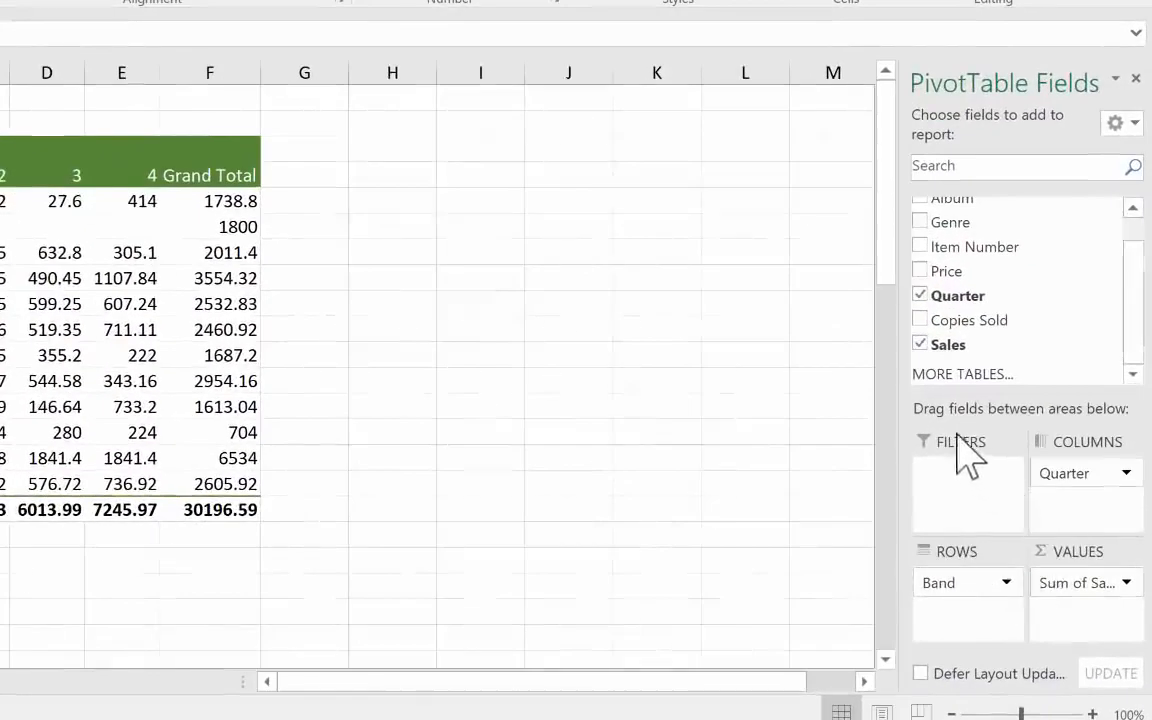
{"action": "left_click_drag", "start_coordinate": [987, 295], "coordinate": [978, 490]}
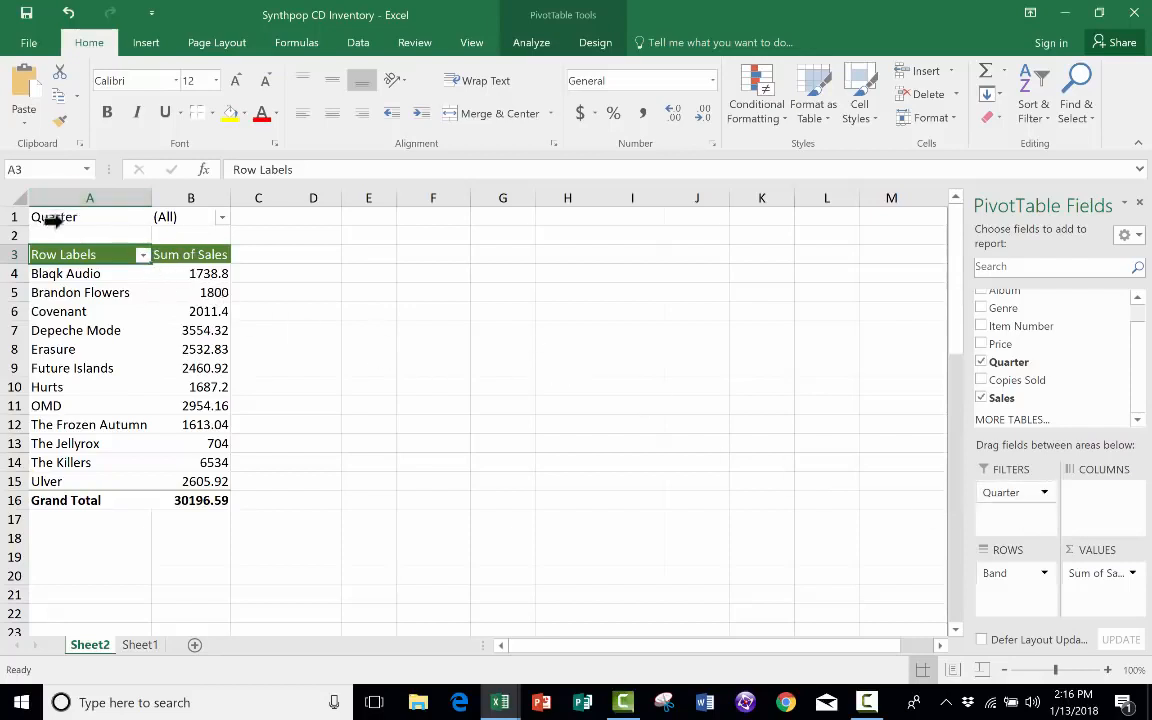
Filter the PivotTable to quarter 1, and move the Quarter field from the report filters to the columns.
{"action": "left_click", "coordinate": [223, 217]}
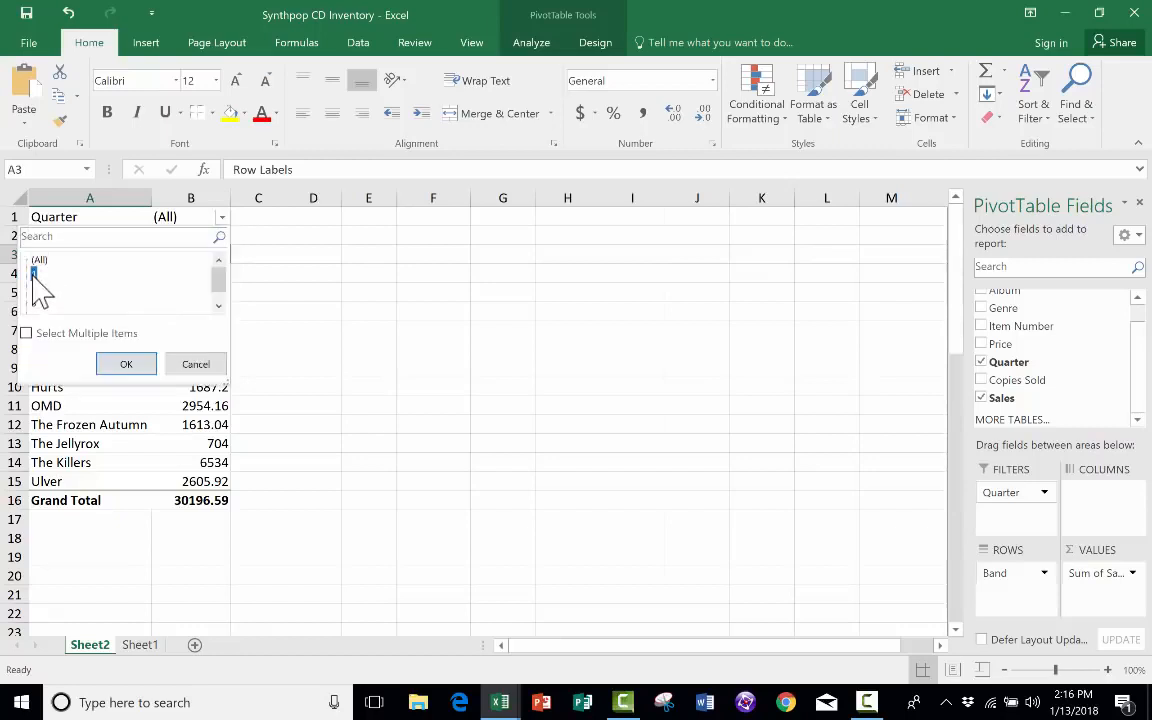
{"action": "left_click", "coordinate": [126, 366]}
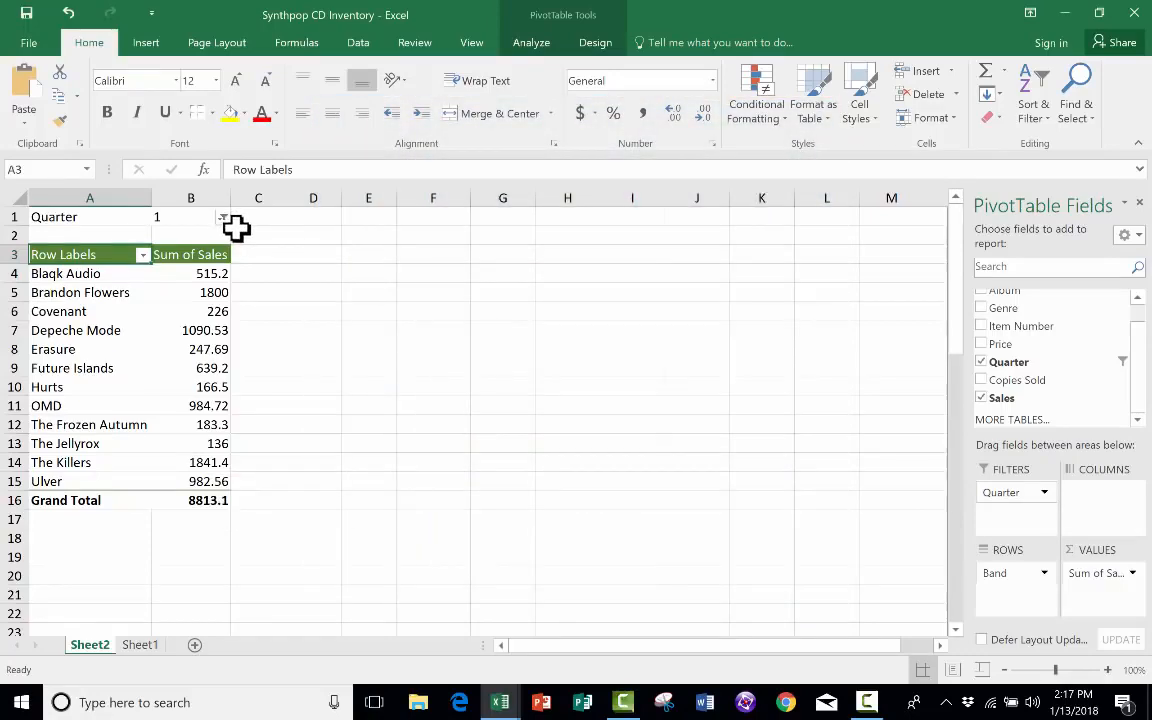
{"action": "left_click_drag", "start_coordinate": [1012, 492], "coordinate": [1105, 505]}
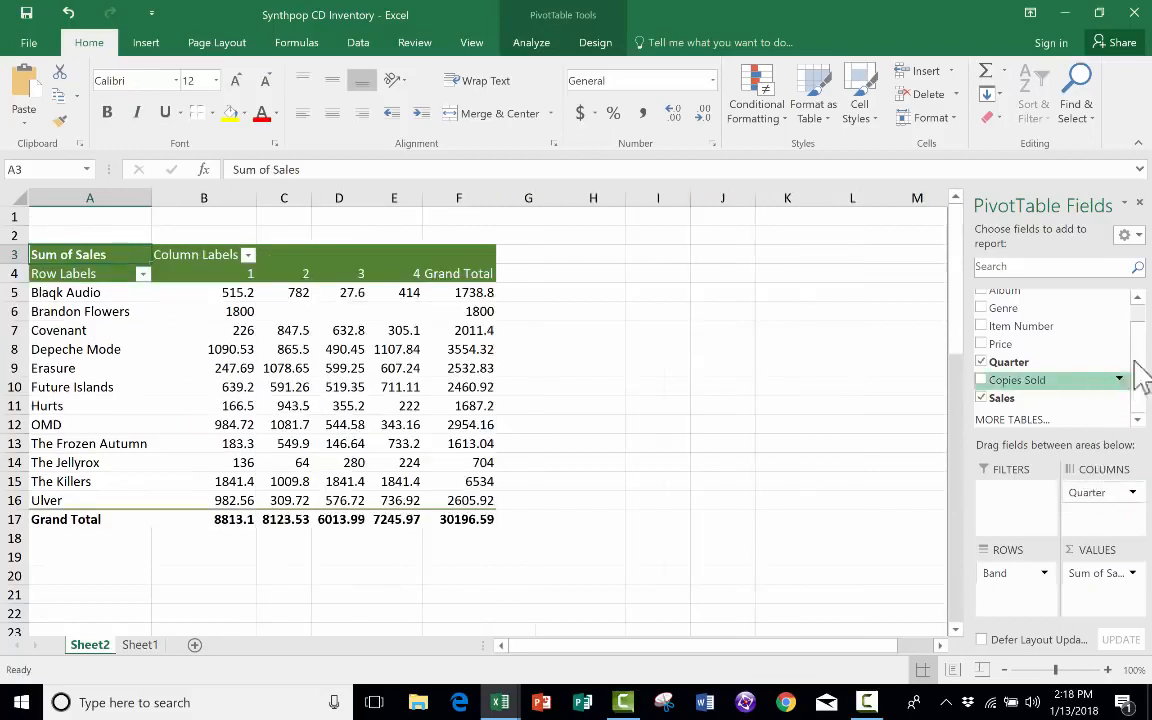
Nest Album under Band in the PivotTable rows and add Genre as a report filter.
{"action": "left_click", "coordinate": [1137, 297]}
{"action": "left_click_drag", "start_coordinate": [1040, 318], "coordinate": [1016, 596]}
{"action": "left_click_drag", "start_coordinate": [1006, 325], "coordinate": [1016, 500]}
Filter the PivotTable by Genre to show only Synthpop.
{"action": "left_click", "coordinate": [356, 217]}
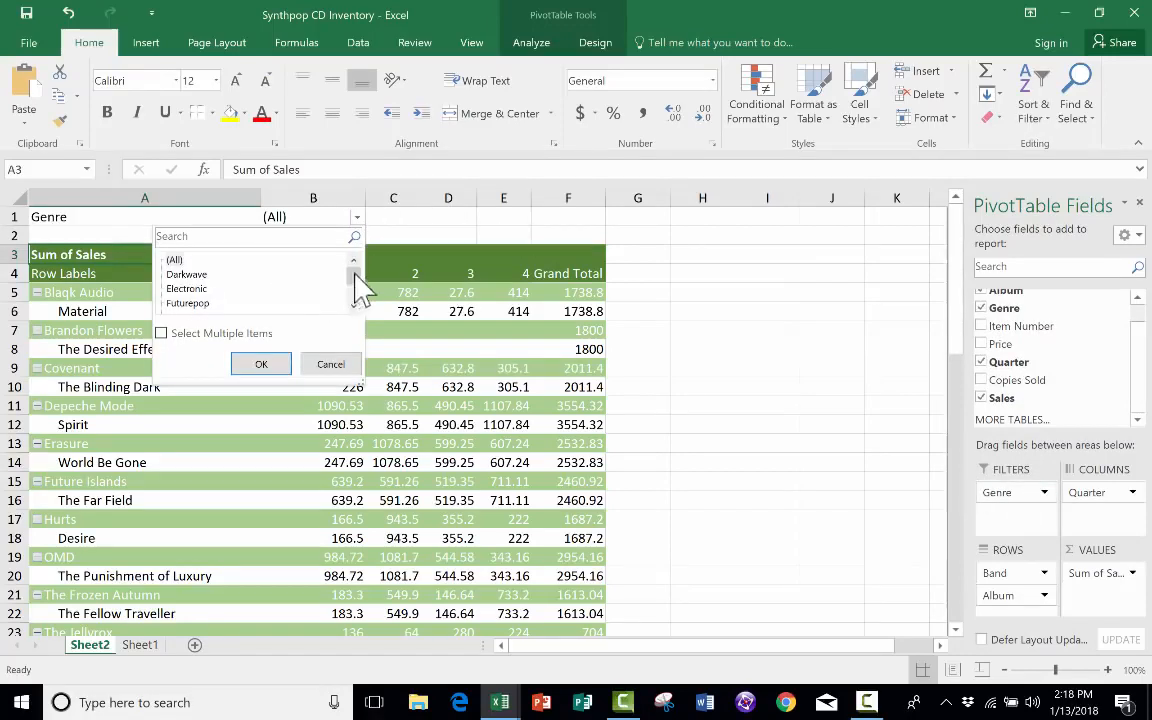
{"action": "left_click_drag", "start_coordinate": [355, 278], "coordinate": [353, 303]}
{"action": "left_click", "coordinate": [191, 303]}
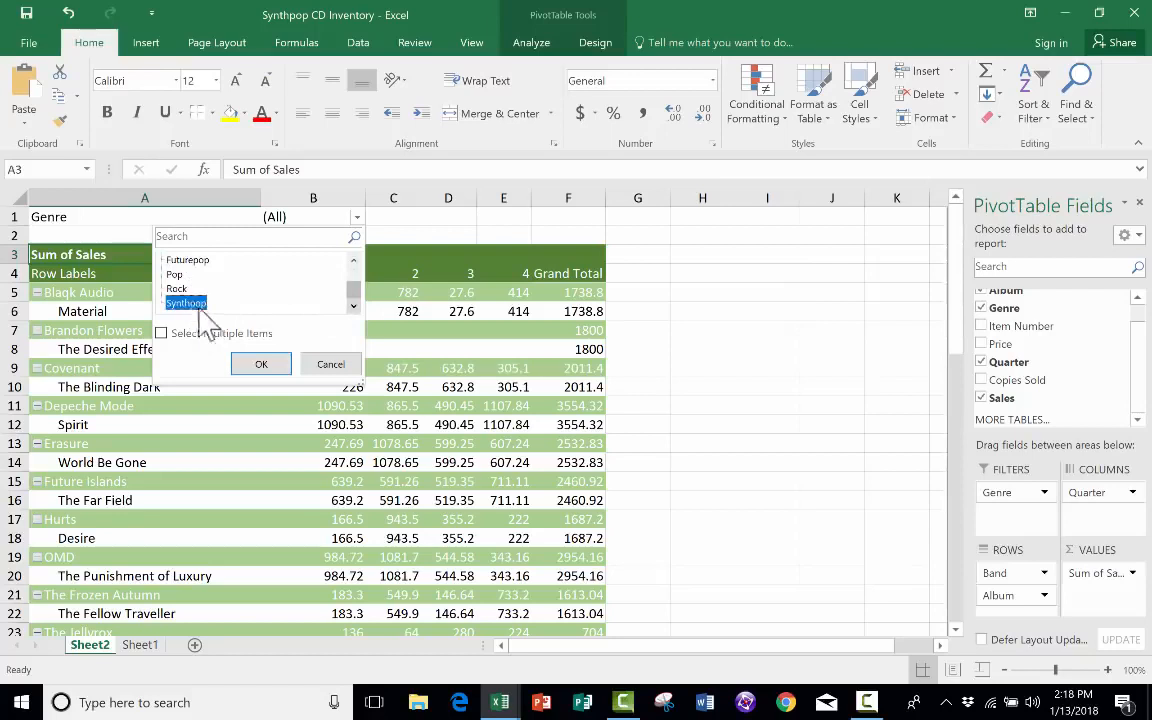
{"action": "left_click", "coordinate": [261, 364]}
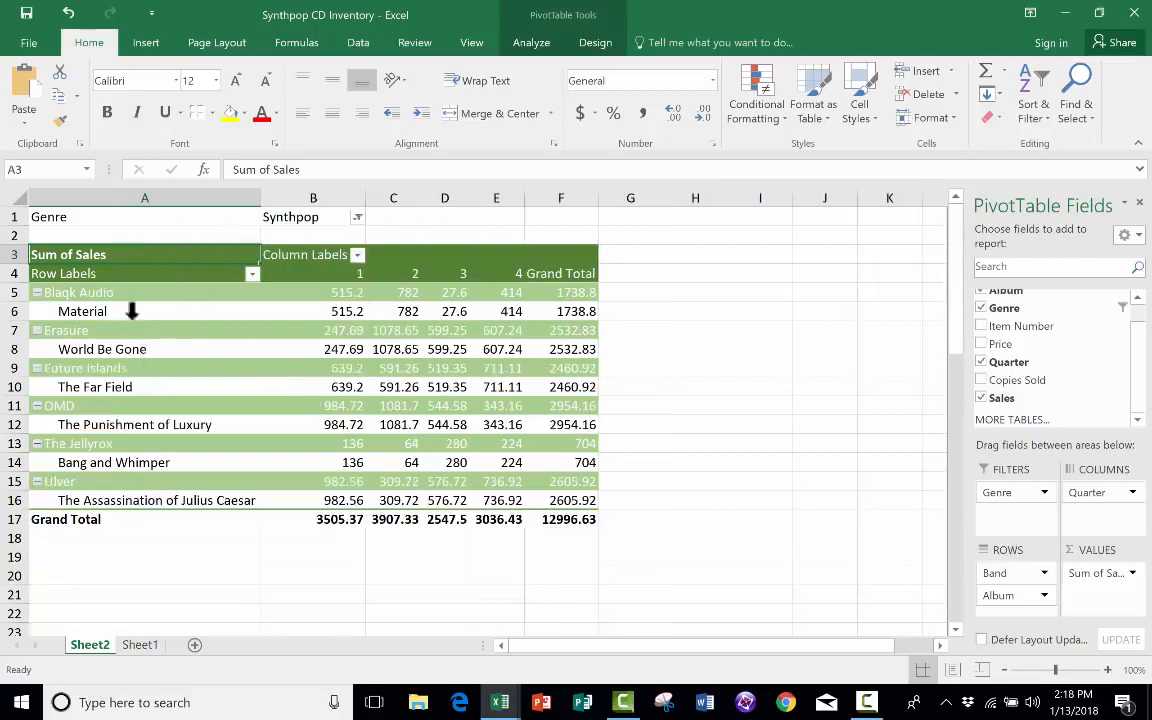
Nest Price under Quarter in the PivotTable columns, and remove Price from the layout again.
{"action": "left_click_drag", "start_coordinate": [1000, 343], "coordinate": [1100, 514]}
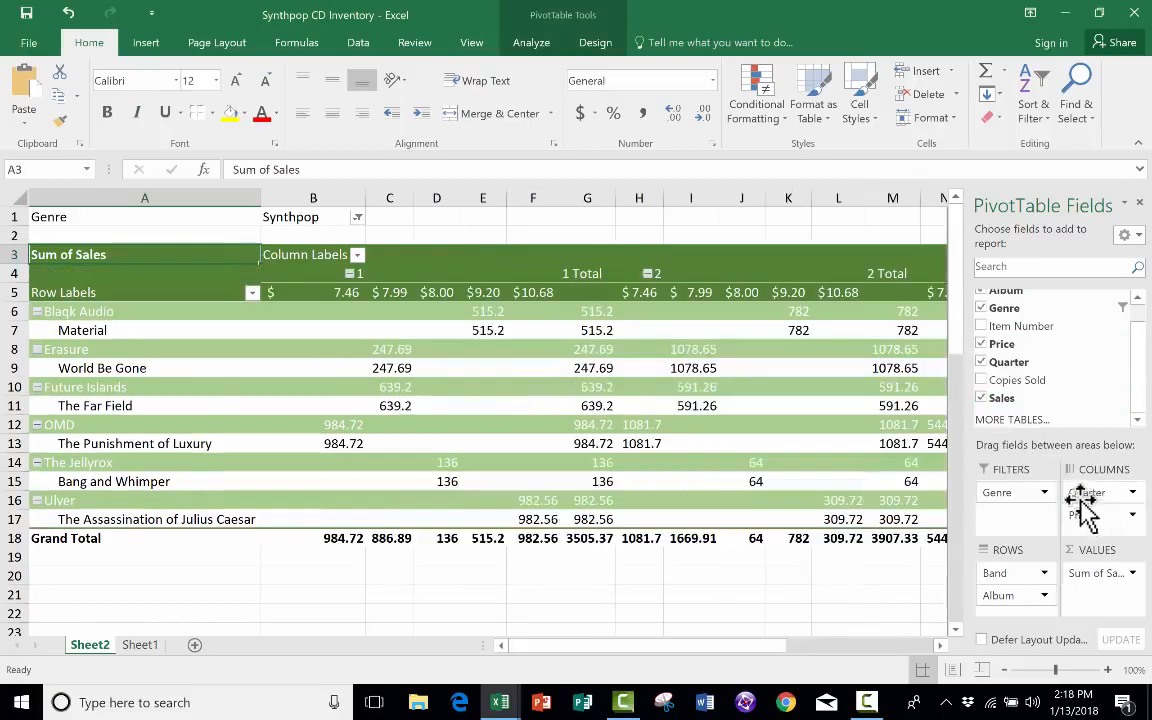
{"action": "left_click_drag", "start_coordinate": [1100, 514], "coordinate": [1040, 393]}
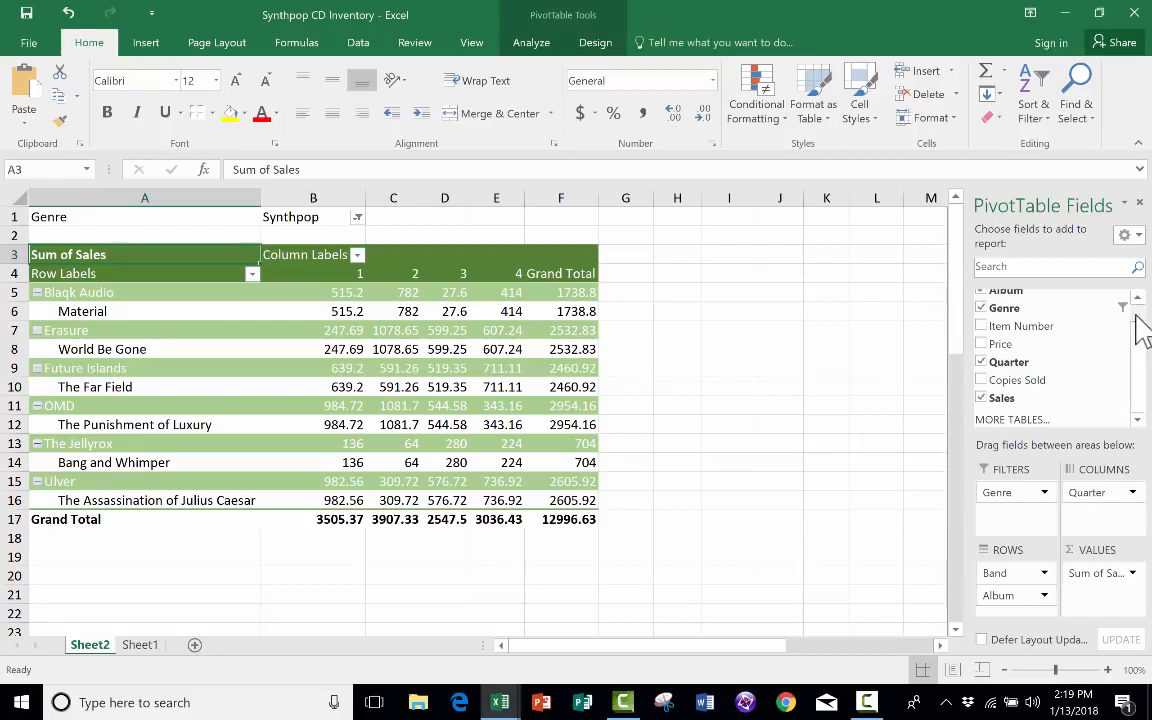
{"action": "scroll", "coordinate": [1125, 330], "scroll_direction": "up", "scroll_amount": 1}
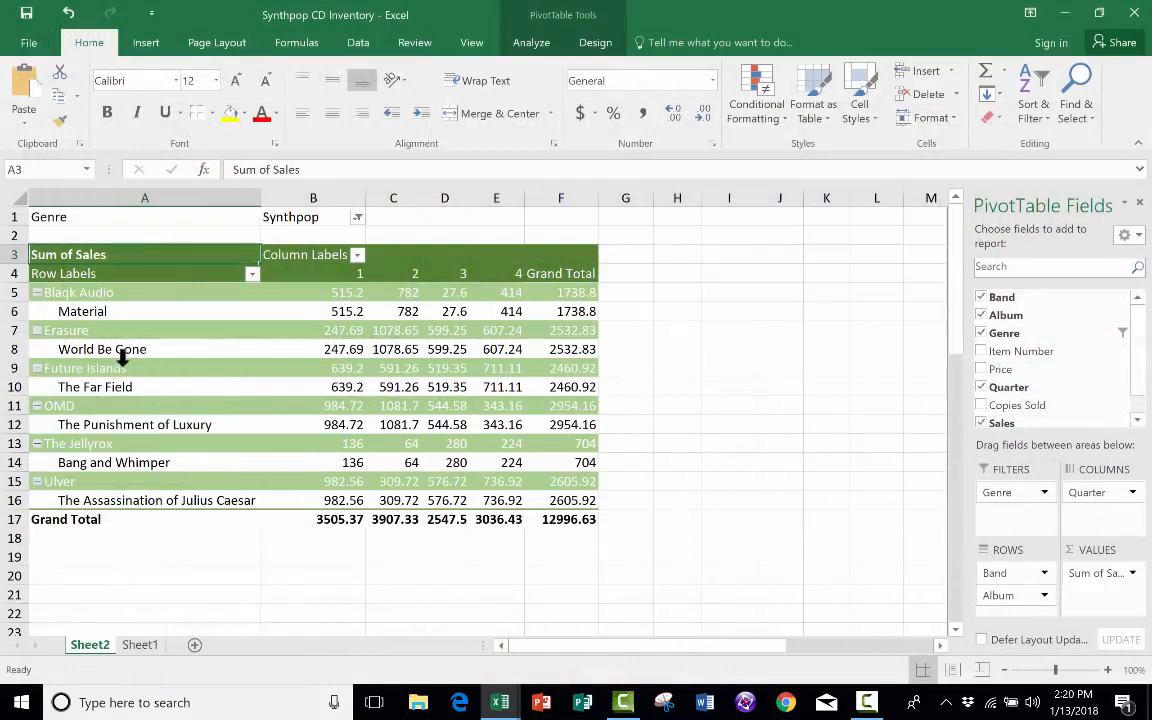
Review the source table's album, genre and sales records on Sheet1 down to the last row.
{"action": "key", "text": "ctrl+Page_Down"}
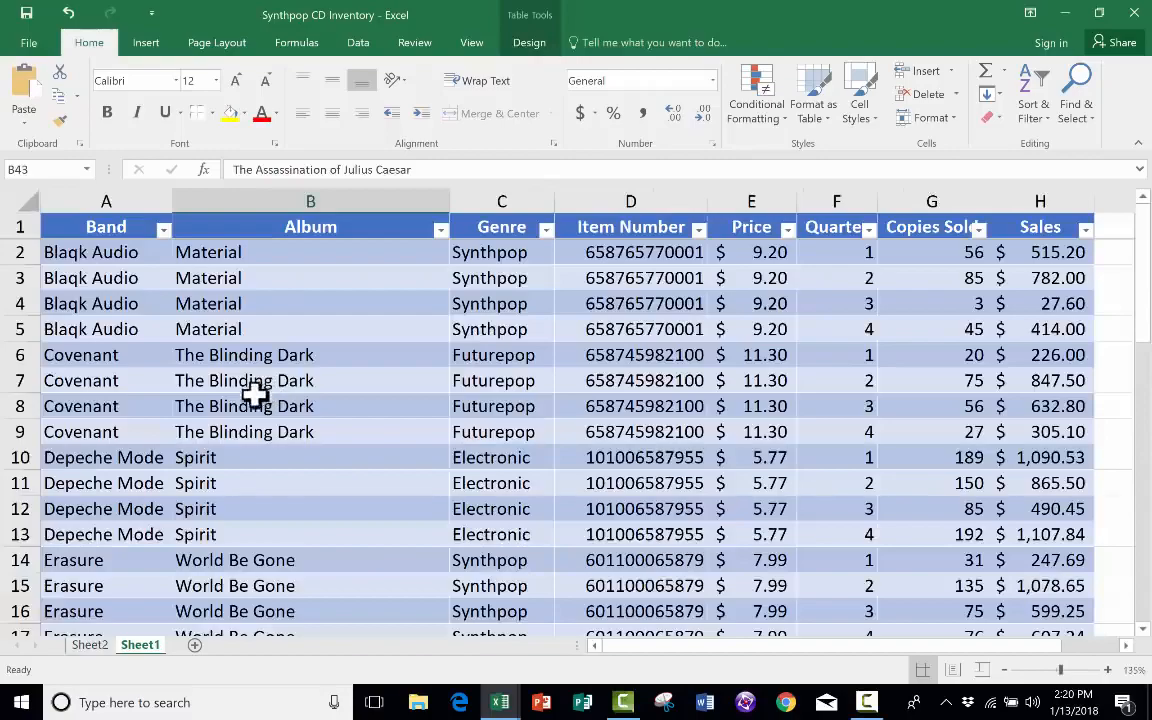
{"action": "scroll", "coordinate": [240, 395], "scroll_direction": "down", "scroll_amount": 6}
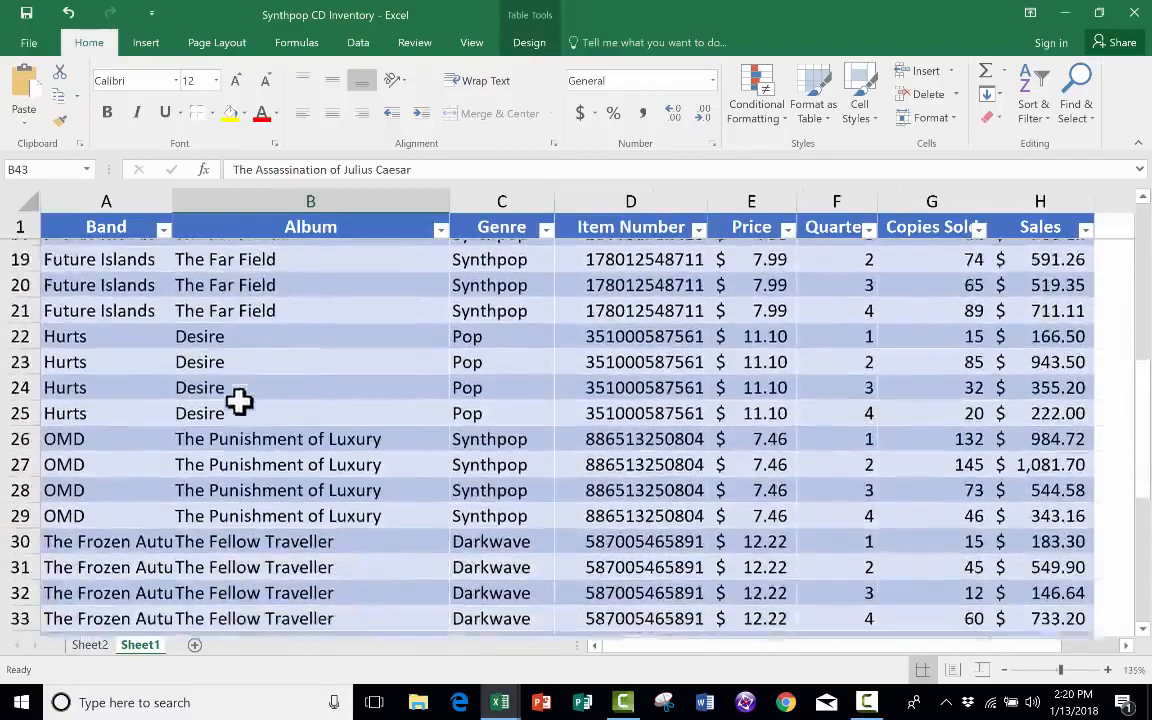
{"action": "scroll", "coordinate": [238, 404], "scroll_direction": "down", "scroll_amount": 6}
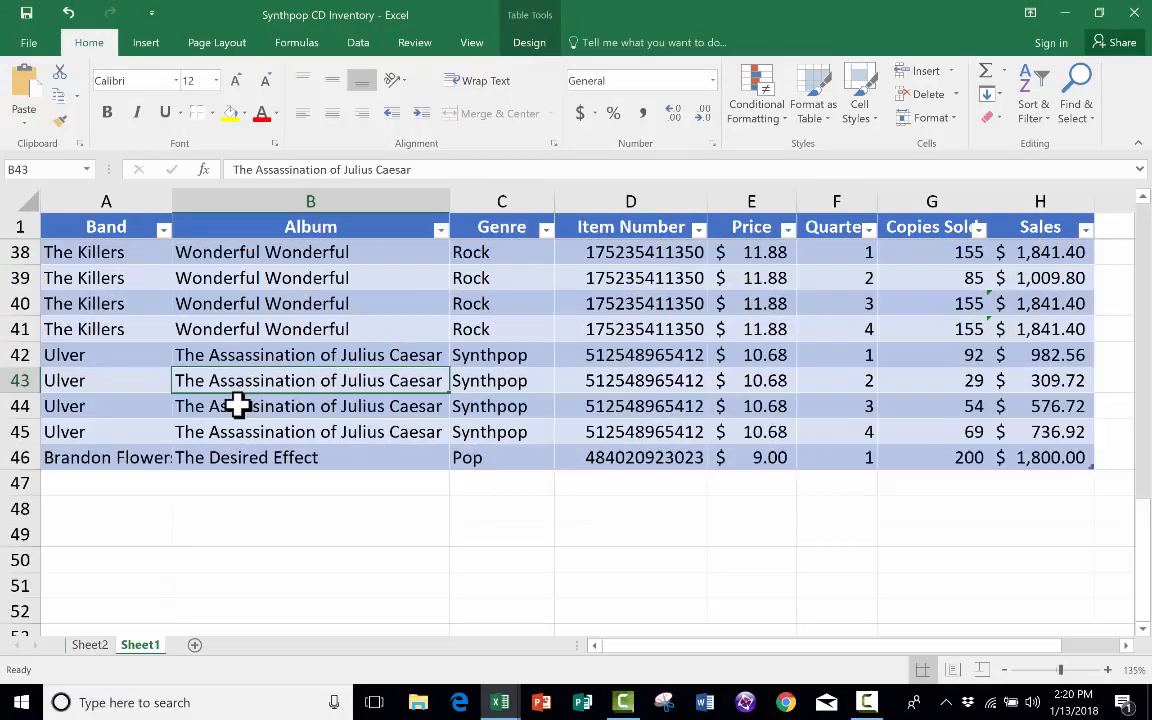
{"action": "scroll", "coordinate": [238, 404], "scroll_direction": "up", "scroll_amount": 2}
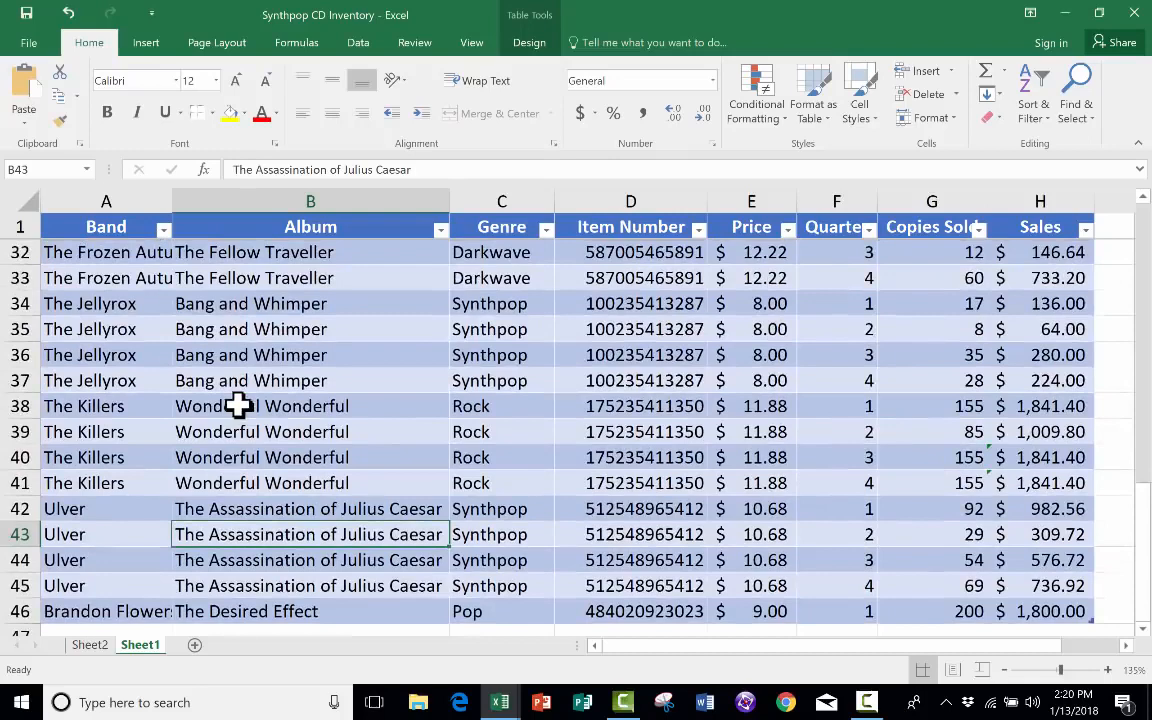